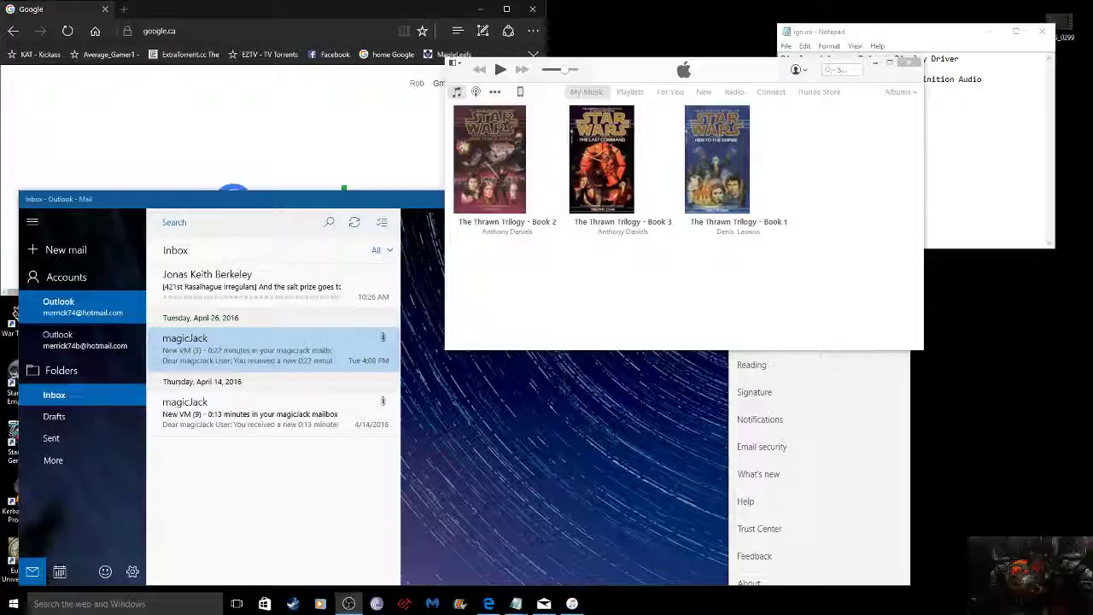
- Minimize the OBS Studio window and add the Address toolbar to the taskbar
{"action": "key", "text": "alt+Tab"}
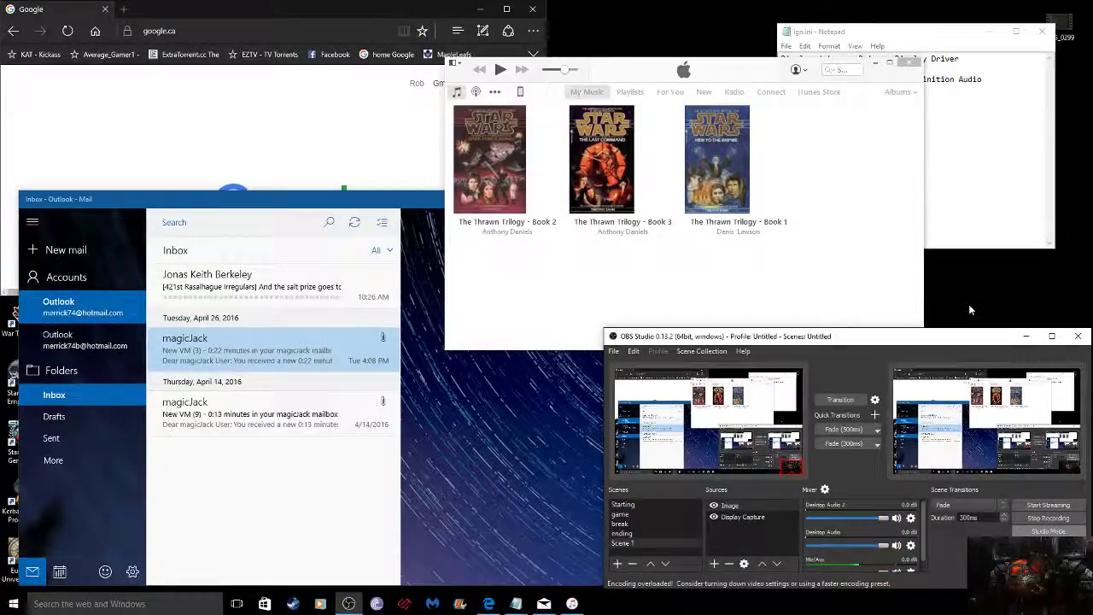
{"action": "left_click", "coordinate": [1026, 336]}
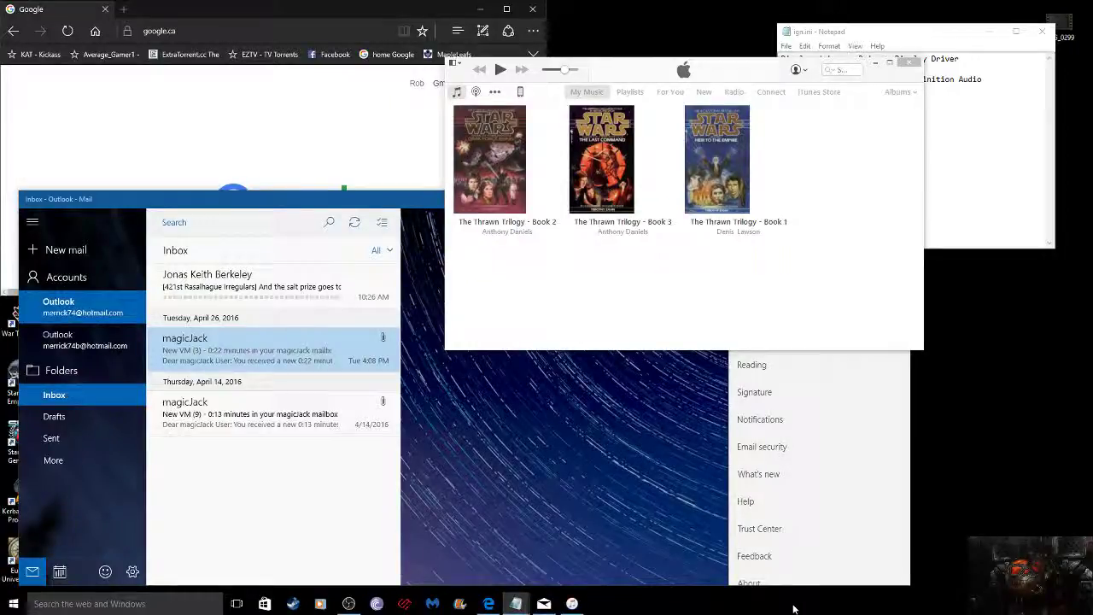
{"action": "right_click", "coordinate": [794, 607]}
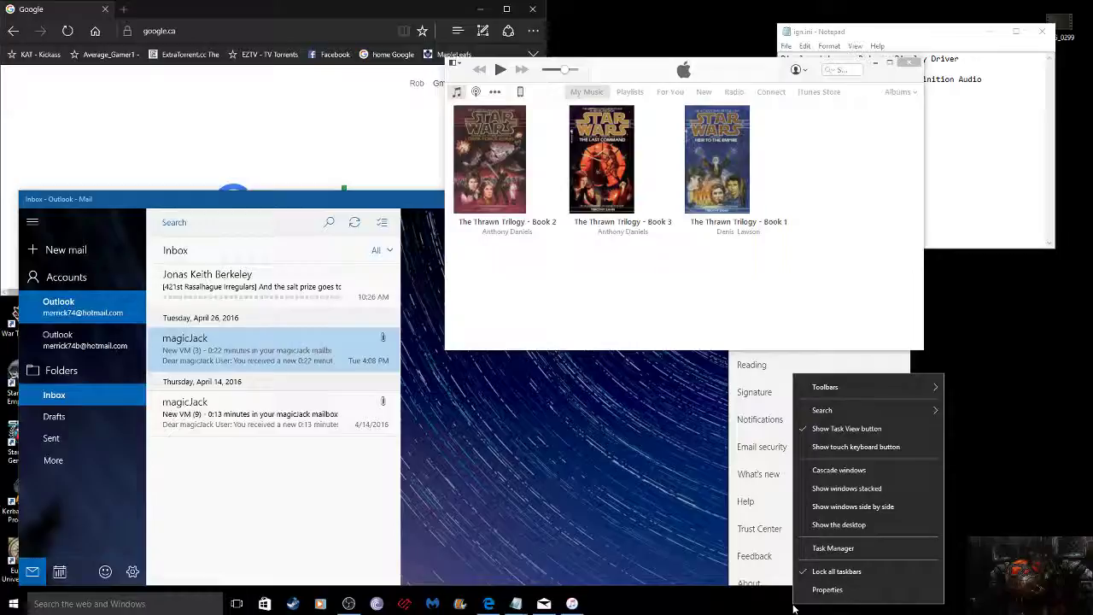
{"action": "mouse_move", "coordinate": [888, 390]}
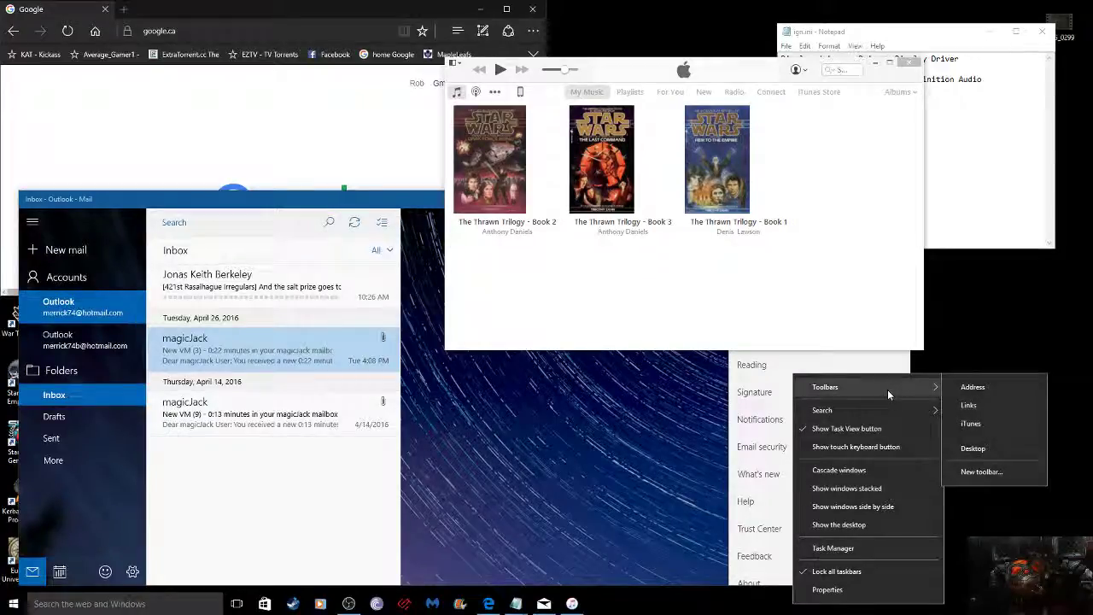
{"action": "left_click", "coordinate": [979, 389]}
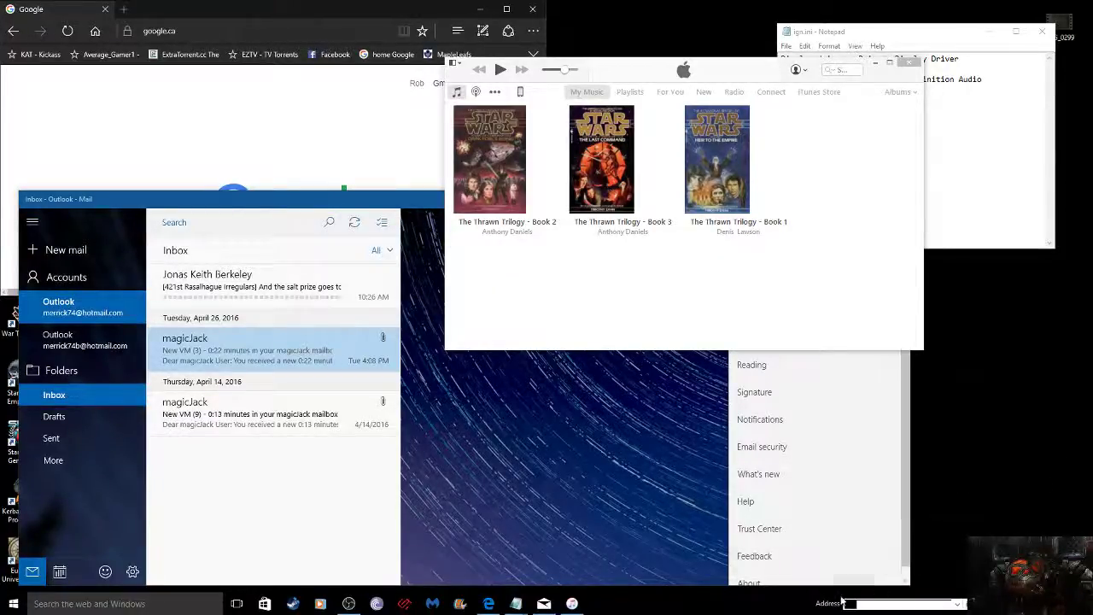
- Open google.ca from the Address toolbar's history and detach its tab into a separate browser window
{"action": "left_click", "coordinate": [883, 604]}
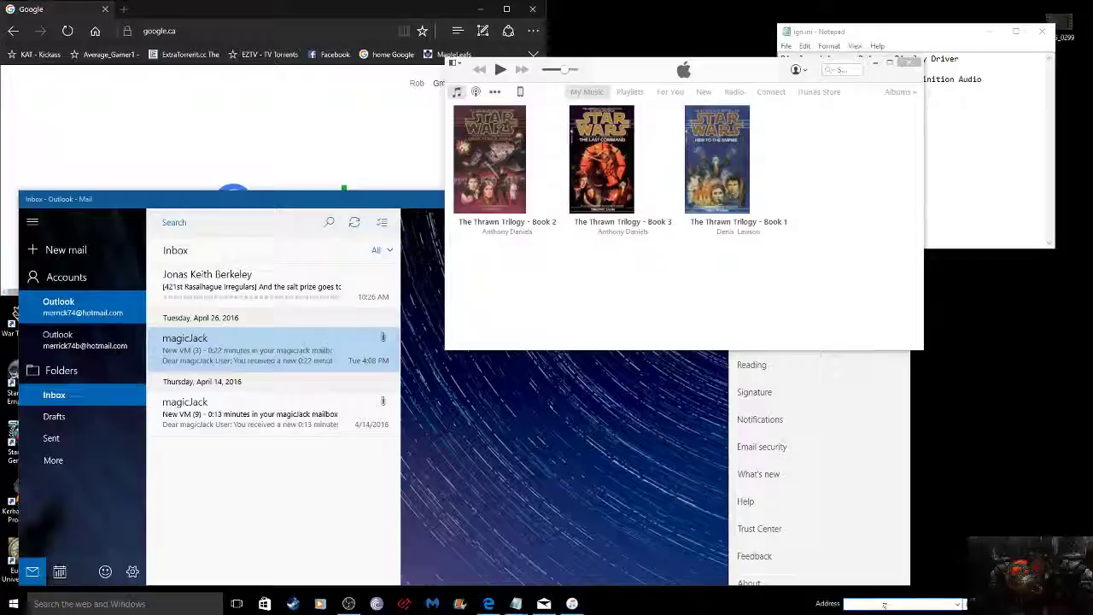
{"action": "left_click", "coordinate": [958, 603]}
{"action": "left_click", "coordinate": [906, 594]}
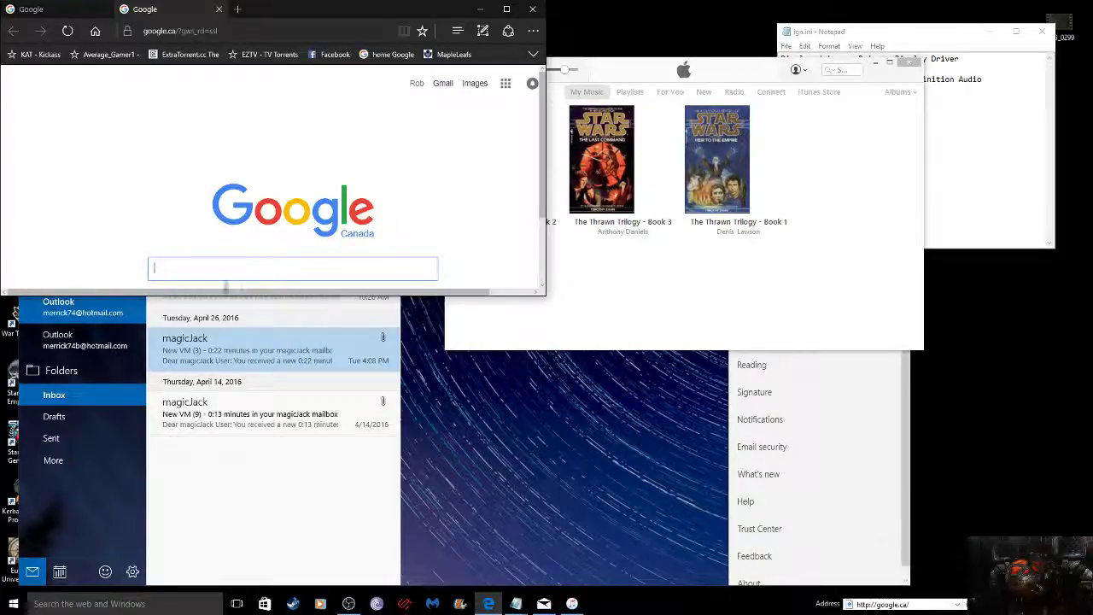
{"action": "left_click_drag", "start_coordinate": [166, 24], "coordinate": [607, 168]}
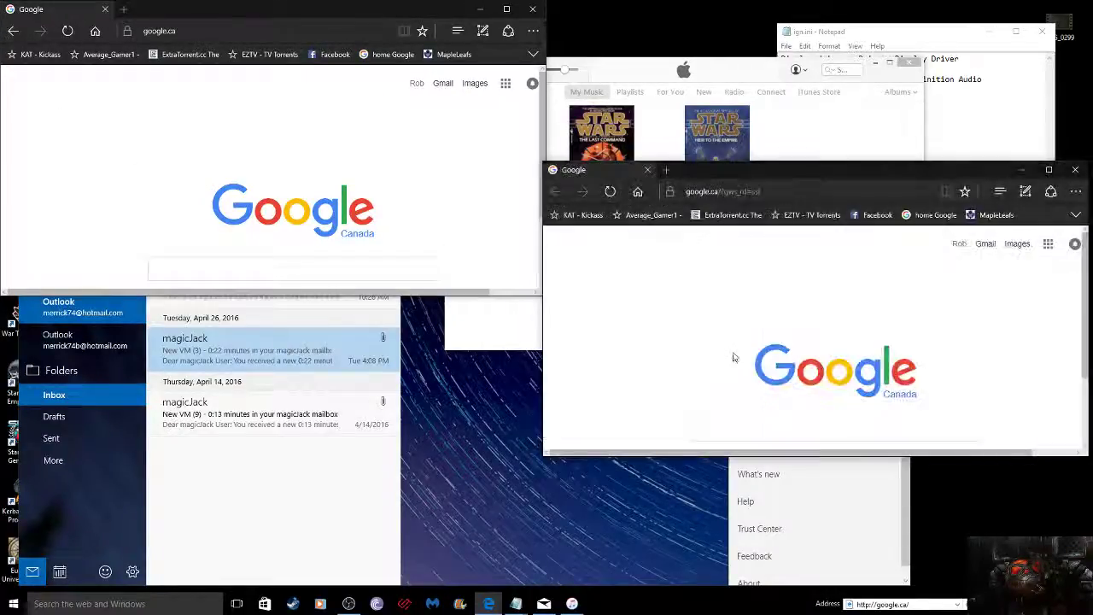
- Try to open the address "youtube" from the taskbar's Address toolbar
{"action": "left_click", "coordinate": [919, 604]}
{"action": "type", "text": "ypou"}
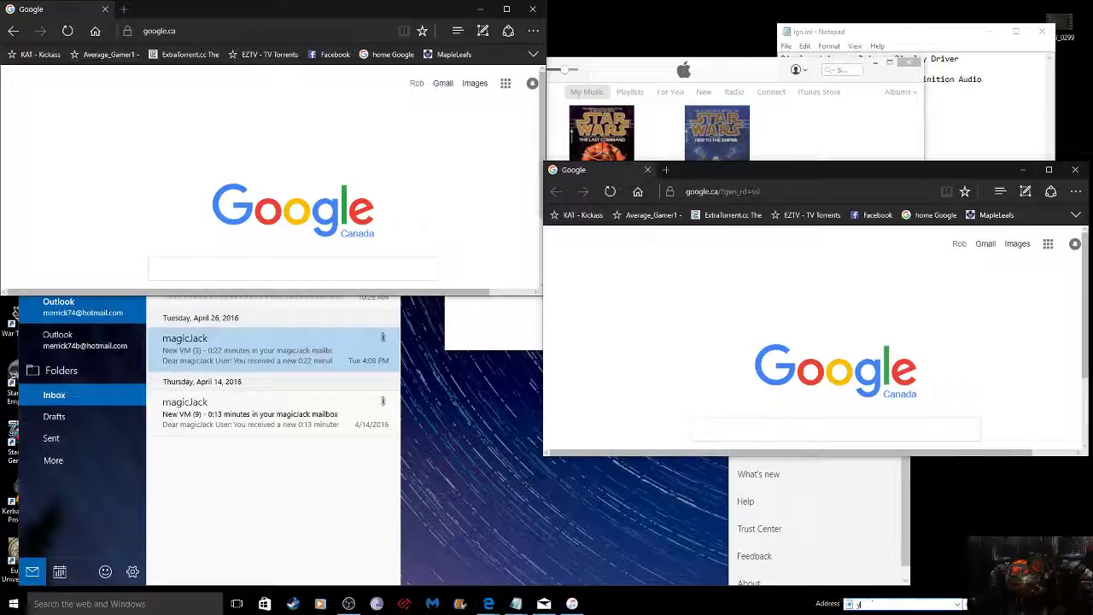
{"action": "key", "text": "BackSpace"}
{"action": "type", "text": "youtube"}
{"action": "key", "text": "Return"}
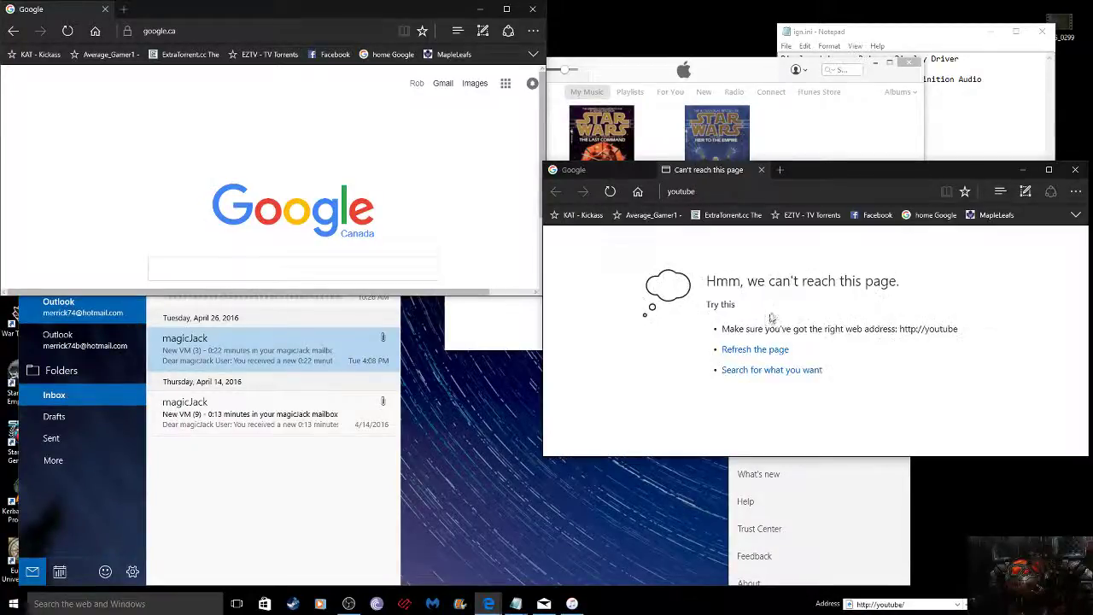
{"action": "left_click", "coordinate": [755, 193]}
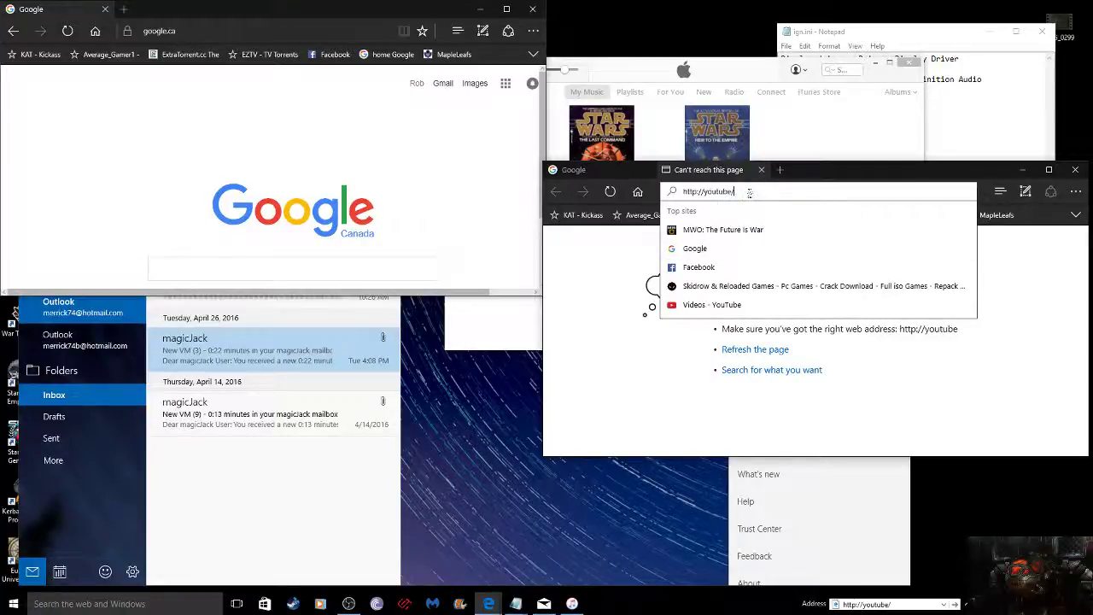
- Open youtube.com from the taskbar's Address toolbar and close the unreachable page's tab
{"action": "left_click", "coordinate": [891, 604]}
{"action": "left_click_drag", "start_coordinate": [905, 604], "coordinate": [856, 604]}
{"action": "type", "text": "youtube.com"}
{"action": "key", "text": "Return"}
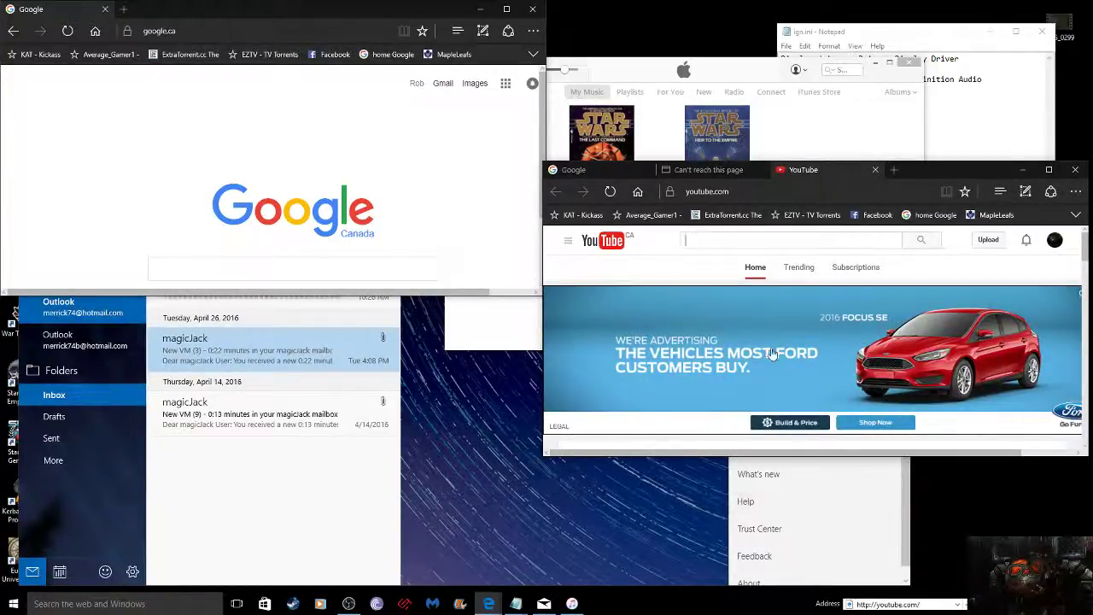
{"action": "left_click", "coordinate": [744, 172]}
{"action": "left_click", "coordinate": [763, 169]}
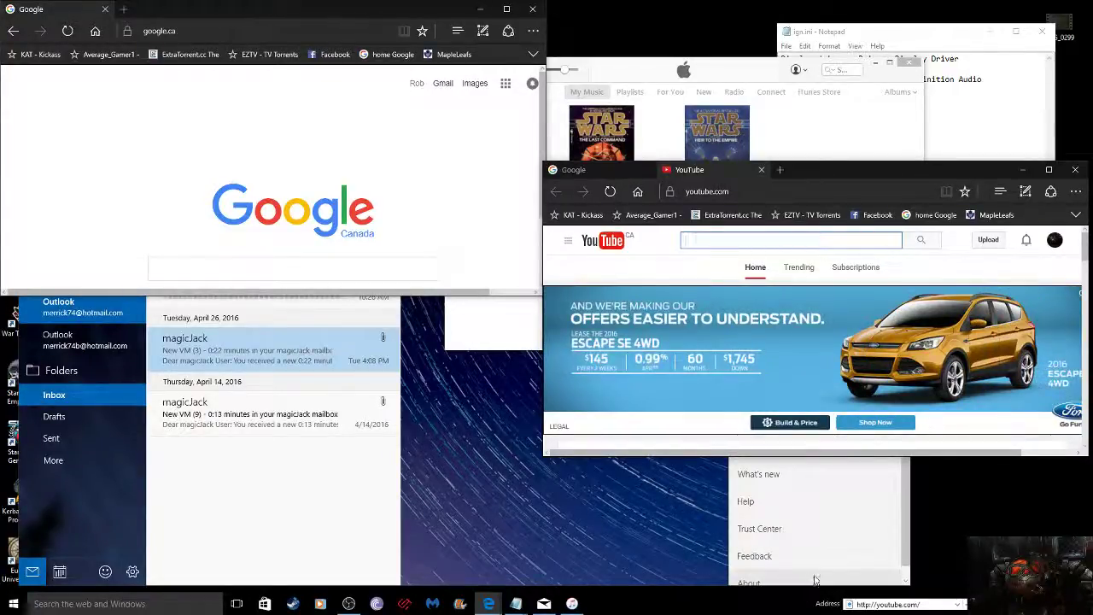
- Replace the taskbar's Address toolbar with the Links toolbar
{"action": "right_click", "coordinate": [779, 606]}
{"action": "left_click", "coordinate": [848, 606]}
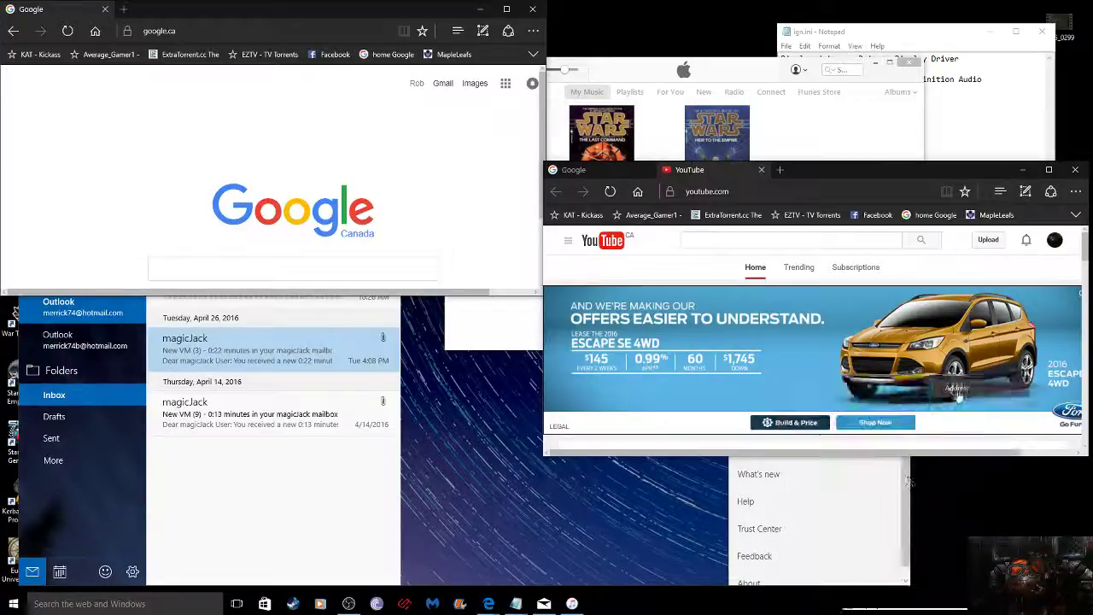
{"action": "right_click", "coordinate": [848, 606]}
{"action": "mouse_move", "coordinate": [897, 384]}
{"action": "left_click", "coordinate": [780, 406]}
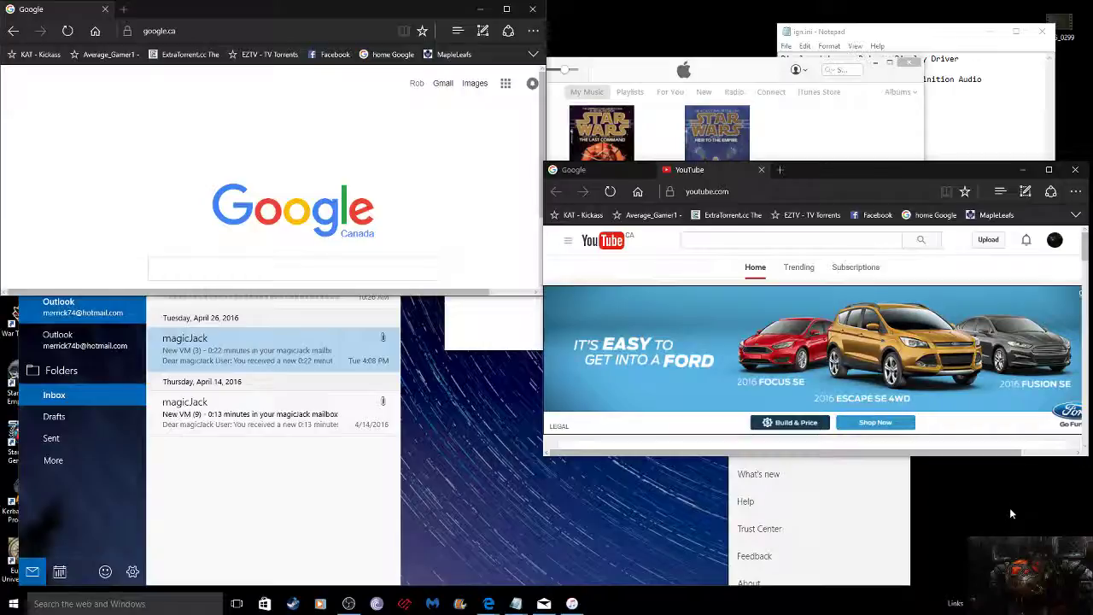
- Open the Facebook and MapleLeafs favourites from the taskbar's Links toolbar
{"action": "left_click", "coordinate": [970, 603]}
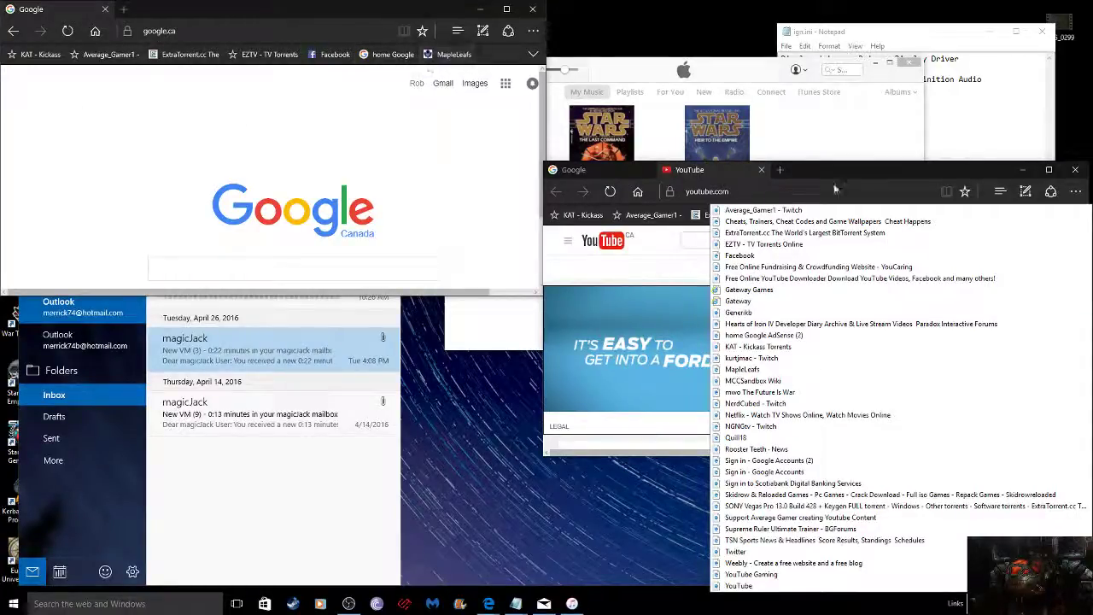
{"action": "left_click", "coordinate": [739, 255]}
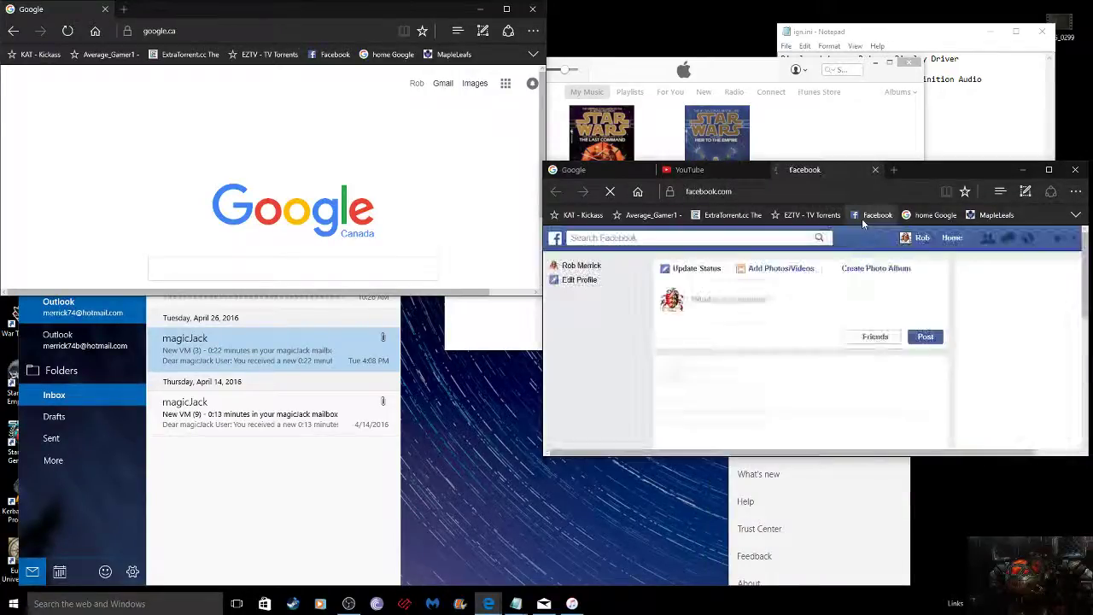
{"action": "left_click", "coordinate": [972, 603]}
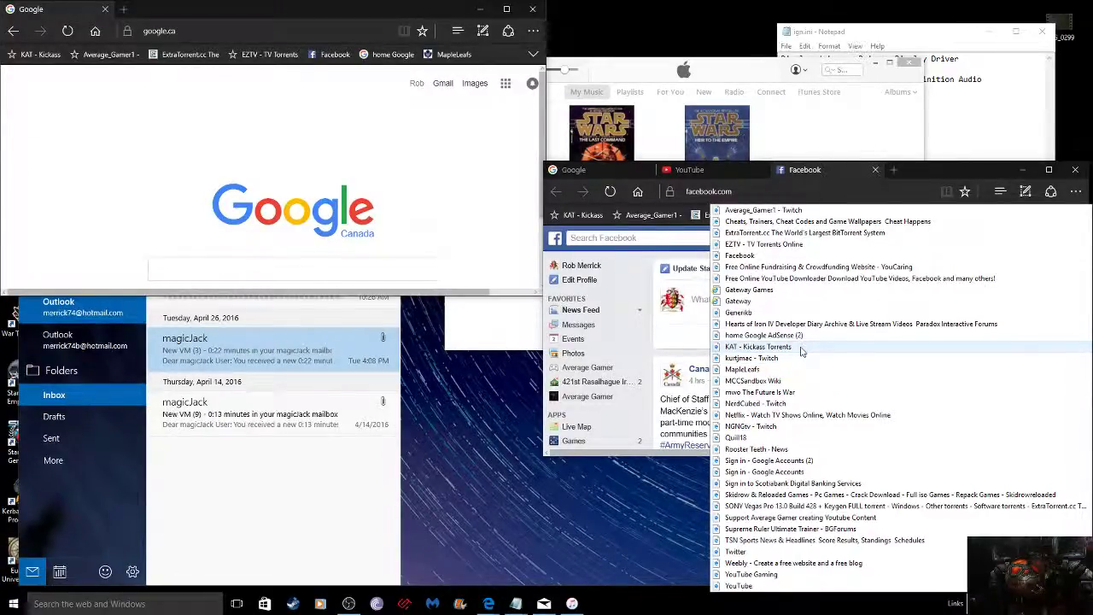
{"action": "left_click", "coordinate": [803, 370]}
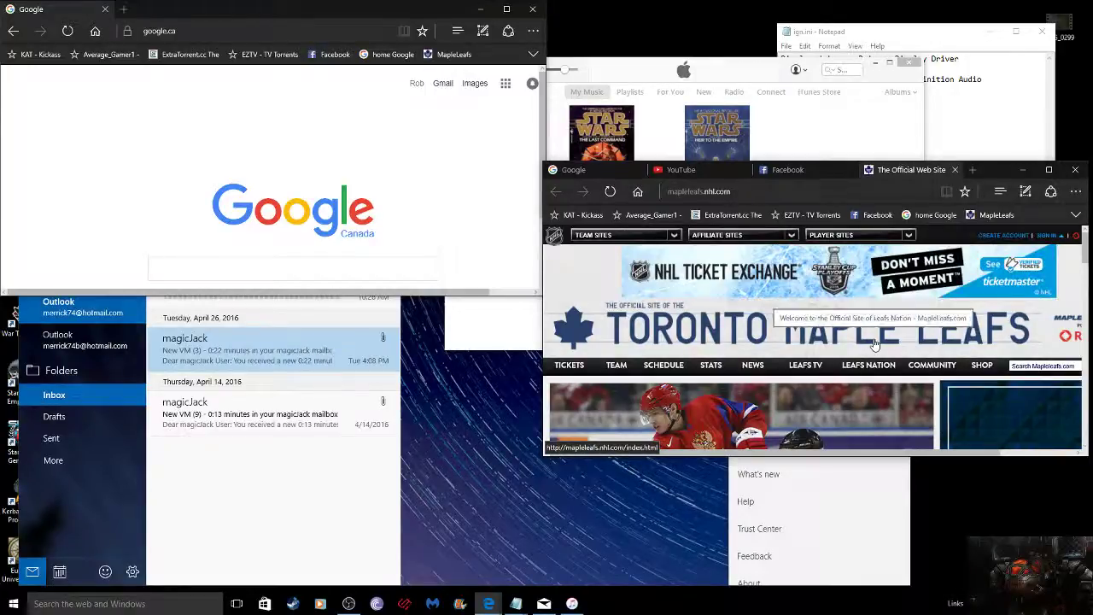
- Maximize the browser, detach the Maple Leafs tab into its own window and snap it to the upper-left quarter of the screen
{"action": "key", "text": "super+Up"}
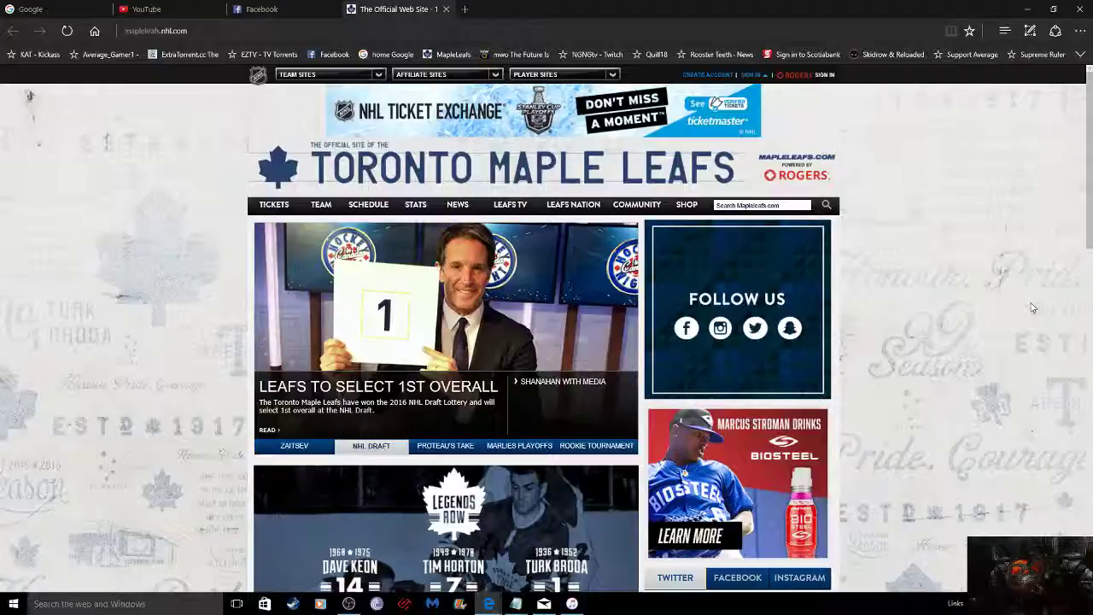
{"action": "left_click_drag", "start_coordinate": [392, 10], "coordinate": [871, 6]}
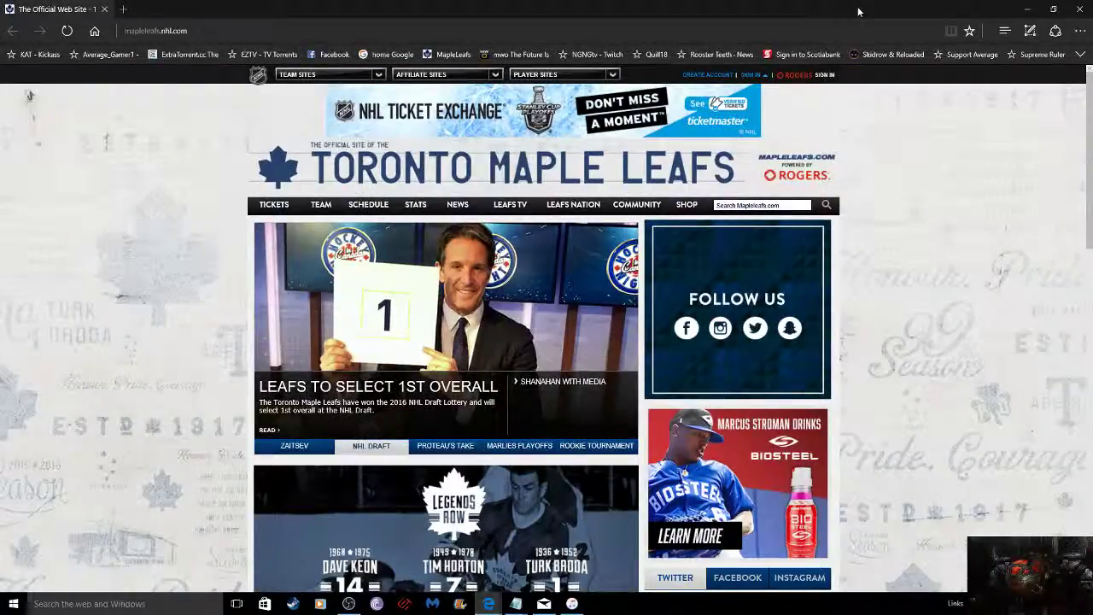
{"action": "key", "text": "super+Left"}
{"action": "key", "text": "super+Up"}
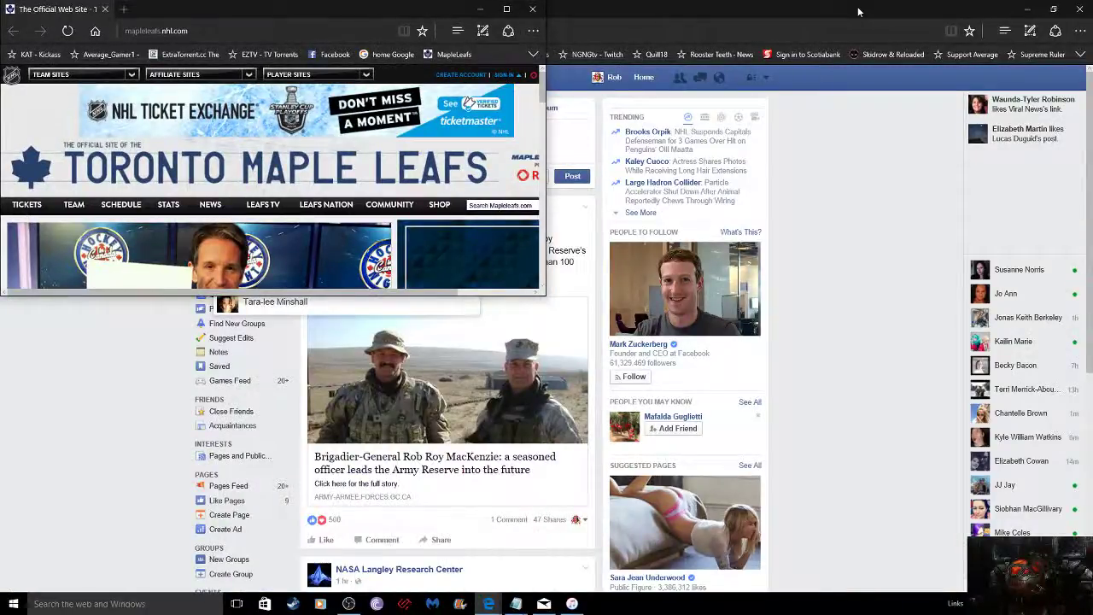
- Detach the Facebook tab into its own window and snap it to the upper-right quarter of the screen
{"action": "left_click", "coordinate": [860, 12]}
{"action": "left_click_drag", "start_coordinate": [320, 8], "coordinate": [382, 71]}
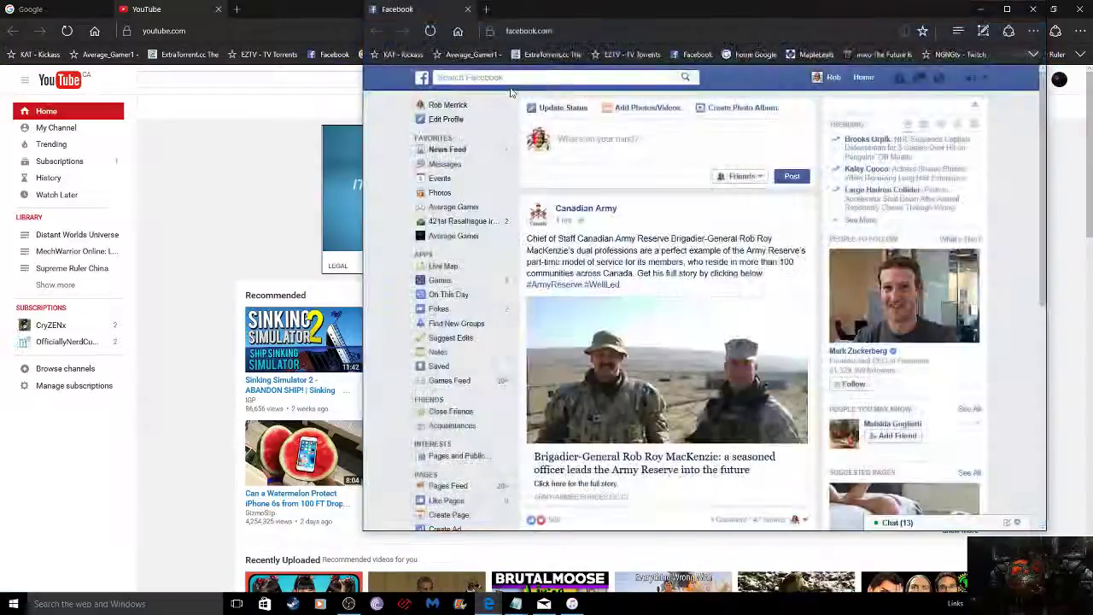
{"action": "key", "text": "super+Up"}
{"action": "key", "text": "super+Right"}
{"action": "key", "text": "super+Up"}
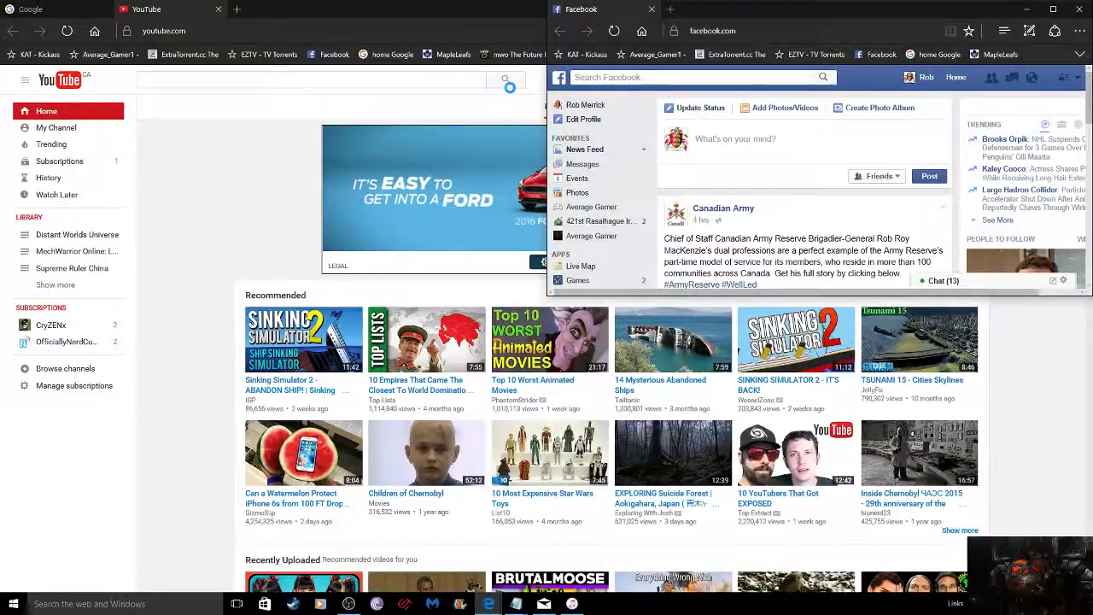
- Detach the YouTube tab into its own window and snap it to the lower-left quarter of the screen
{"action": "left_click", "coordinate": [200, 13]}
{"action": "left_click_drag", "start_coordinate": [200, 13], "coordinate": [357, 109]}
{"action": "key", "text": "super+Up"}
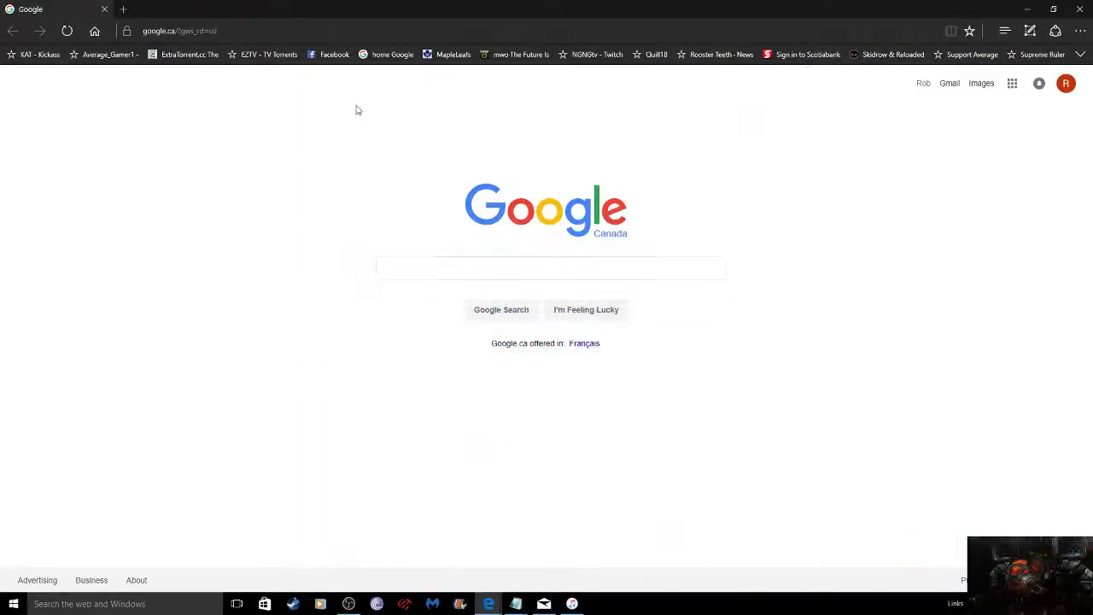
{"action": "key", "text": "super+Left"}
{"action": "key", "text": "super+Down"}
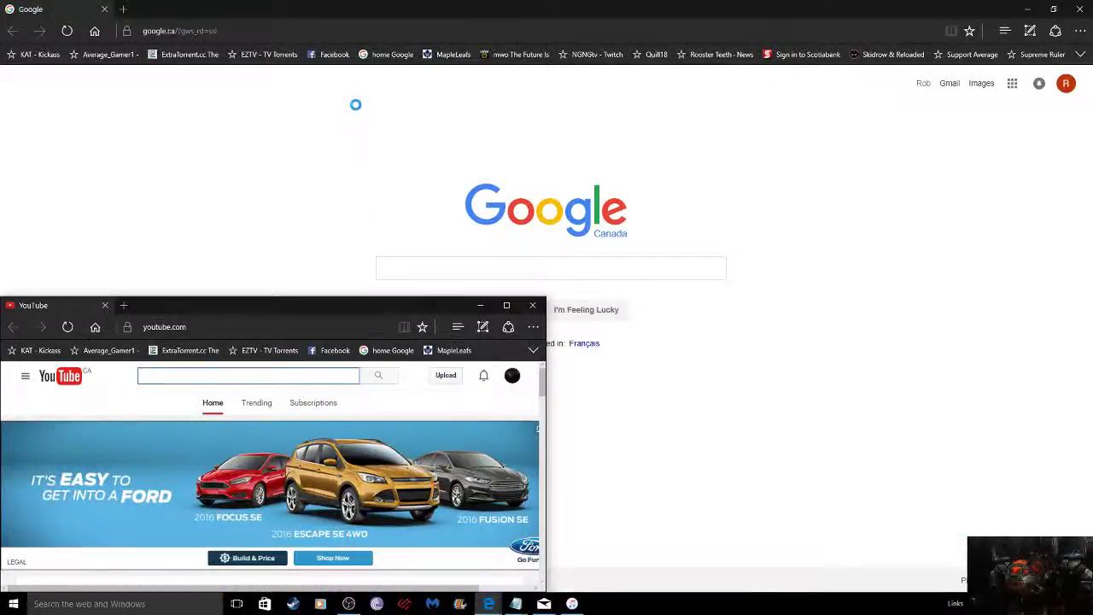
- Snap the remaining Google window to the lower-right quarter of the screen
{"action": "left_click", "coordinate": [220, 8]}
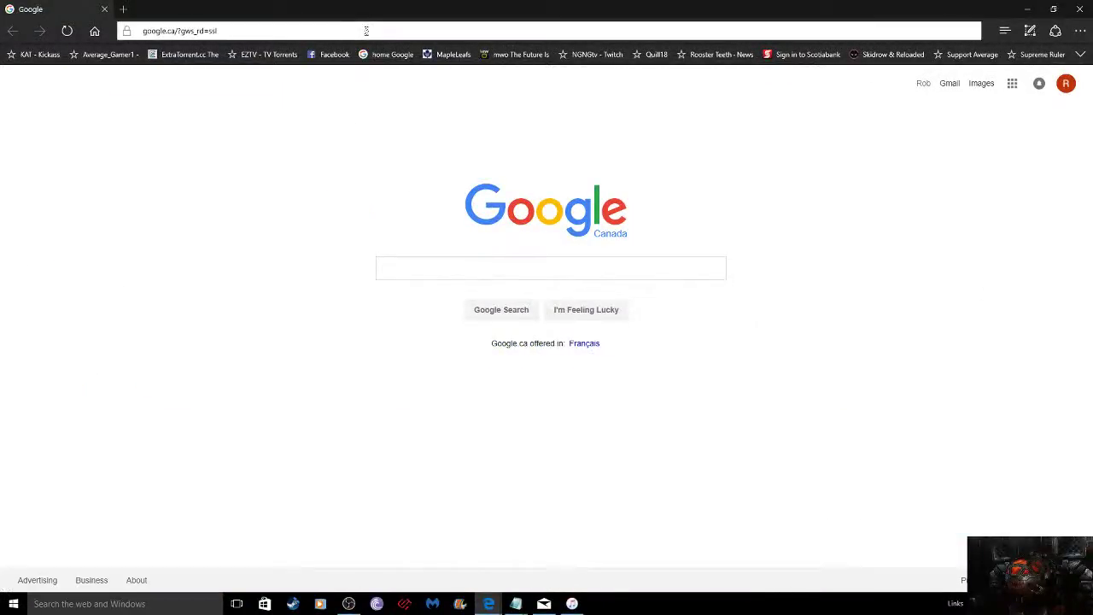
{"action": "key", "text": "super+Right"}
{"action": "key", "text": "super+Down"}
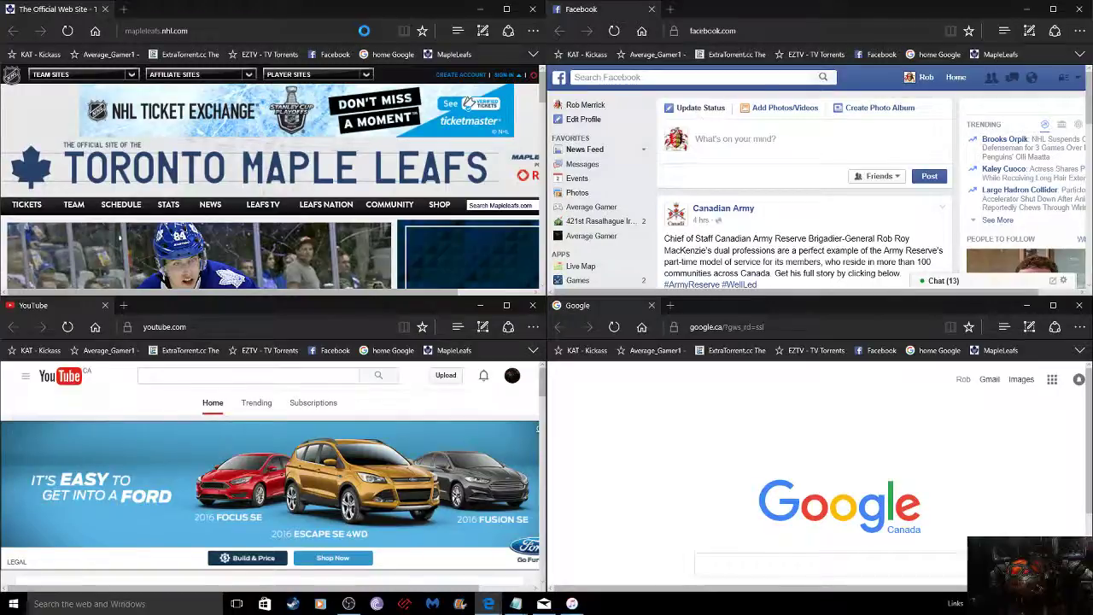
- Minimize the YouTube, Maple Leafs, Facebook and iTunes windows
{"action": "left_click", "coordinate": [480, 305]}
{"action": "left_click", "coordinate": [480, 8]}
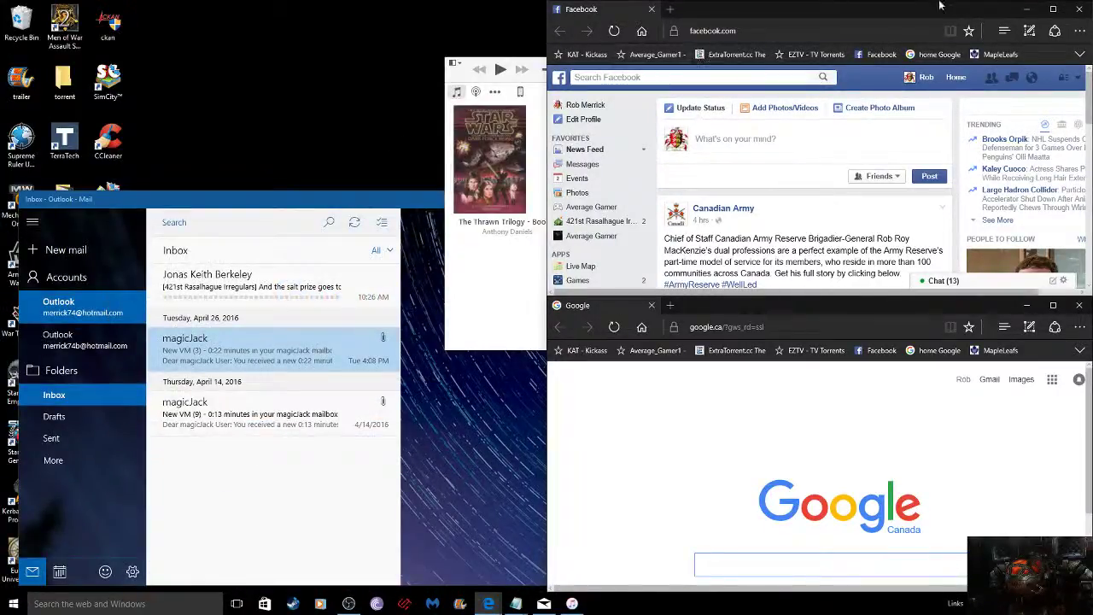
{"action": "left_click", "coordinate": [1027, 8]}
{"action": "left_click", "coordinate": [889, 66]}
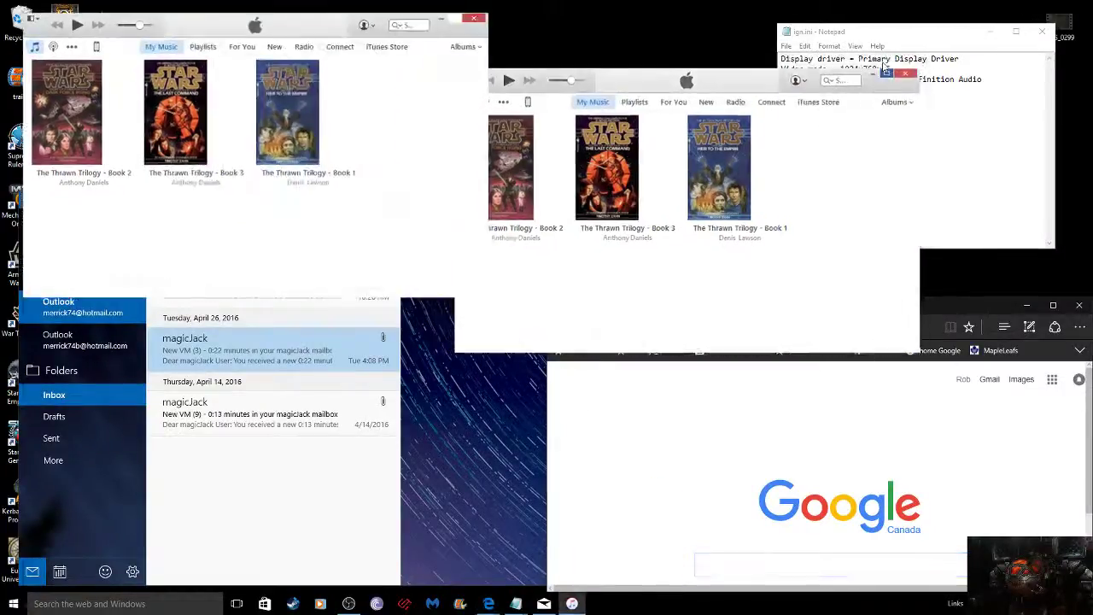
{"action": "left_click", "coordinate": [1045, 10]}
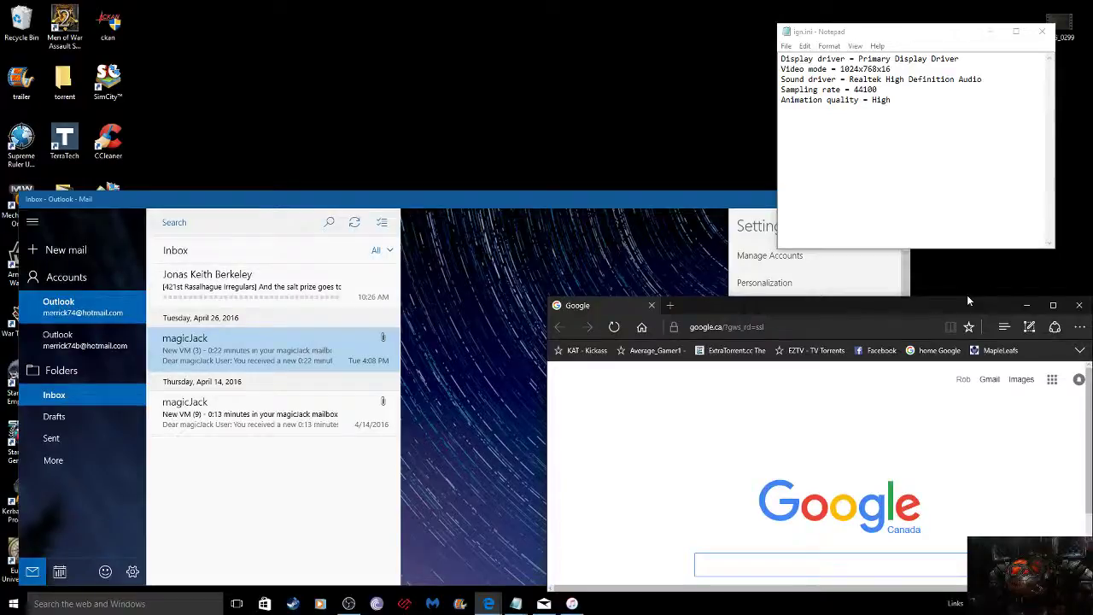
- Return the snapped Google window to its floating size and maximize it
{"action": "key", "text": "super"}
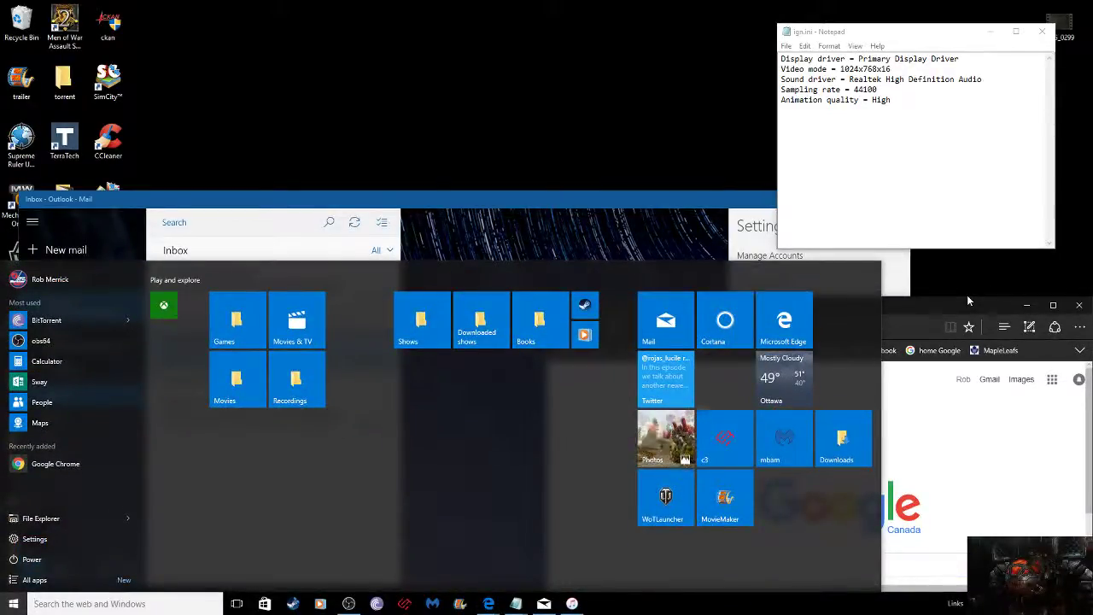
{"action": "left_click", "coordinate": [968, 300]}
{"action": "key", "text": "super+Right"}
{"action": "key", "text": "super+Down"}
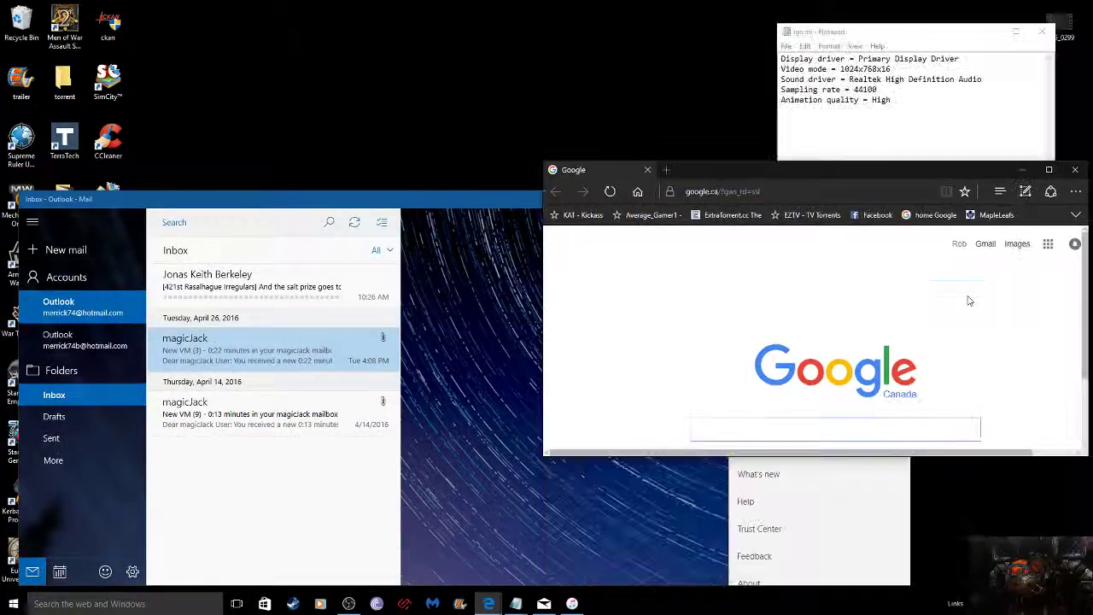
{"action": "key", "text": "super+Left"}
{"action": "key", "text": "super+Right"}
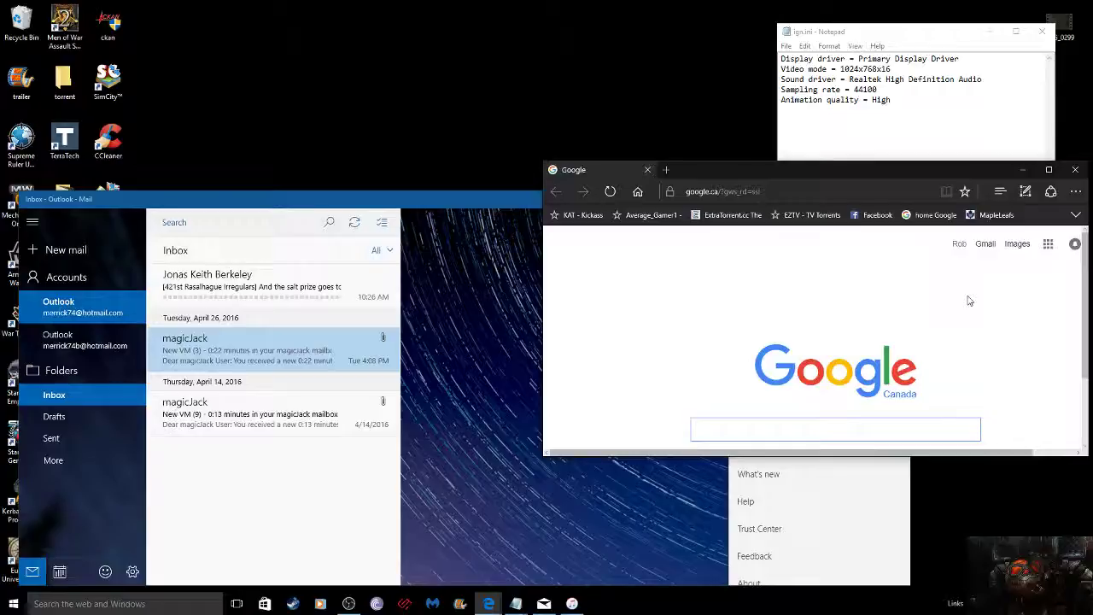
{"action": "key", "text": "super+Up"}
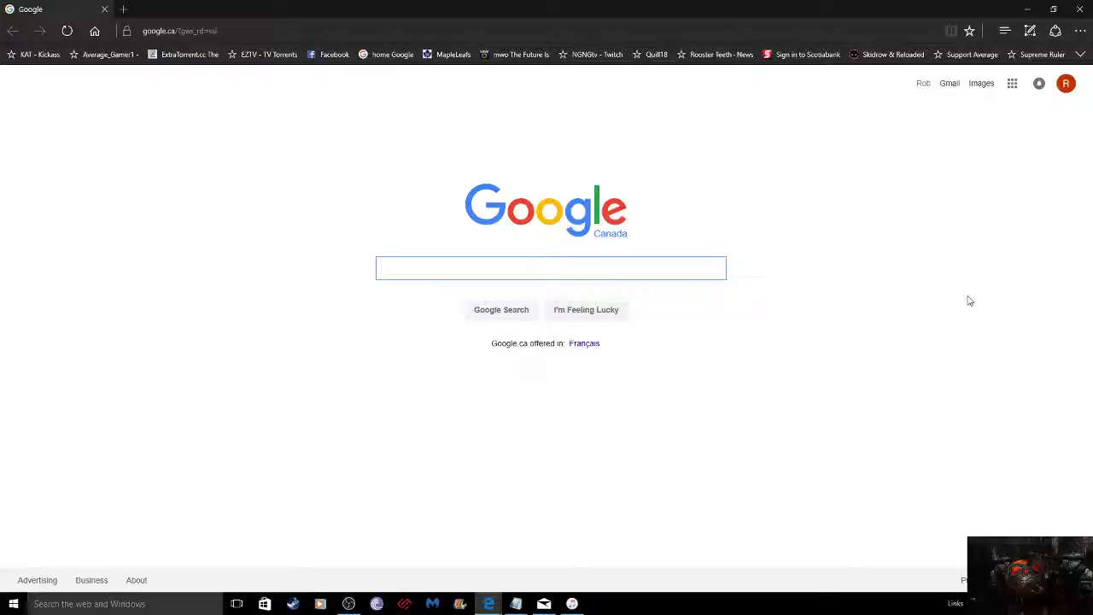
- Cycle the Google window through its floating, left-half, maximized and minimized states, ending snapped to the left half of the screen with no second window chosen
{"action": "key", "text": "super+Down"}
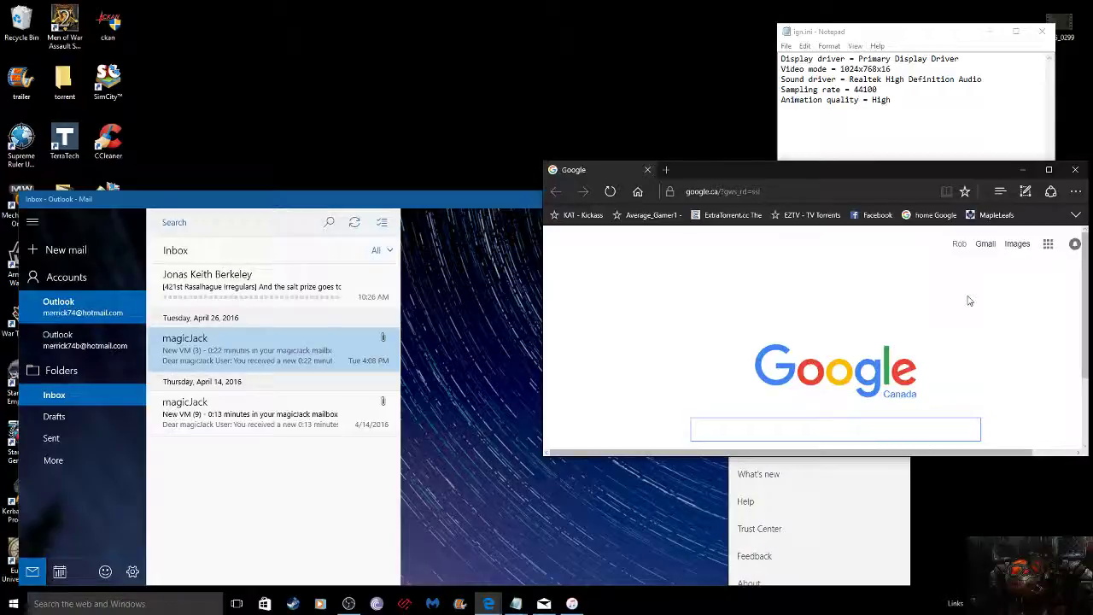
{"action": "key", "text": "super+Left"}
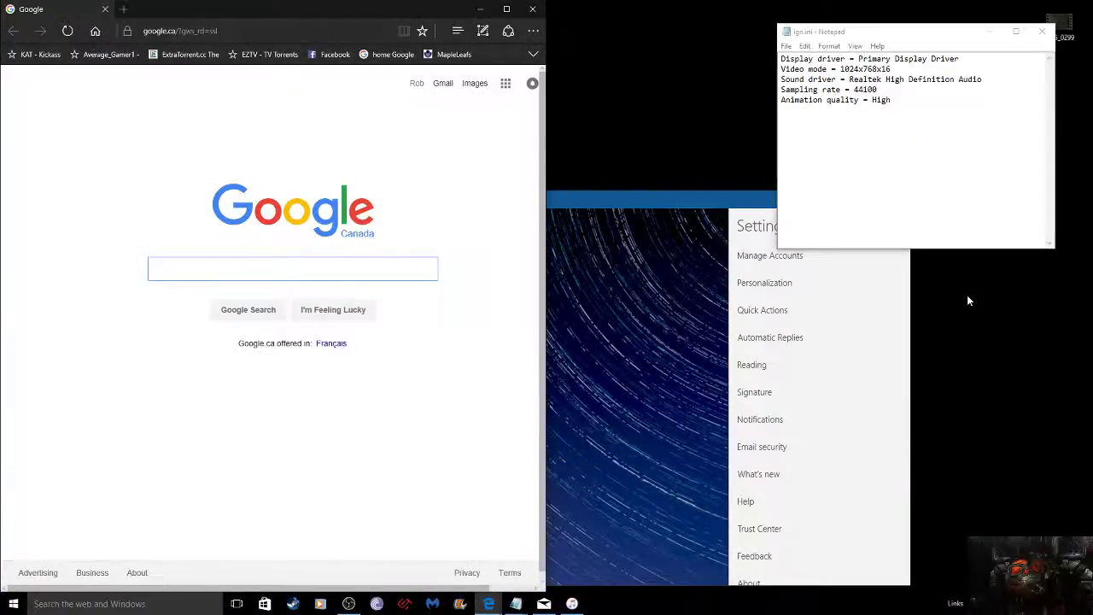
{"action": "key", "text": "super+Right"}
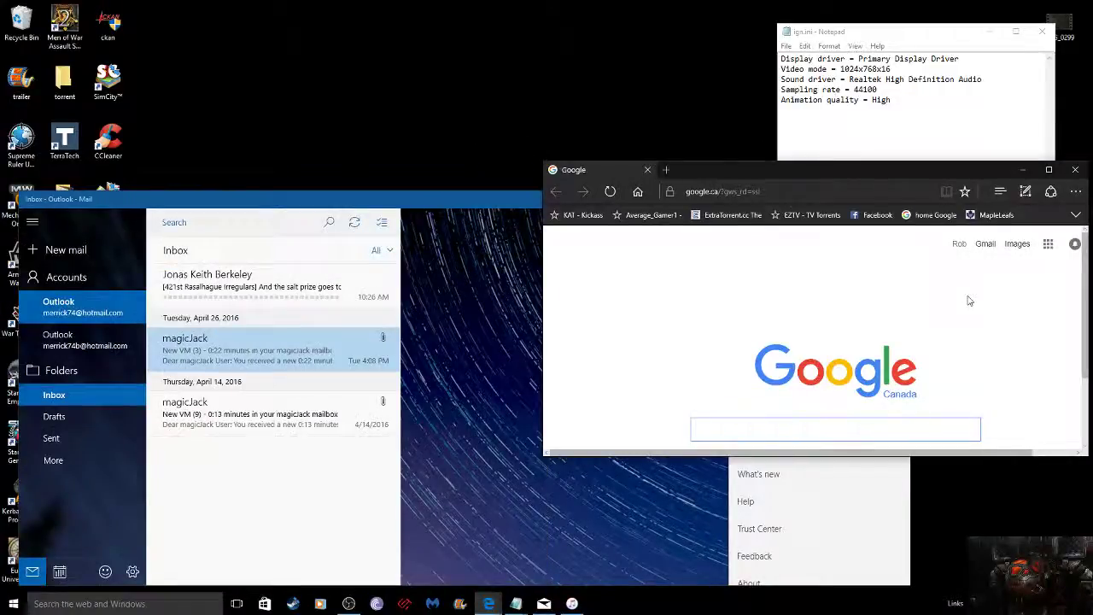
{"action": "key", "text": "super+Up"}
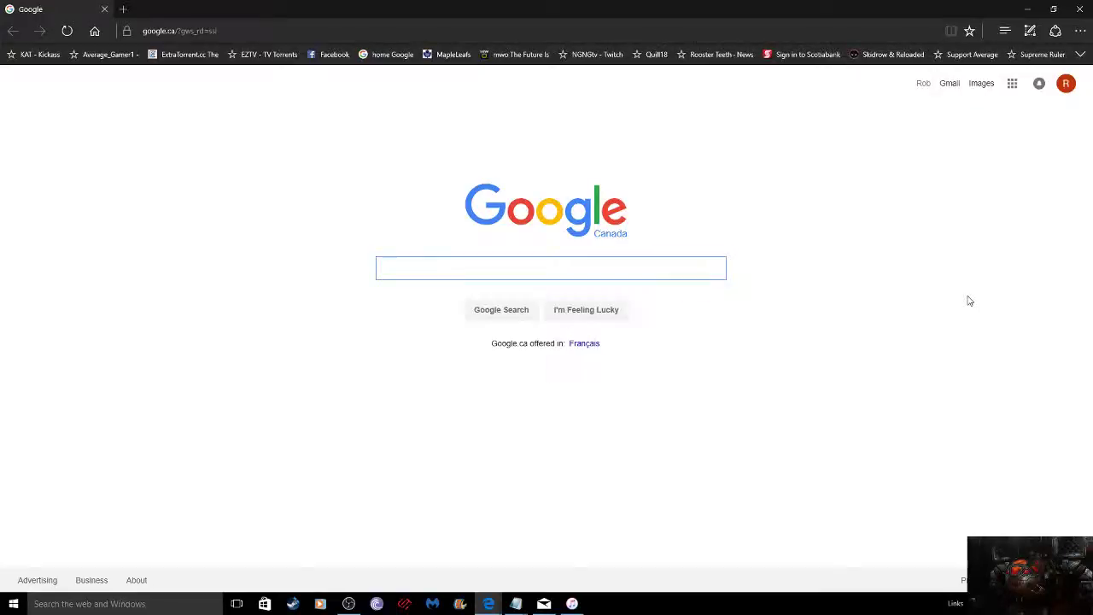
{"action": "key", "text": "super+Left"}
{"action": "key", "text": "super+Down"}
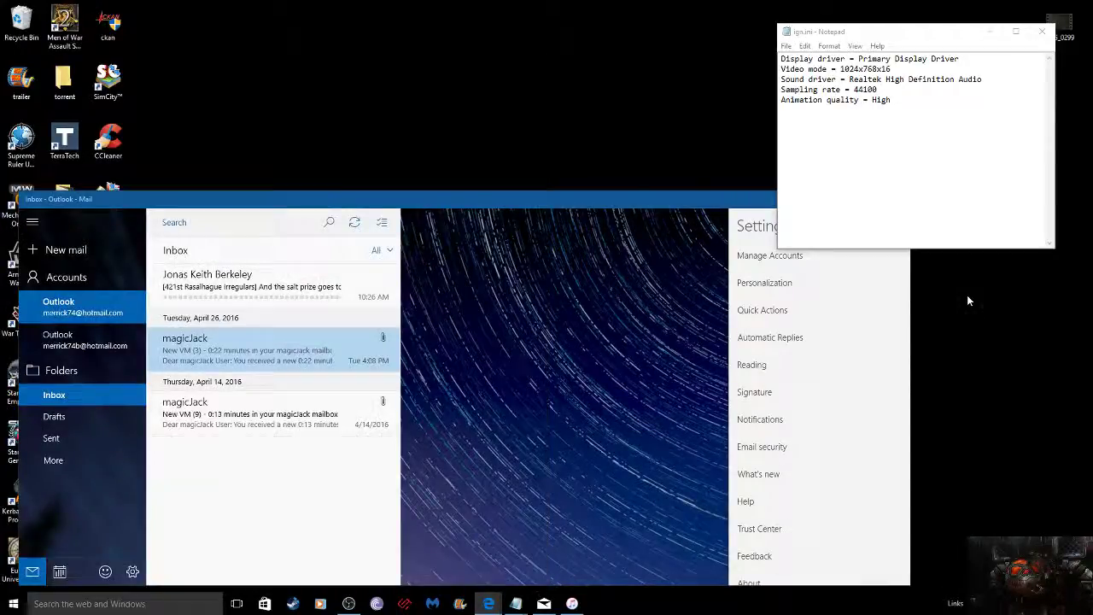
{"action": "key", "text": "super+Right"}
{"action": "key", "text": "super+Left"}
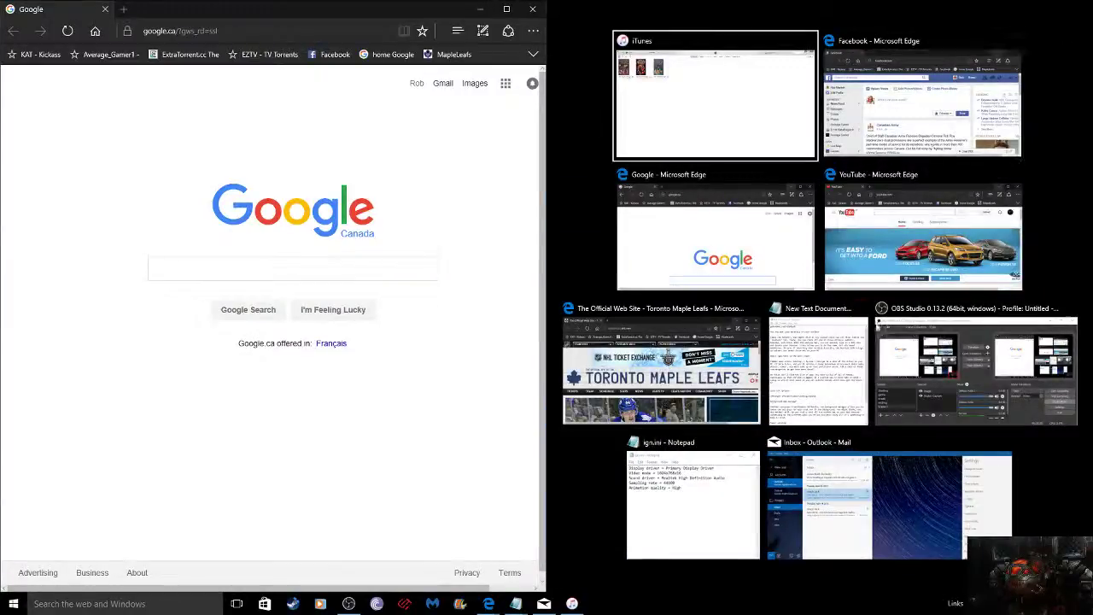
{"action": "left_click", "coordinate": [560, 167]}
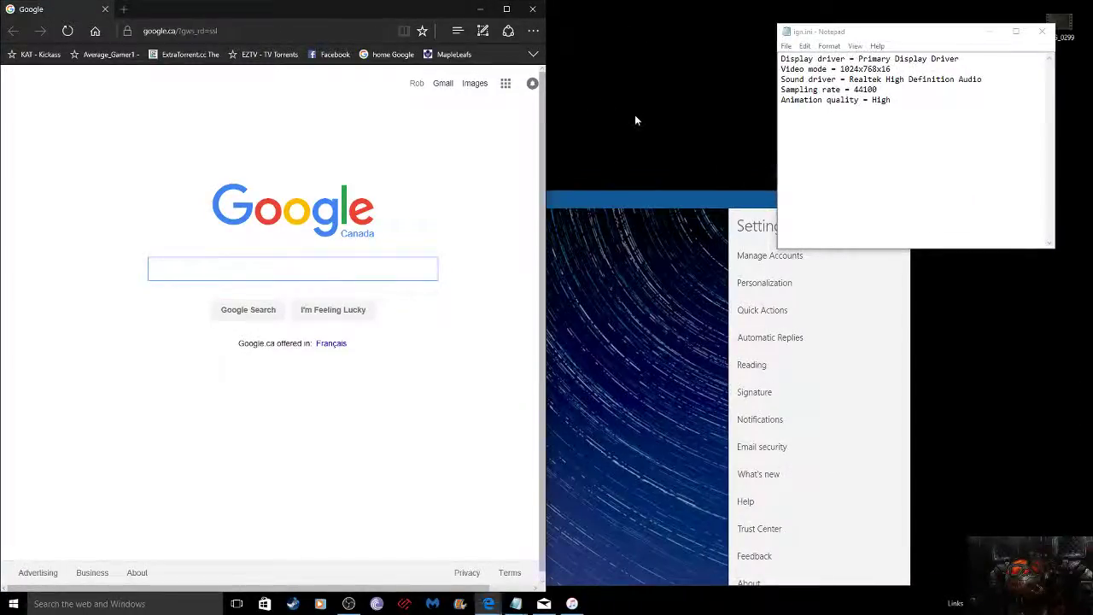
- View all open windows in Task View and return to the desktop
{"action": "left_click", "coordinate": [236, 604]}
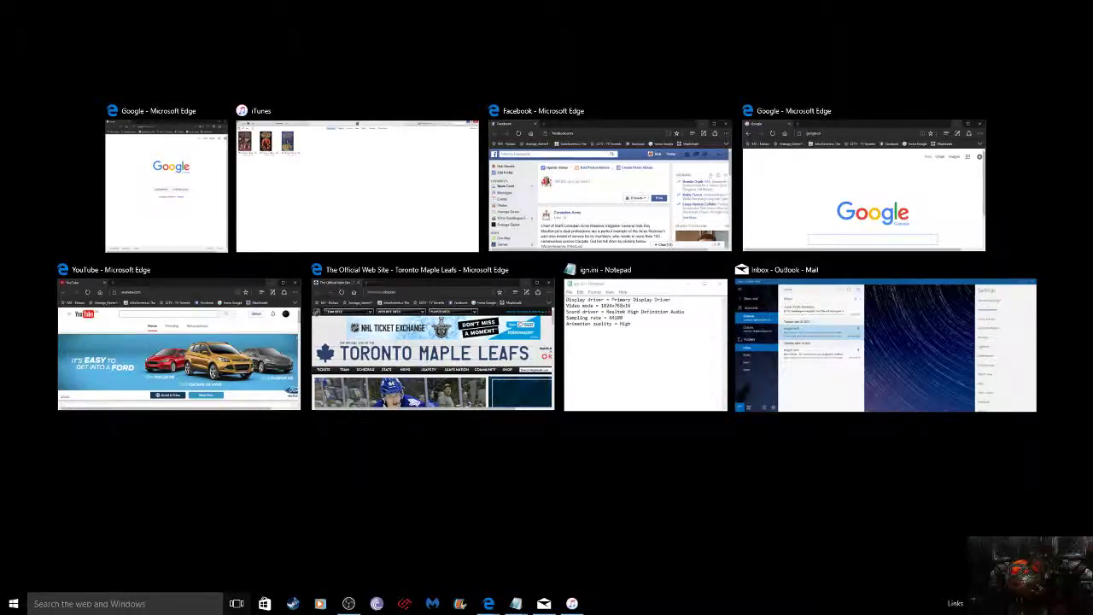
{"action": "key", "text": "Escape"}
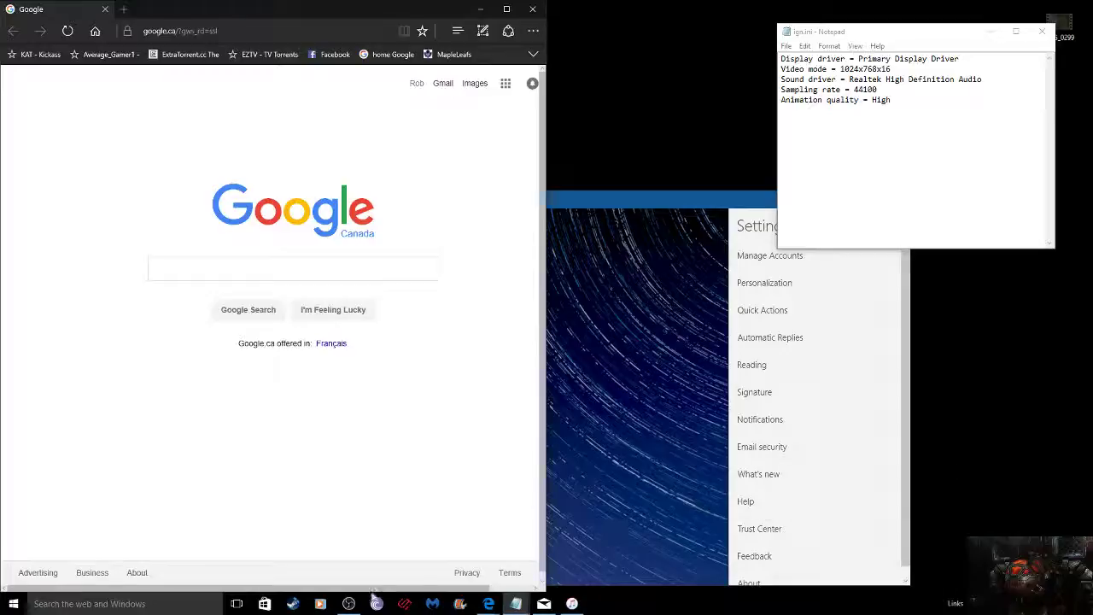
{"action": "left_click", "coordinate": [237, 604]}
{"action": "left_click", "coordinate": [492, 463]}
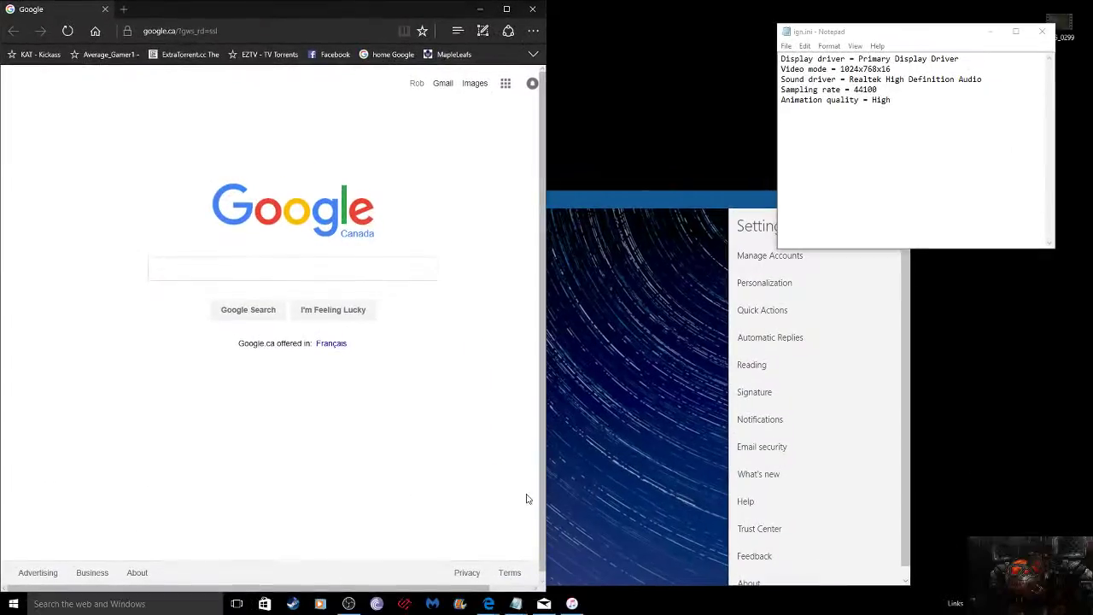
- Create a second virtual desktop in Task View and switch to it
{"action": "left_click", "coordinate": [239, 605]}
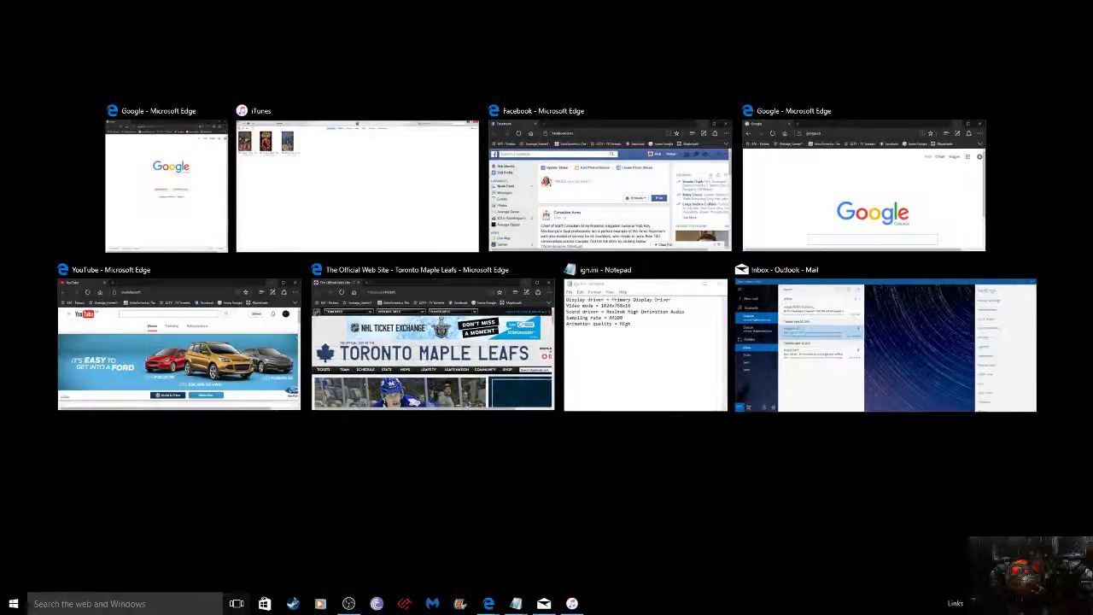
{"action": "left_click", "coordinate": [1025, 564]}
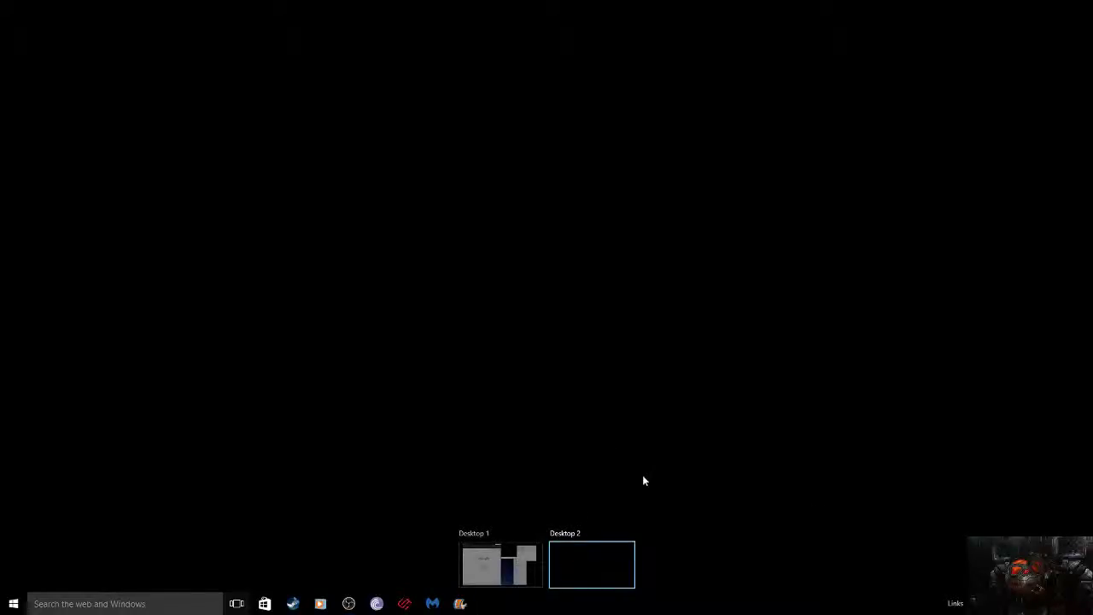
{"action": "left_click", "coordinate": [588, 568]}
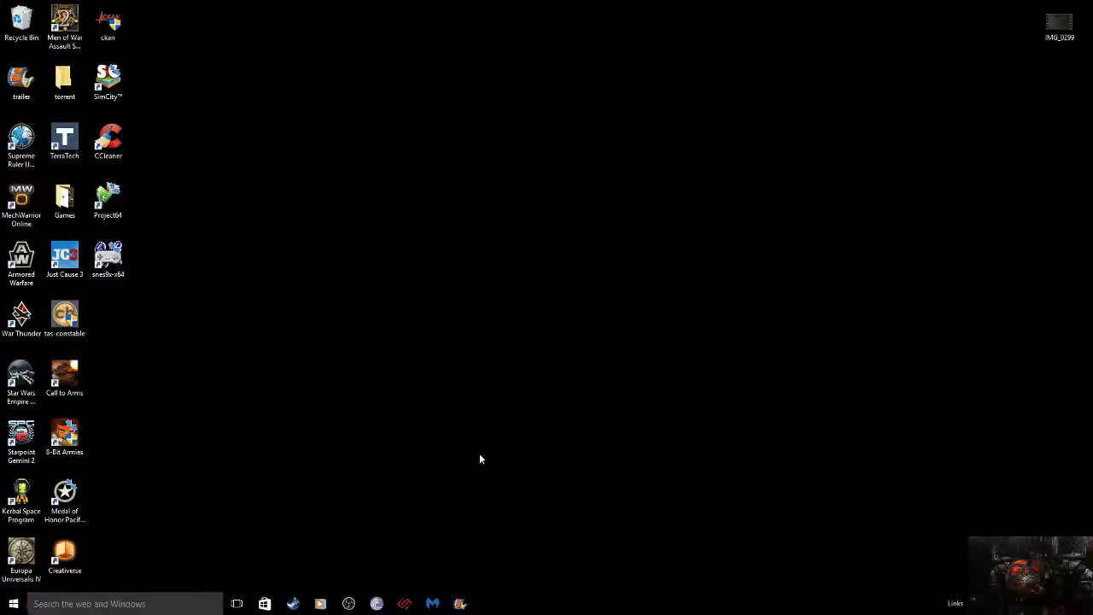
- Remove Desktop 2 in Task View and return to the original desktop
{"action": "left_click", "coordinate": [236, 604]}
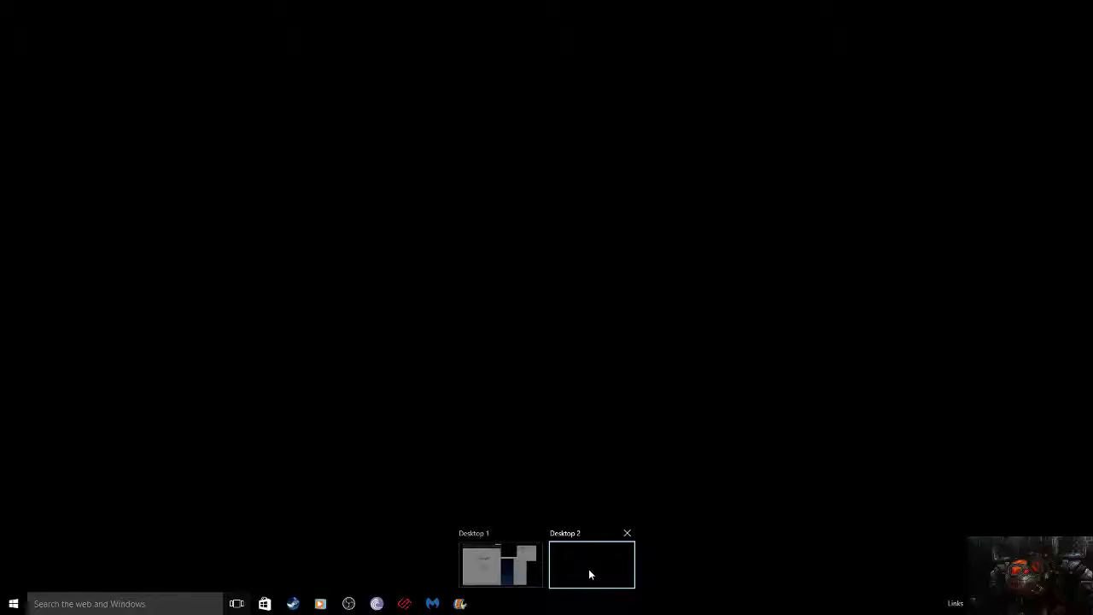
{"action": "left_click", "coordinate": [626, 533]}
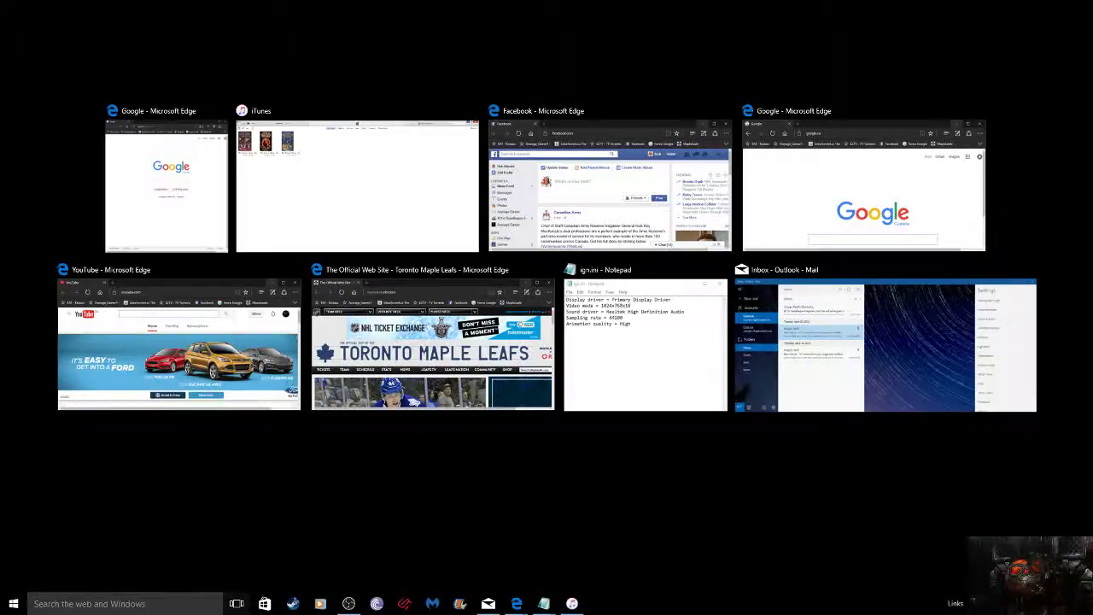
{"action": "key", "text": "Escape"}
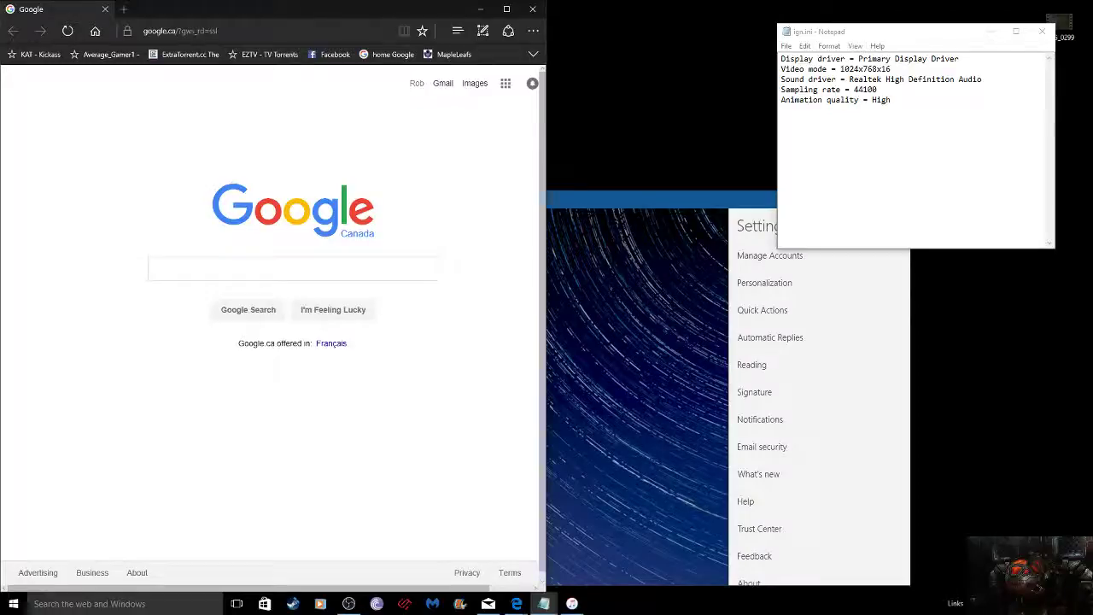
- Open the Control Panel and go to Programs and Features under Programs
{"action": "left_click", "coordinate": [14, 603]}
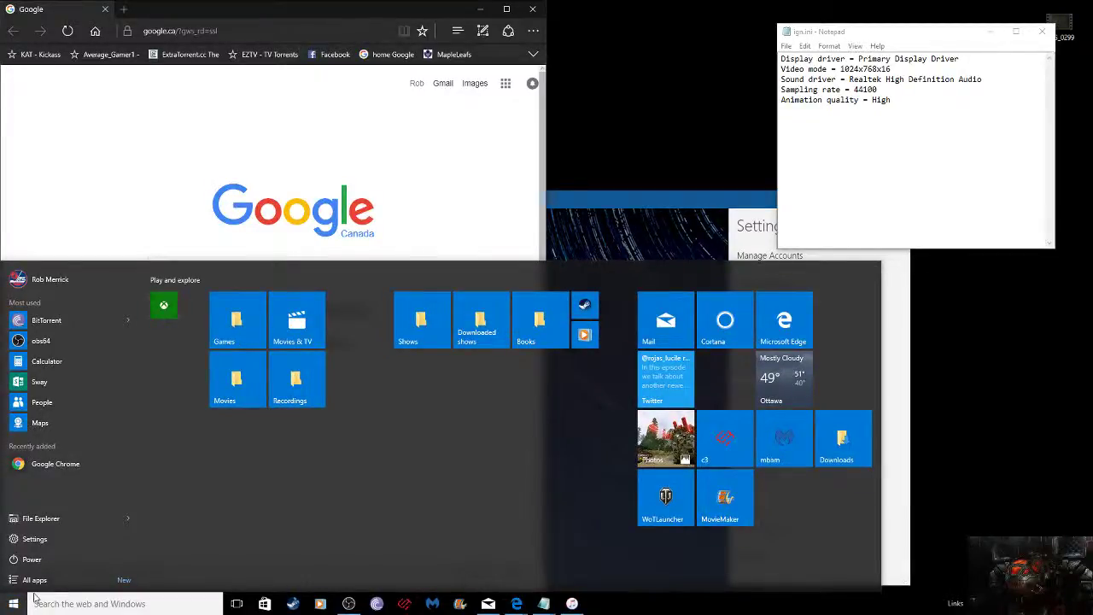
{"action": "key", "text": "super+x"}
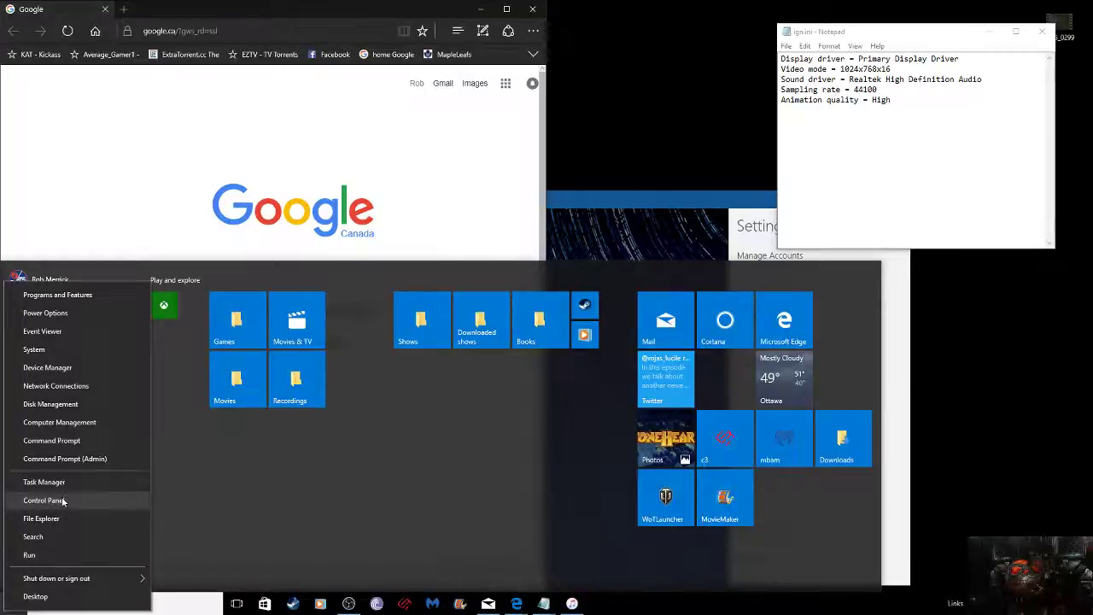
{"action": "left_click", "coordinate": [44, 499]}
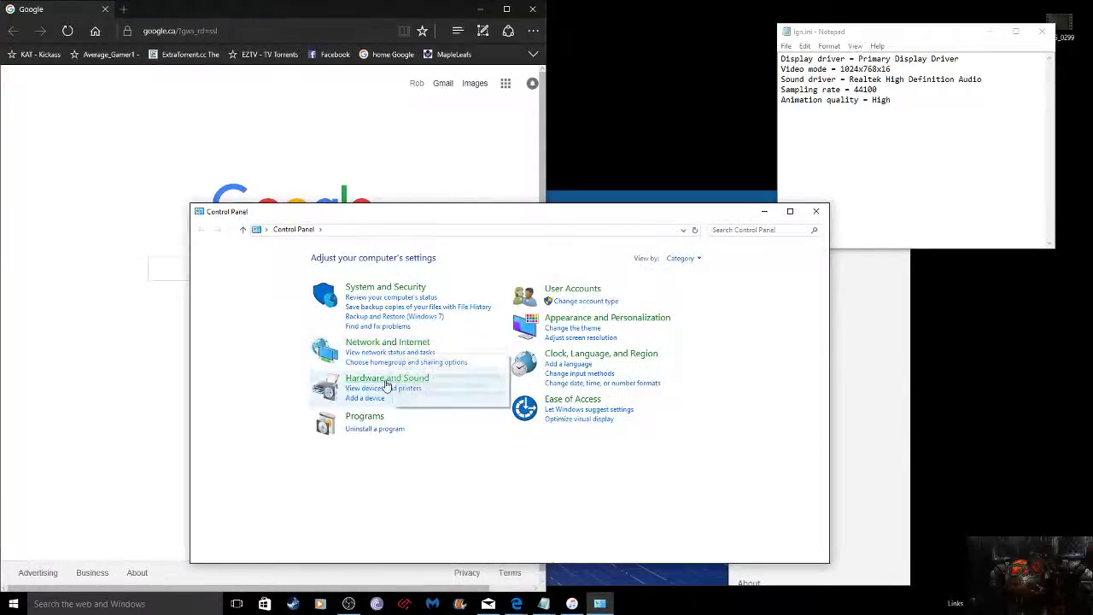
{"action": "left_click", "coordinate": [365, 416]}
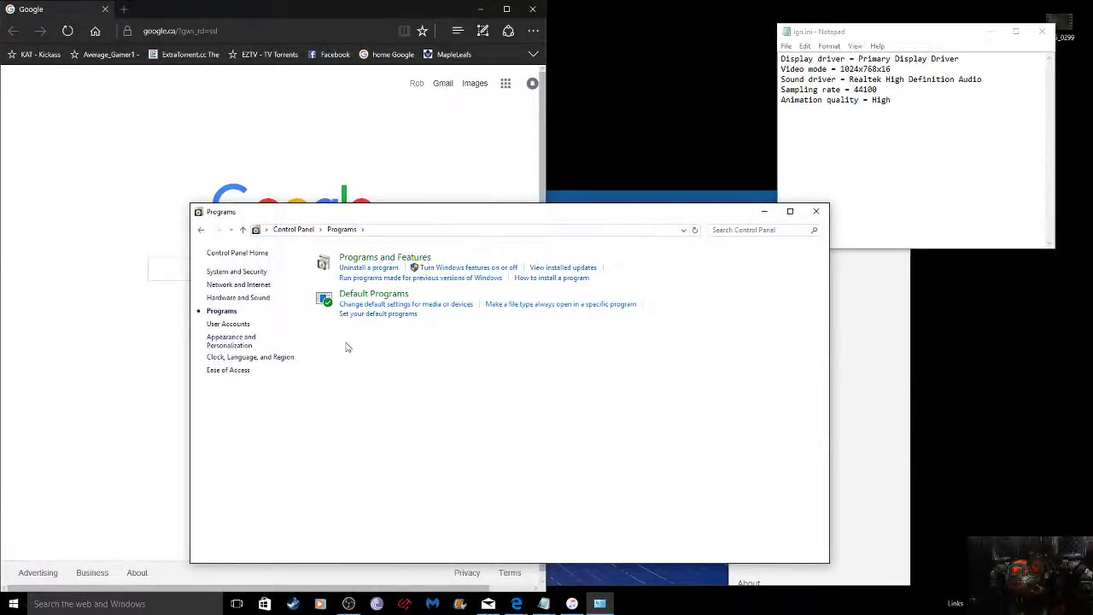
{"action": "left_click", "coordinate": [383, 260]}
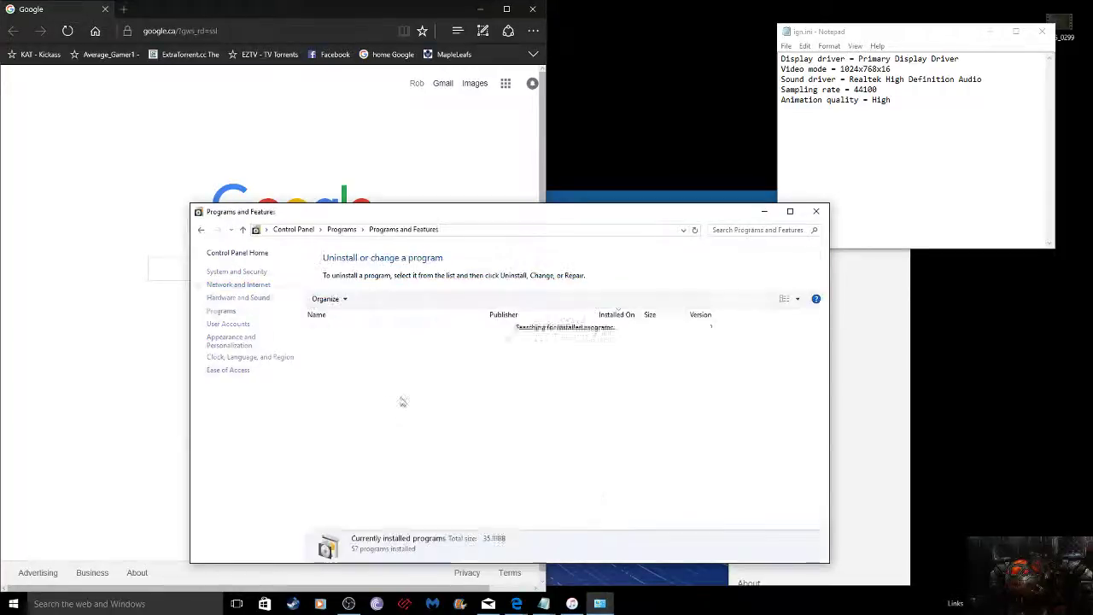
- Sort the installed programs by size with the largest first and look through the list
{"action": "left_click", "coordinate": [655, 316]}
{"action": "left_click", "coordinate": [656, 317]}
{"action": "left_click", "coordinate": [655, 320]}
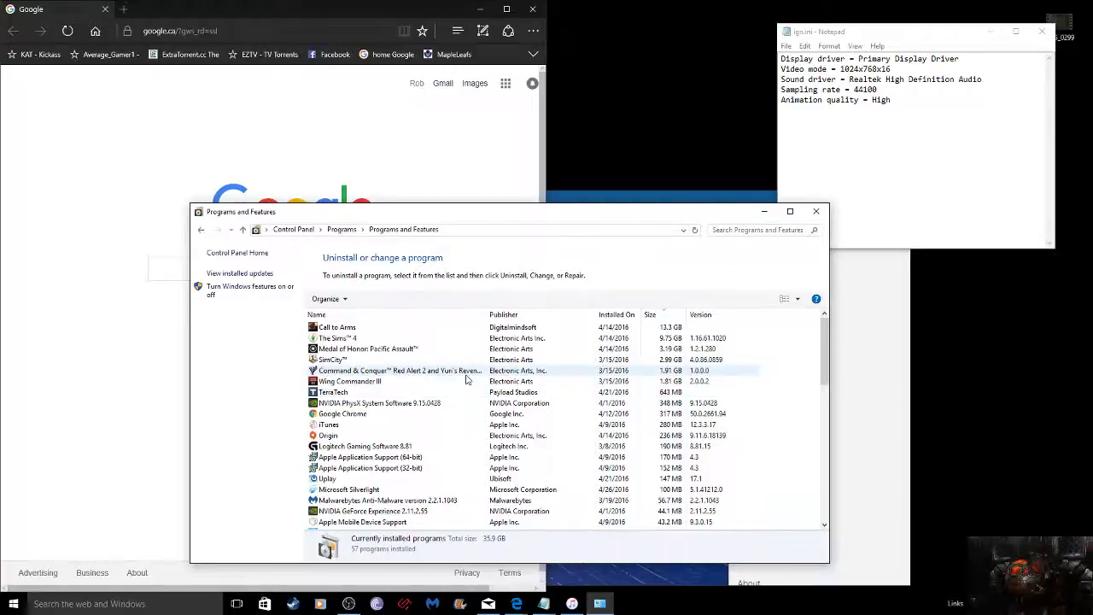
{"action": "scroll", "coordinate": [466, 380], "scroll_direction": "down", "scroll_amount": 10}
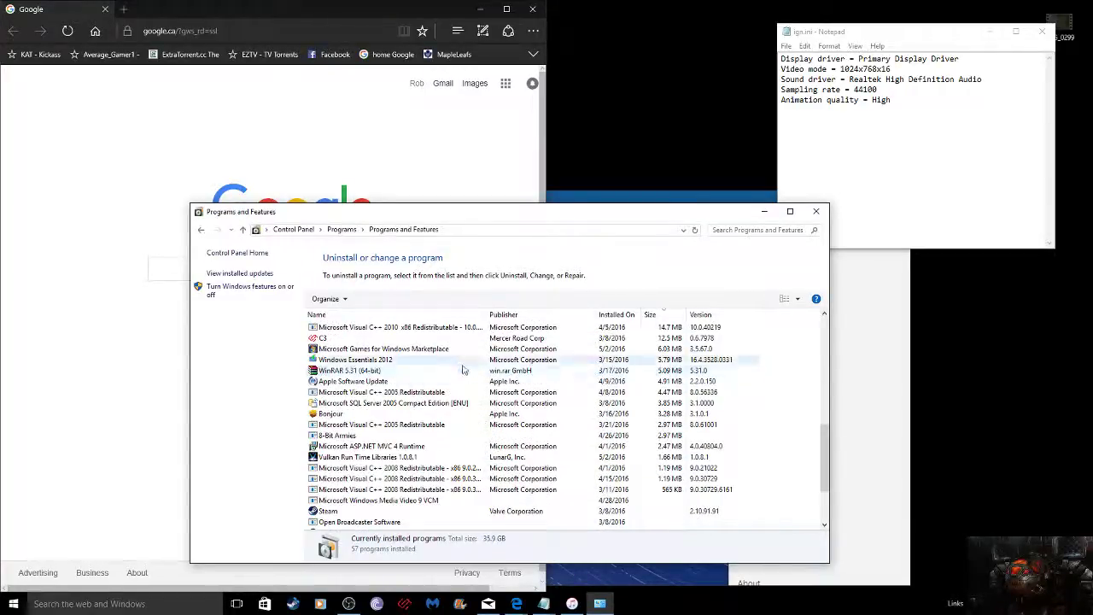
{"action": "scroll", "coordinate": [464, 371], "scroll_direction": "down", "scroll_amount": 3}
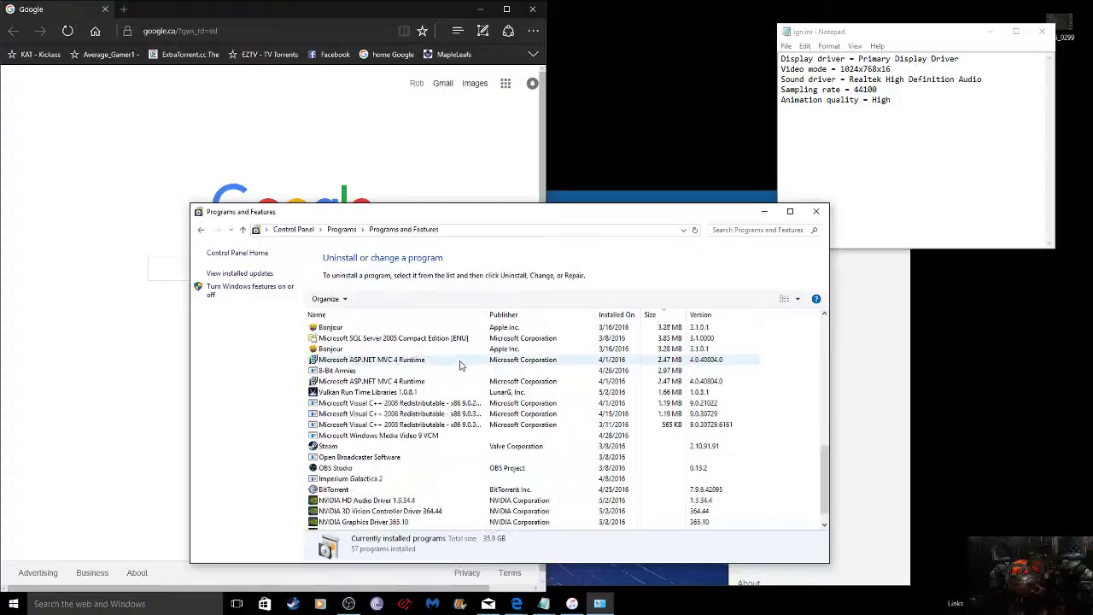
- Close the Programs and Features window and minimize the Mail window
{"action": "left_click", "coordinate": [815, 211]}
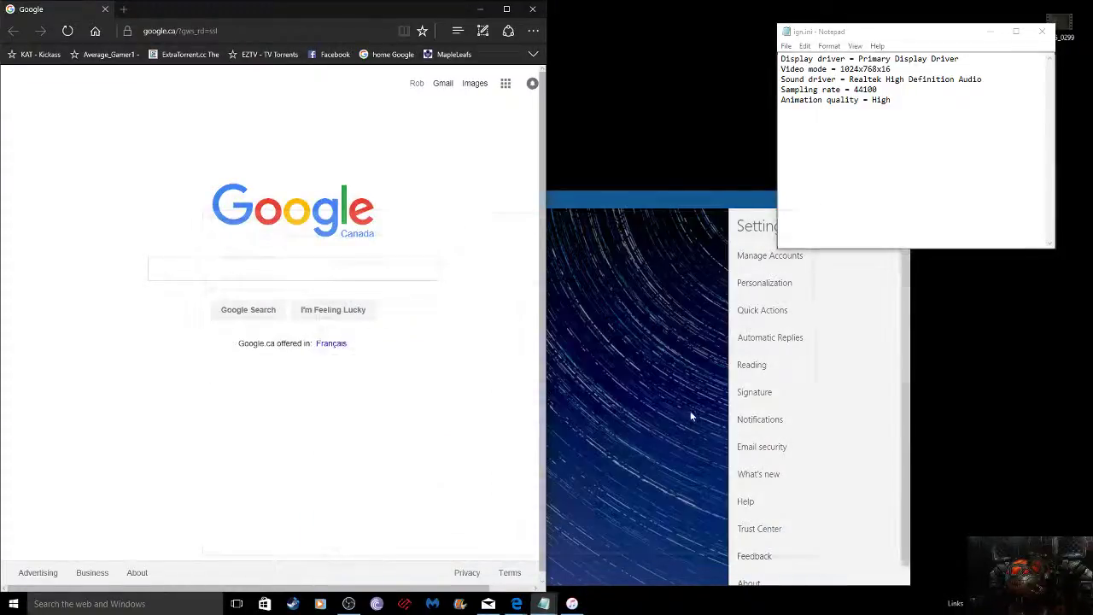
{"action": "left_click", "coordinate": [672, 215]}
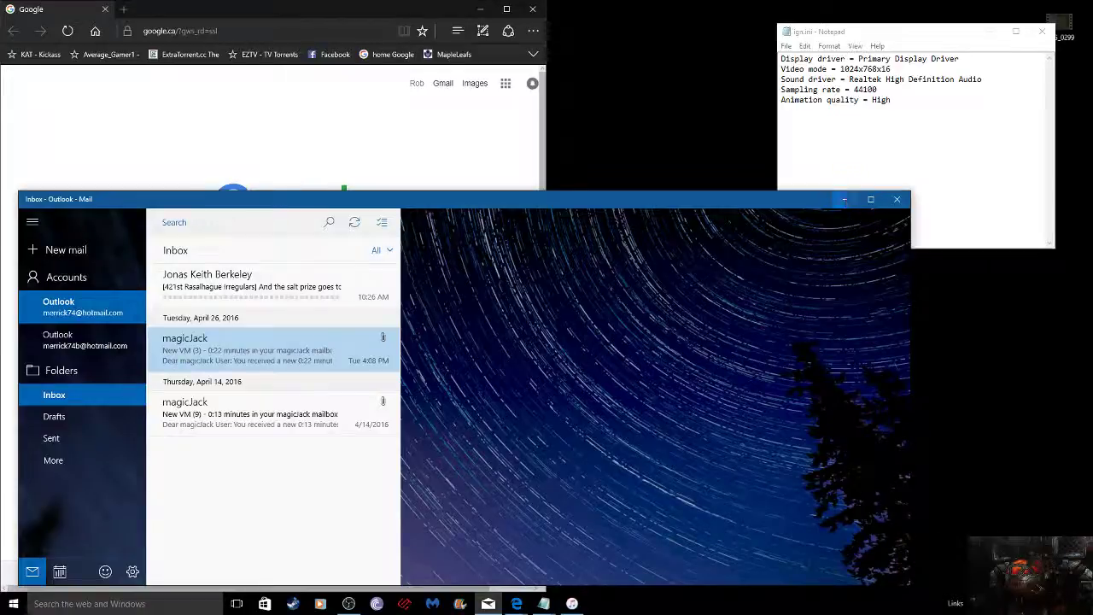
{"action": "left_click", "coordinate": [844, 199]}
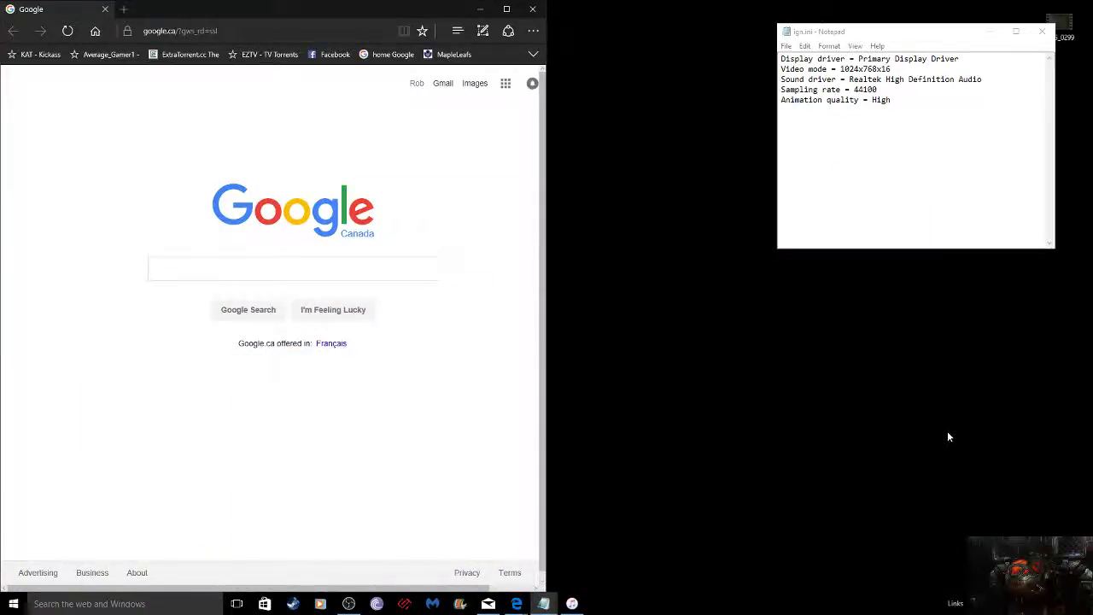
- Open the Windows Settings window briefly and close it again
{"action": "left_click", "coordinate": [12, 604]}
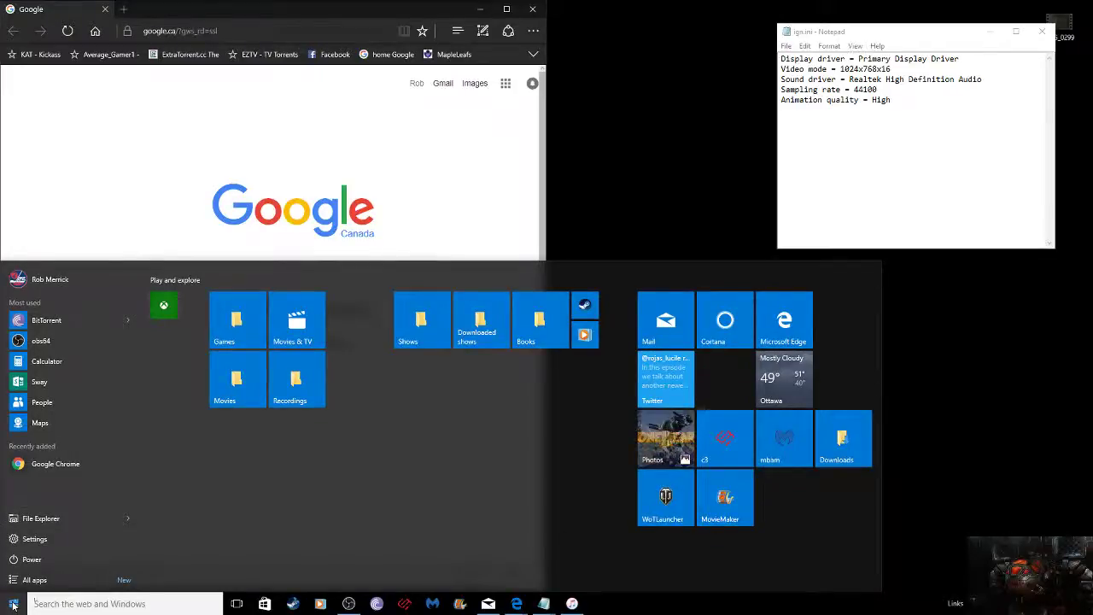
{"action": "left_click", "coordinate": [67, 548]}
{"action": "left_click", "coordinate": [938, 145]}
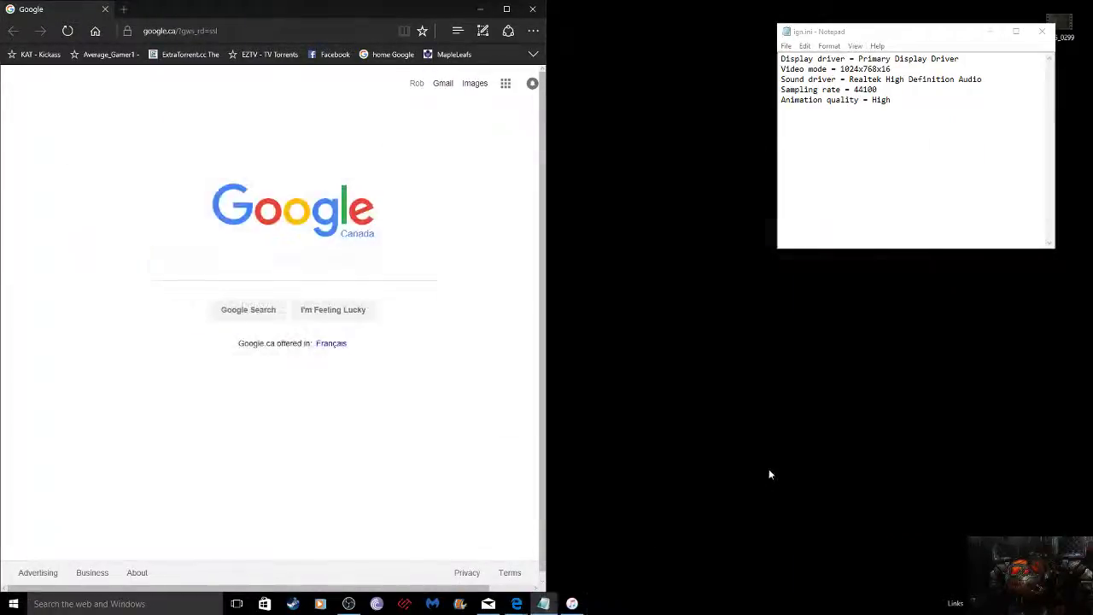
- Open the Windows search pane, view its Cortana and search settings, and dismiss it
{"action": "key", "text": "super+s"}
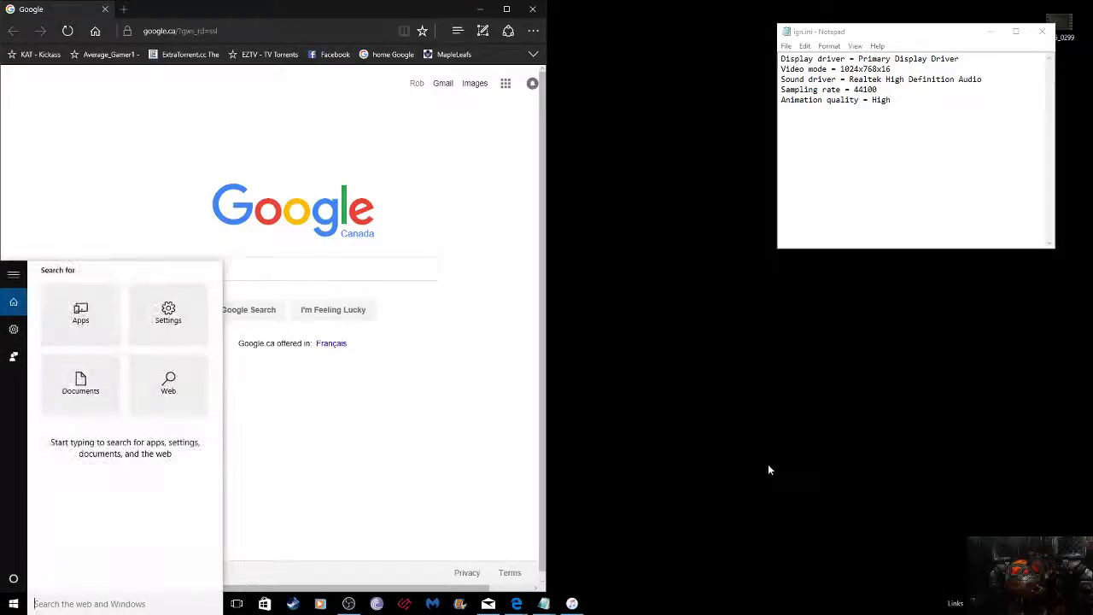
{"action": "key", "text": "Escape"}
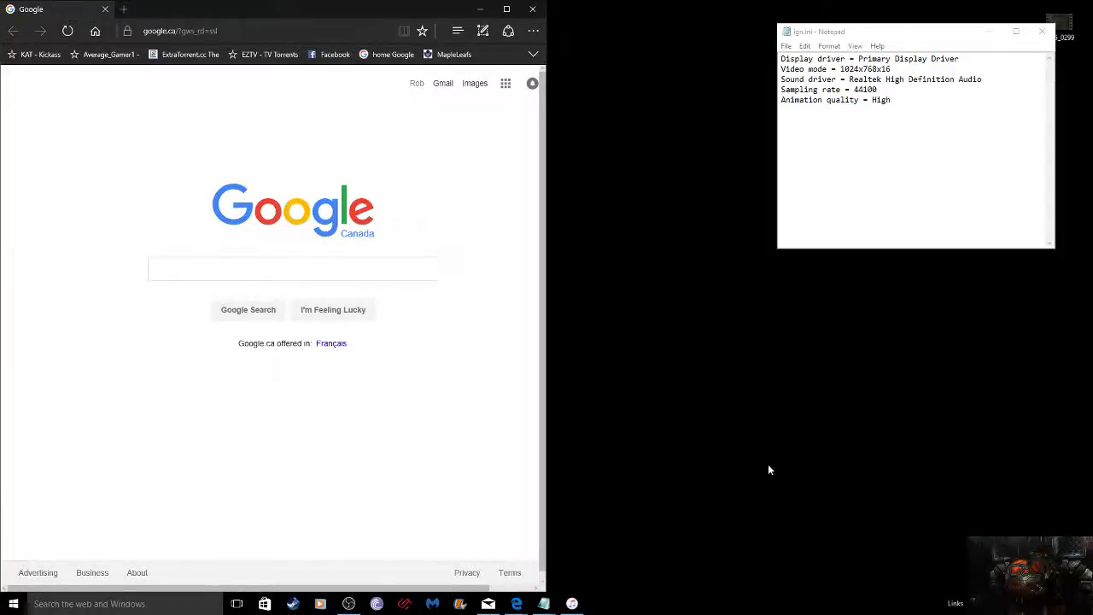
{"action": "key", "text": "super+s"}
{"action": "key", "text": "Escape"}
{"action": "key", "text": "super+s"}
{"action": "left_click", "coordinate": [13, 329]}
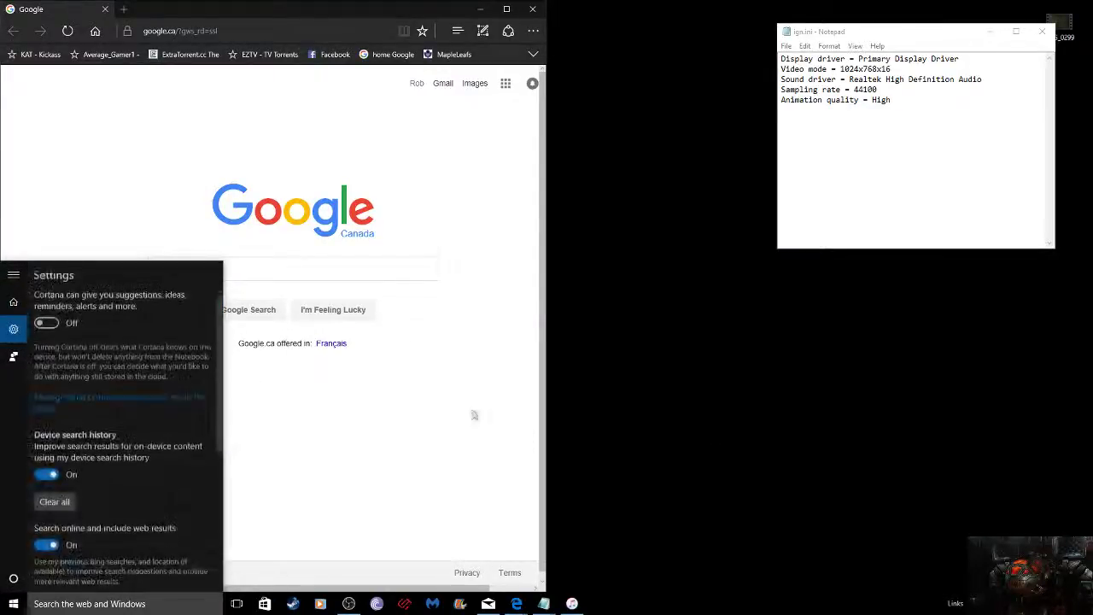
{"action": "left_click", "coordinate": [664, 336]}
- Open Windows Settings and show the System category's display page
{"action": "left_click", "coordinate": [15, 604]}
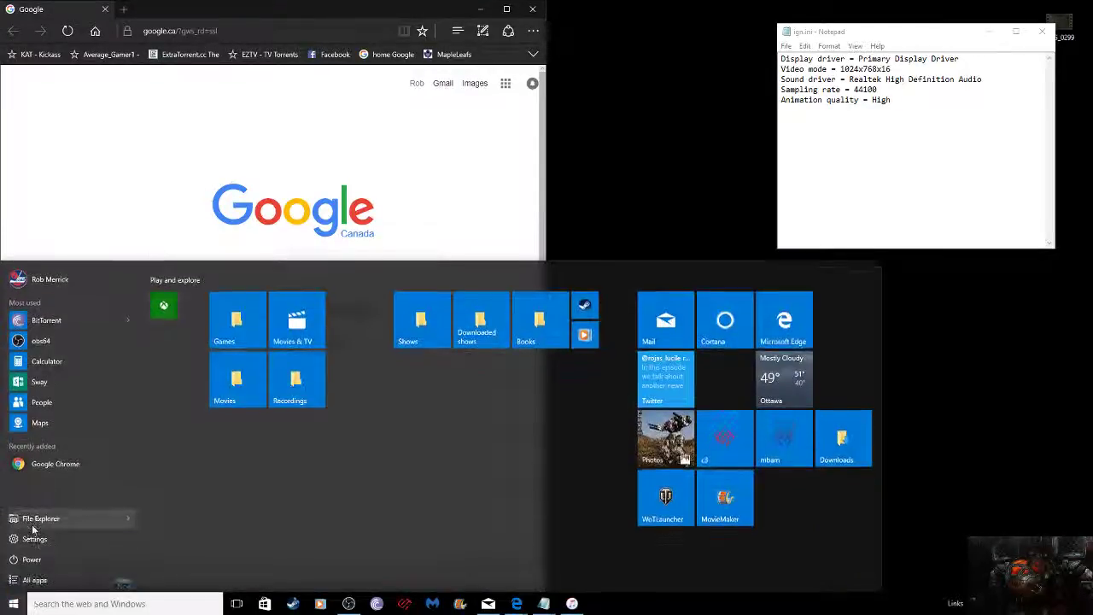
{"action": "left_click", "coordinate": [35, 538]}
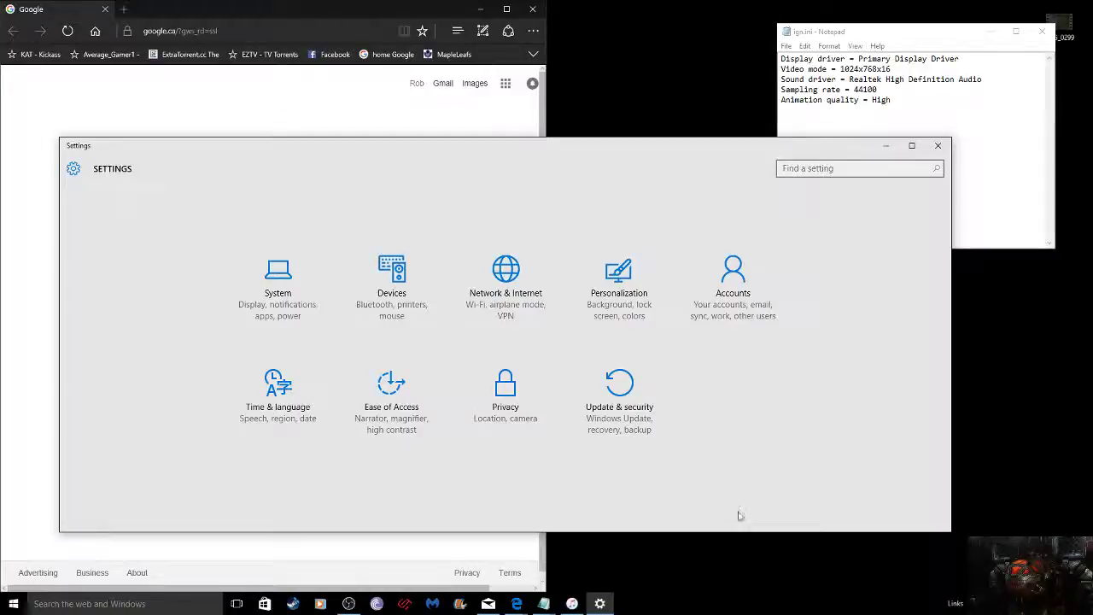
{"action": "left_click", "coordinate": [278, 268]}
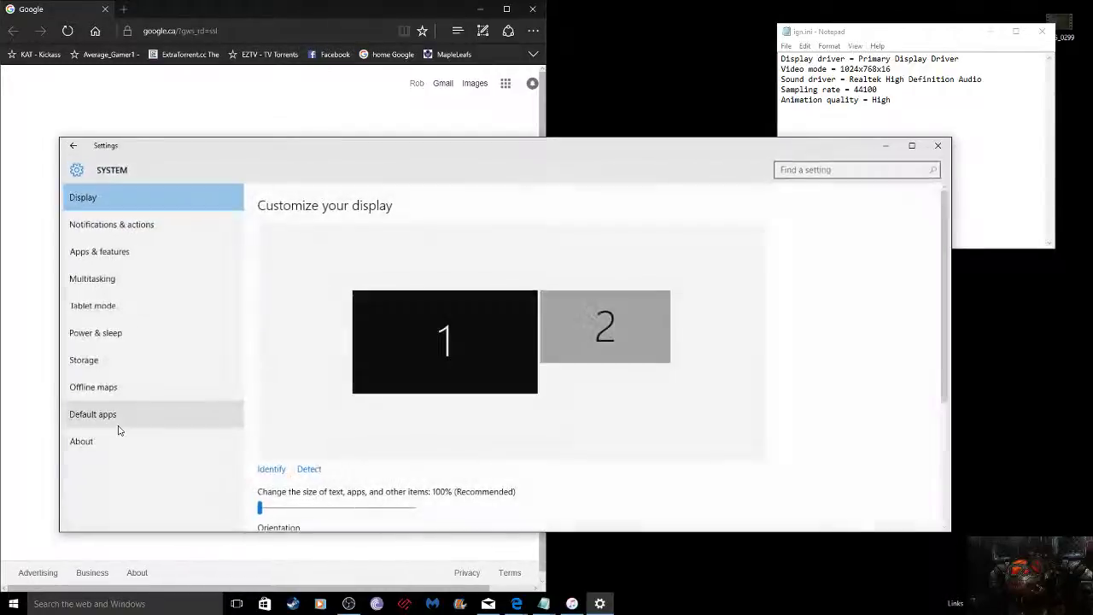
- Show the Apps & features page of the System settings and look through the list of installed apps
{"action": "left_click", "coordinate": [110, 253]}
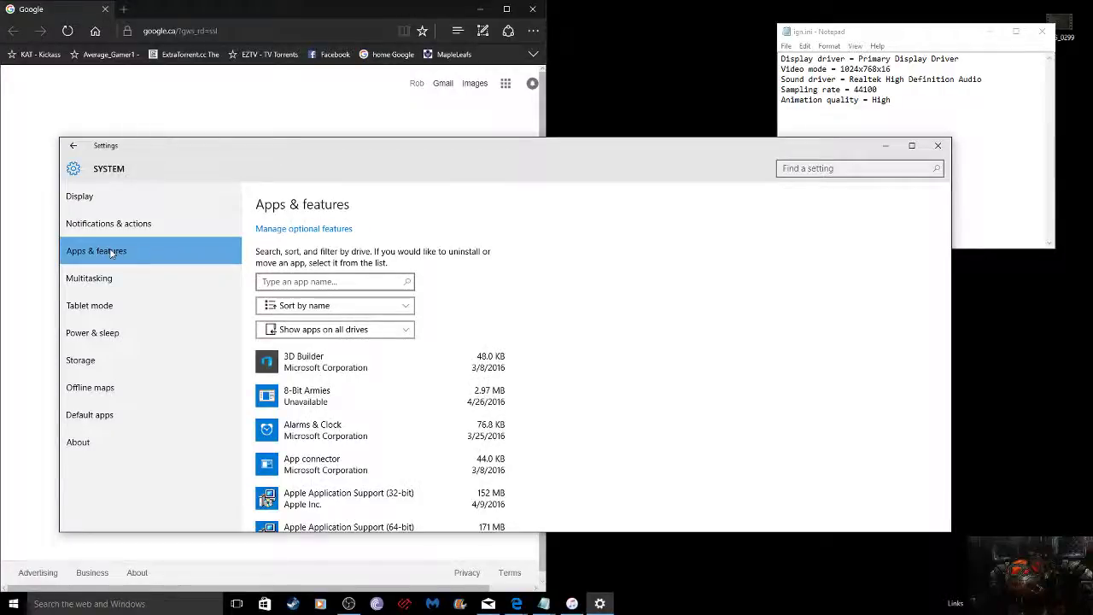
{"action": "scroll", "coordinate": [496, 376], "scroll_direction": "down", "scroll_amount": 1}
{"action": "scroll", "coordinate": [493, 376], "scroll_direction": "down", "scroll_amount": 15}
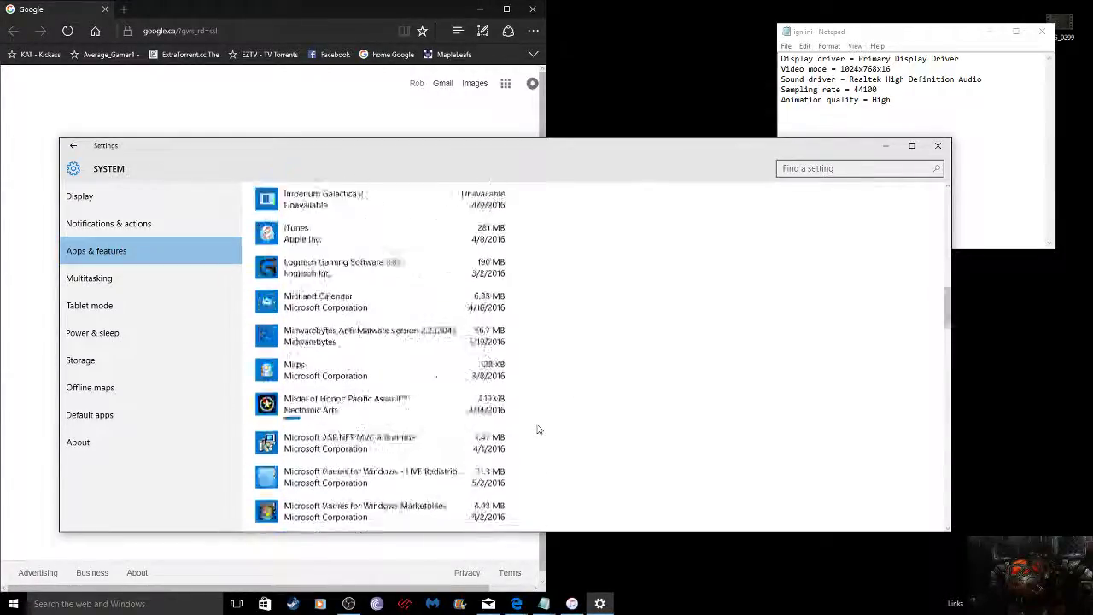
{"action": "scroll", "coordinate": [538, 429], "scroll_direction": "up", "scroll_amount": 4}
{"action": "scroll", "coordinate": [549, 391], "scroll_direction": "up", "scroll_amount": 4}
{"action": "scroll", "coordinate": [548, 391], "scroll_direction": "up", "scroll_amount": 2}
- Sort the installed apps by size, look over the largest ones and maximize the Settings window
{"action": "left_click", "coordinate": [346, 306]}
{"action": "left_click", "coordinate": [346, 326]}
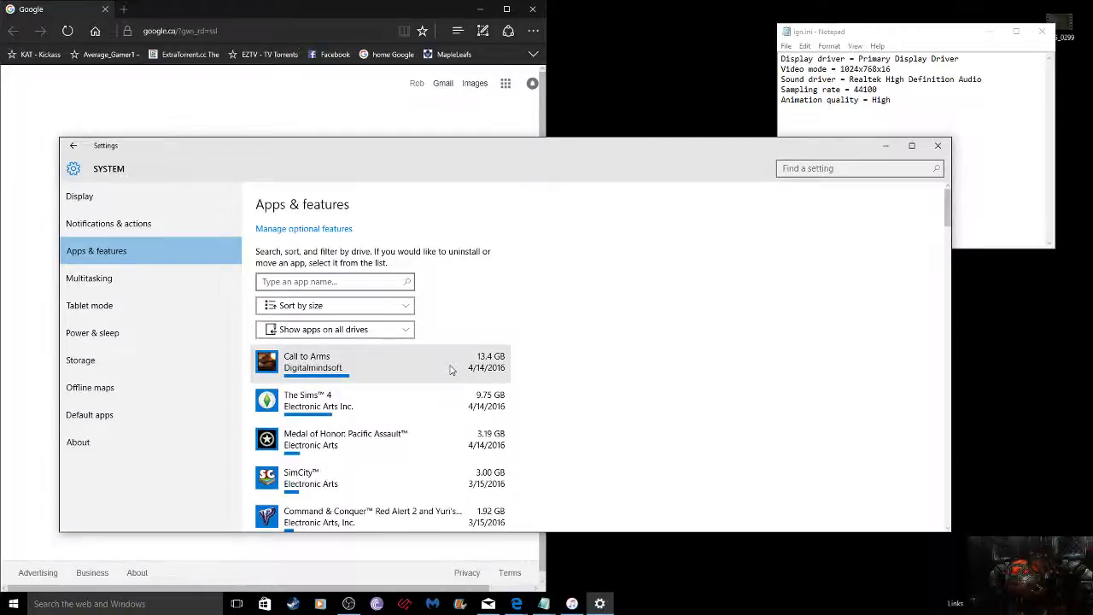
{"action": "scroll", "coordinate": [604, 388], "scroll_direction": "down", "scroll_amount": 3}
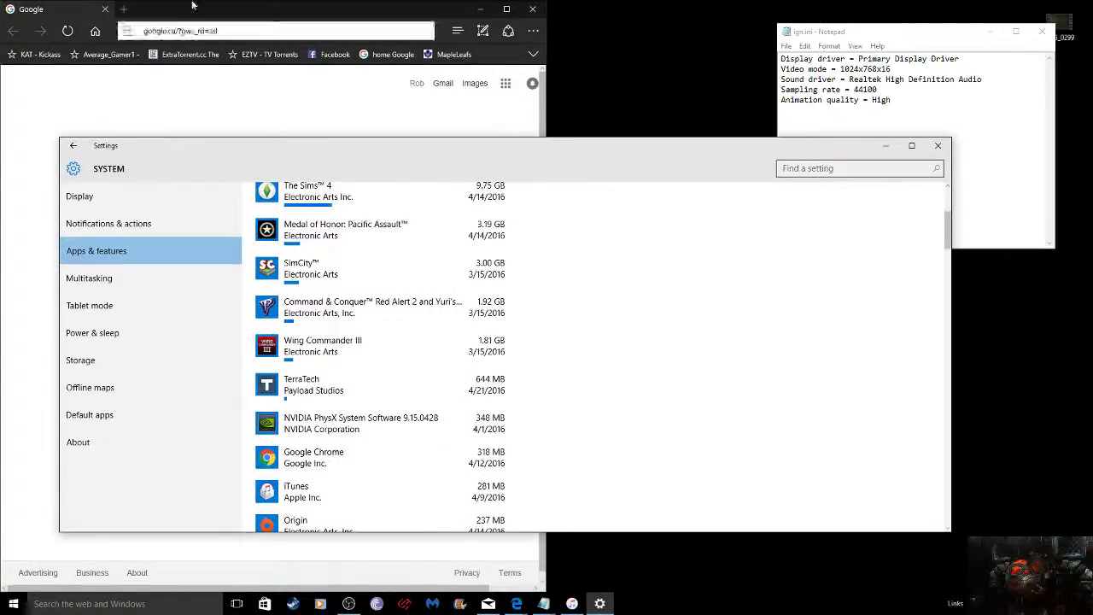
{"action": "double_click", "coordinate": [554, 145]}
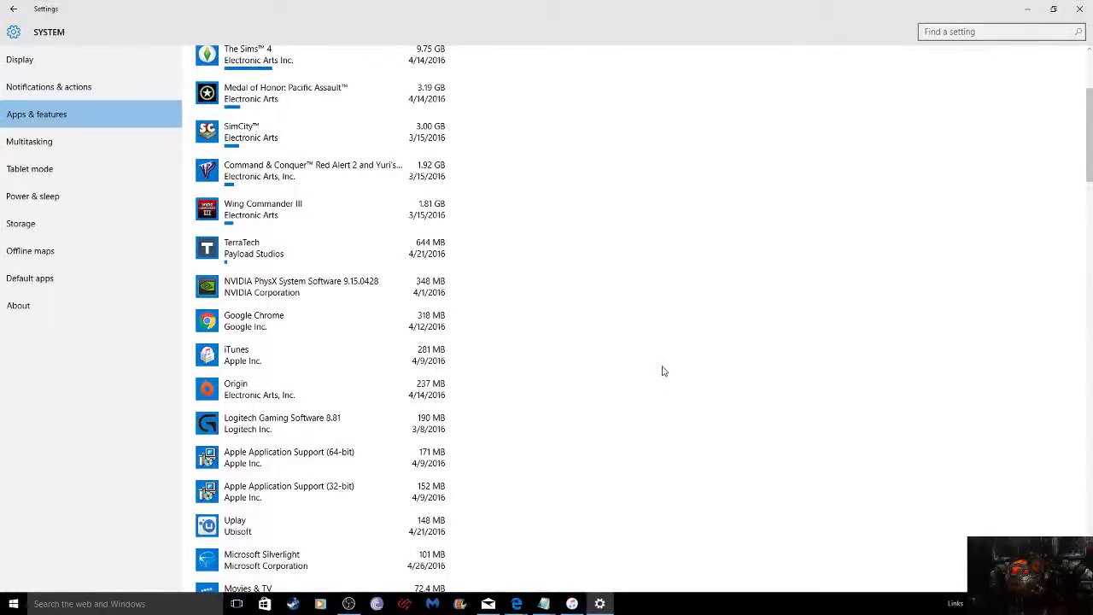
{"action": "scroll", "coordinate": [657, 368], "scroll_direction": "up", "scroll_amount": 3}
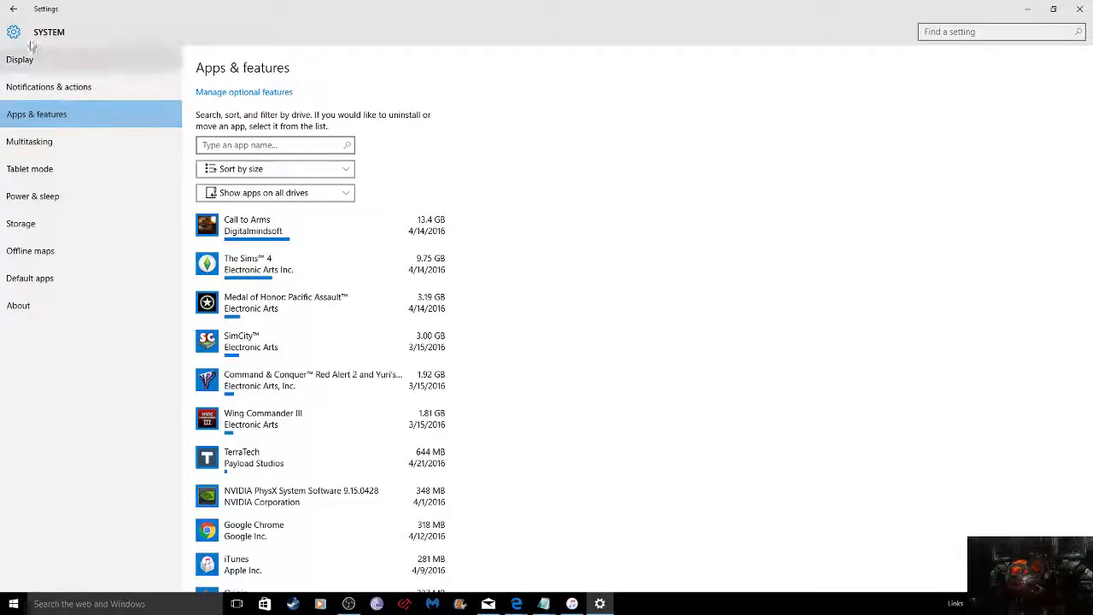
- Open the Privacy category from the Settings home page and view its General and Speech, inking, & typing pages
{"action": "left_click", "coordinate": [14, 8]}
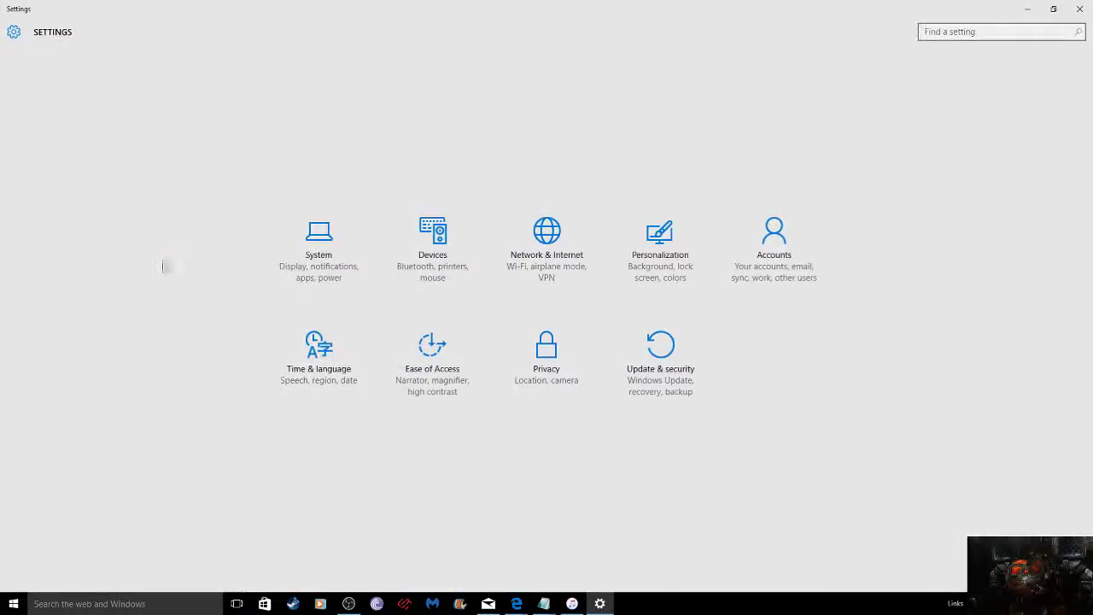
{"action": "left_click", "coordinate": [553, 349]}
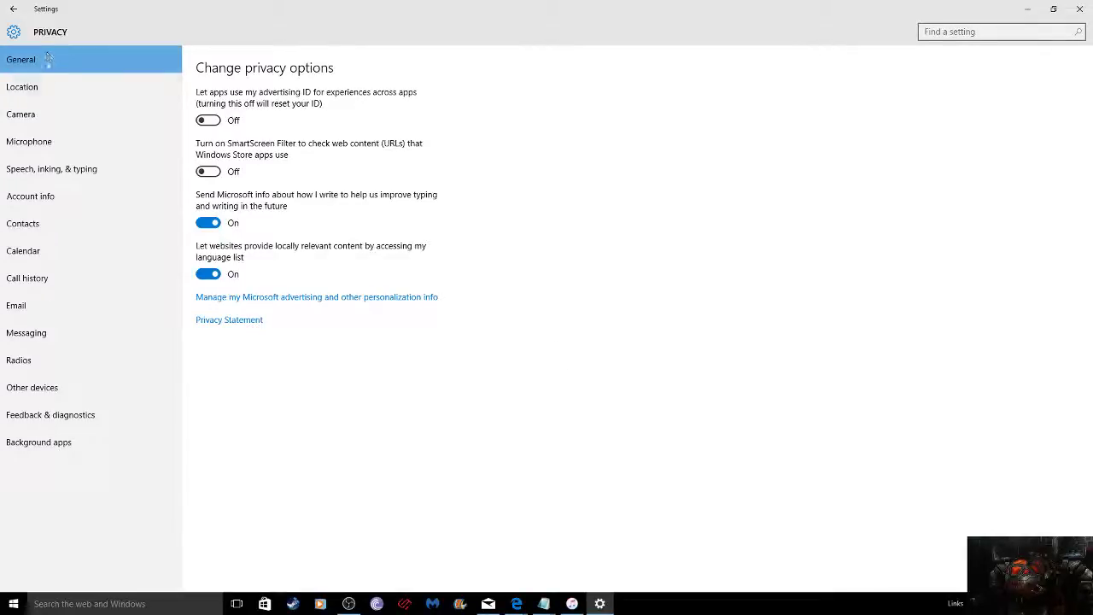
{"action": "left_click", "coordinate": [47, 171]}
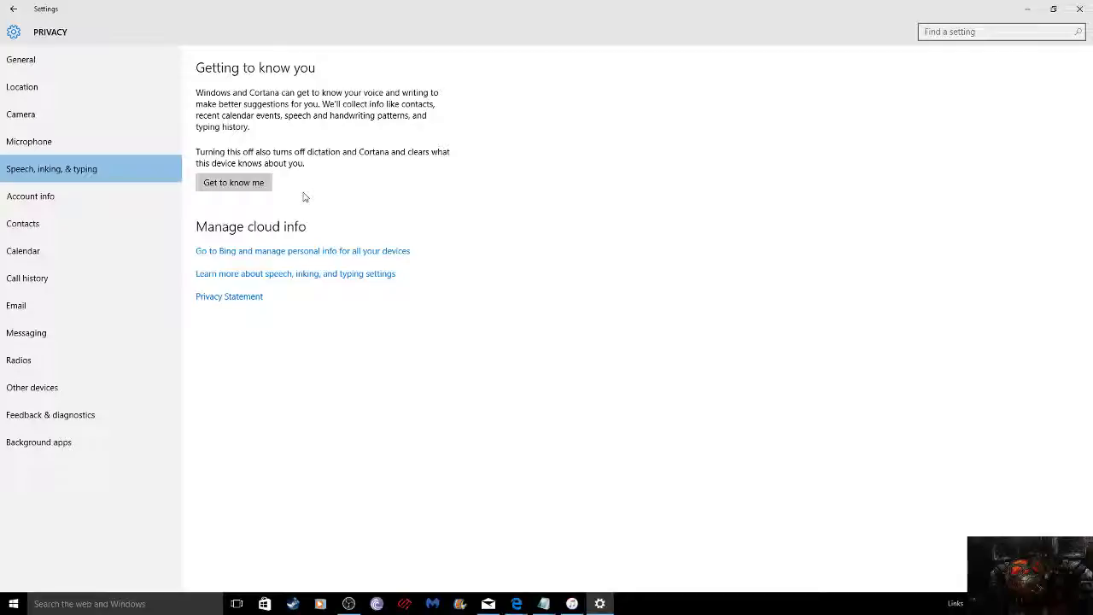
- Return to the System category's Power & sleep page and open the additional power settings
{"action": "left_click", "coordinate": [14, 8]}
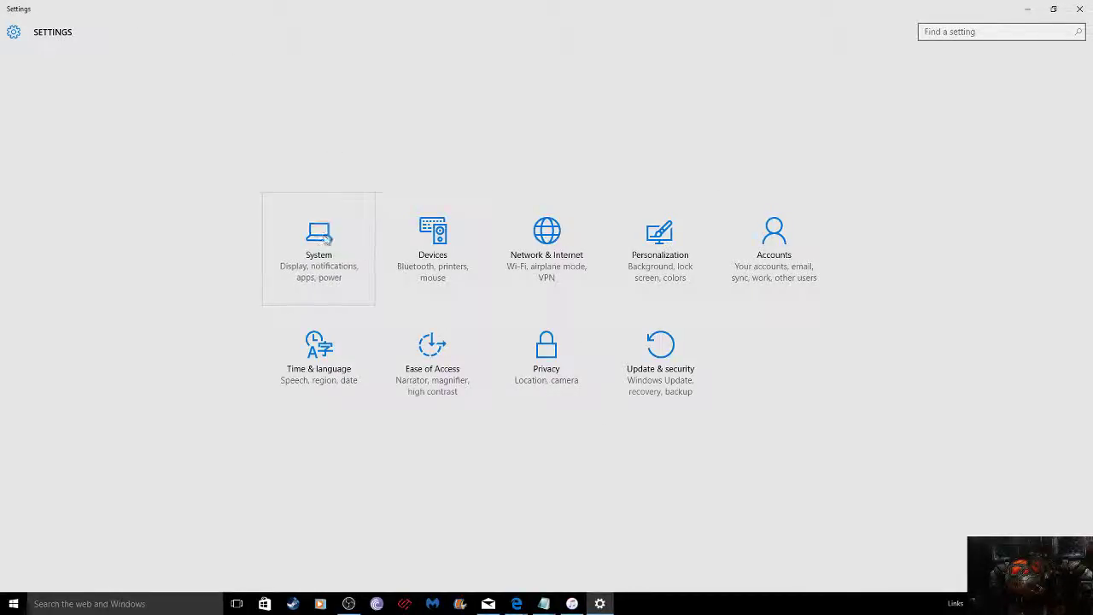
{"action": "left_click", "coordinate": [321, 239]}
{"action": "left_click", "coordinate": [41, 196]}
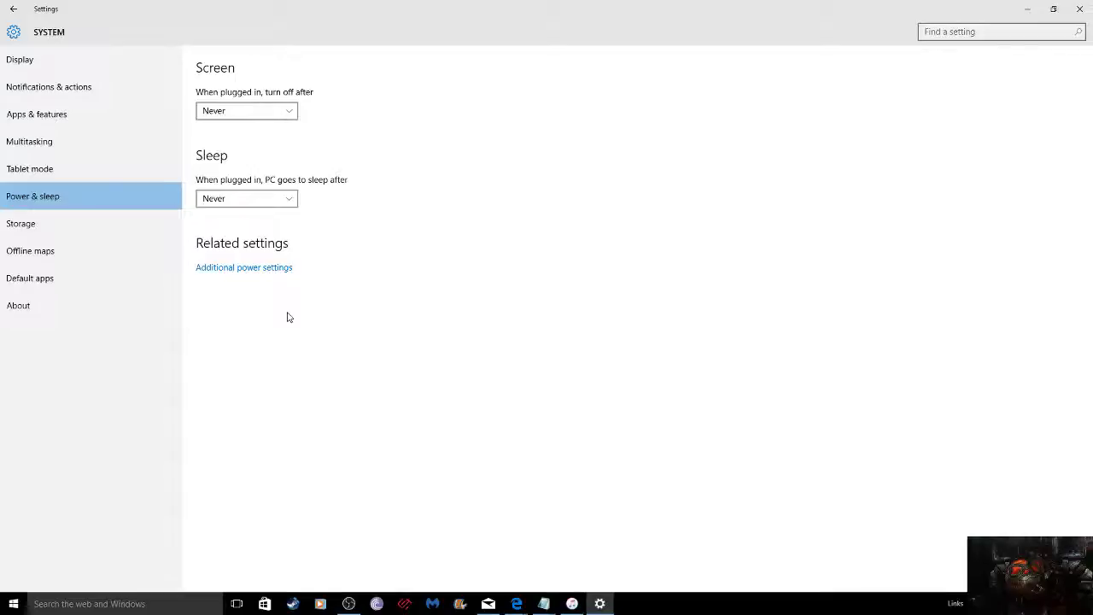
{"action": "left_click", "coordinate": [251, 268]}
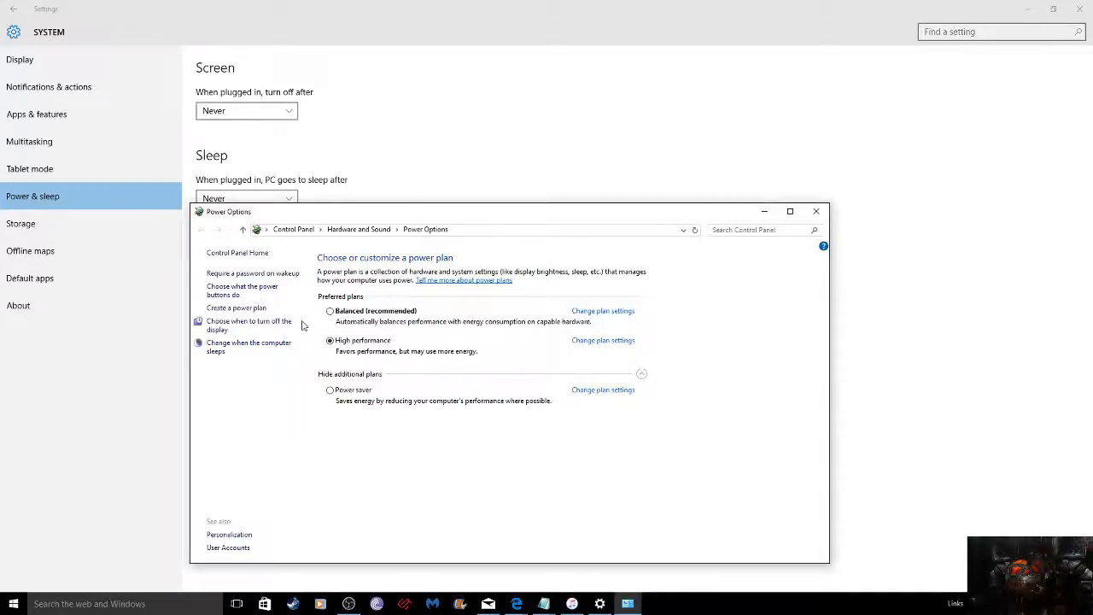
- Try creating a power plan based on High performance, cancel it and close the Power Options window
{"action": "left_click", "coordinate": [242, 308]}
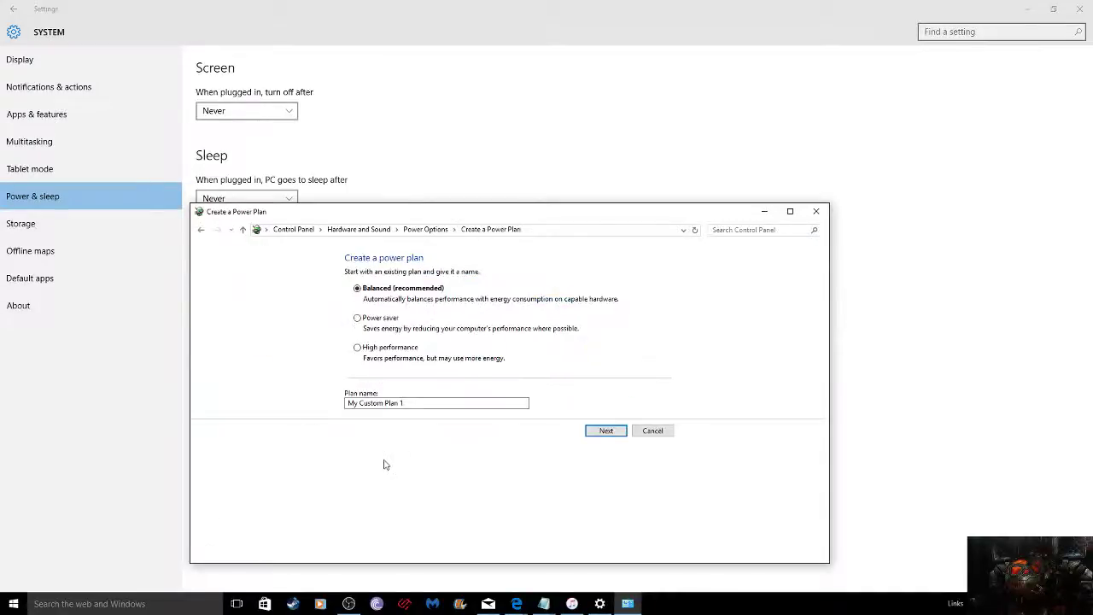
{"action": "left_click", "coordinate": [362, 347]}
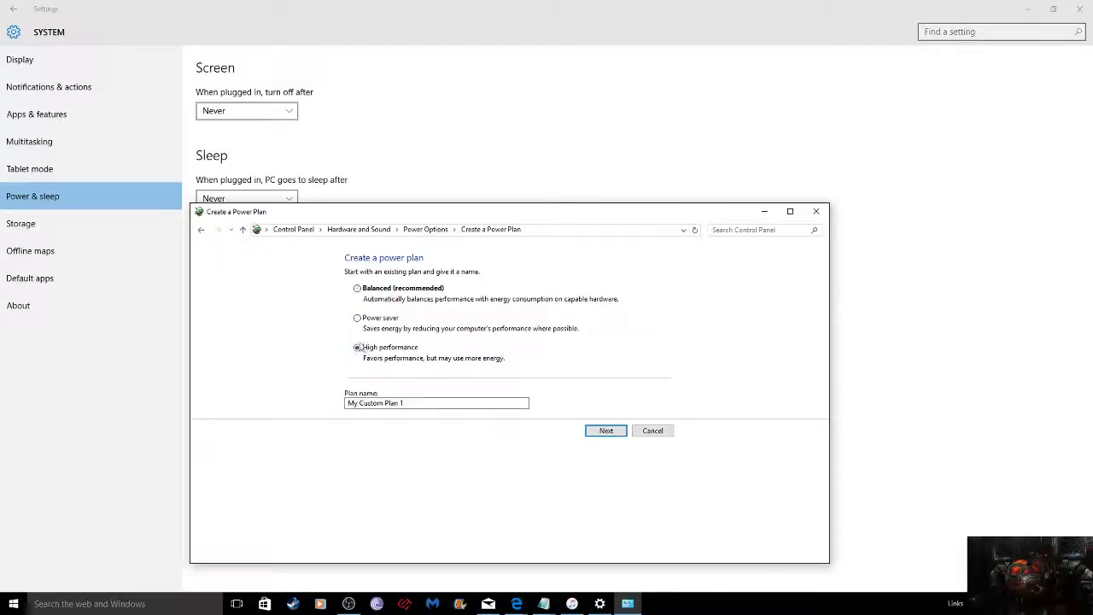
{"action": "left_click", "coordinate": [653, 432]}
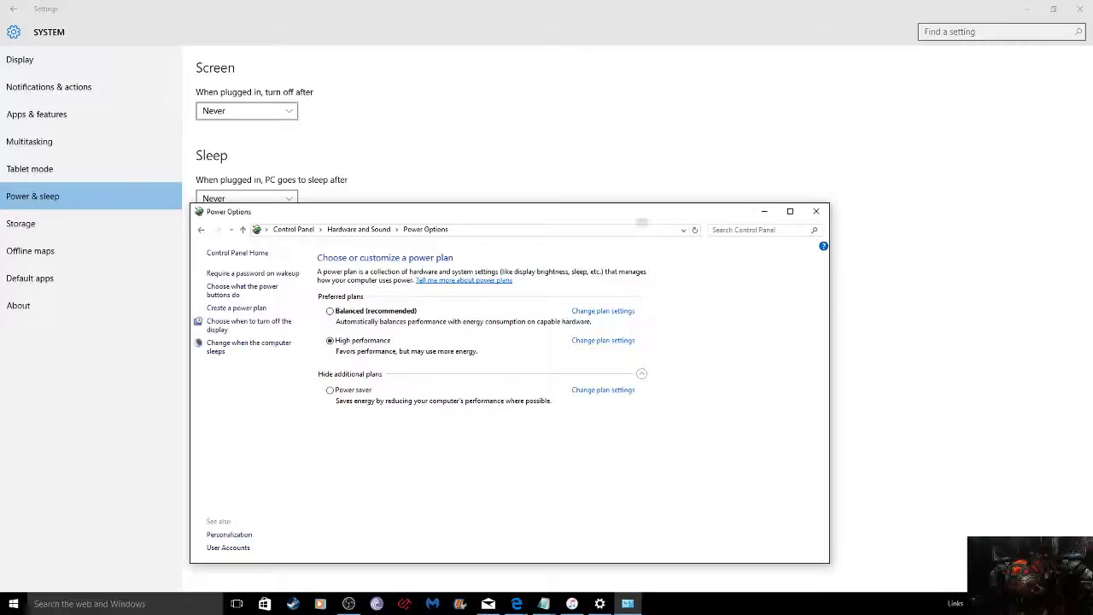
{"action": "left_click", "coordinate": [817, 212]}
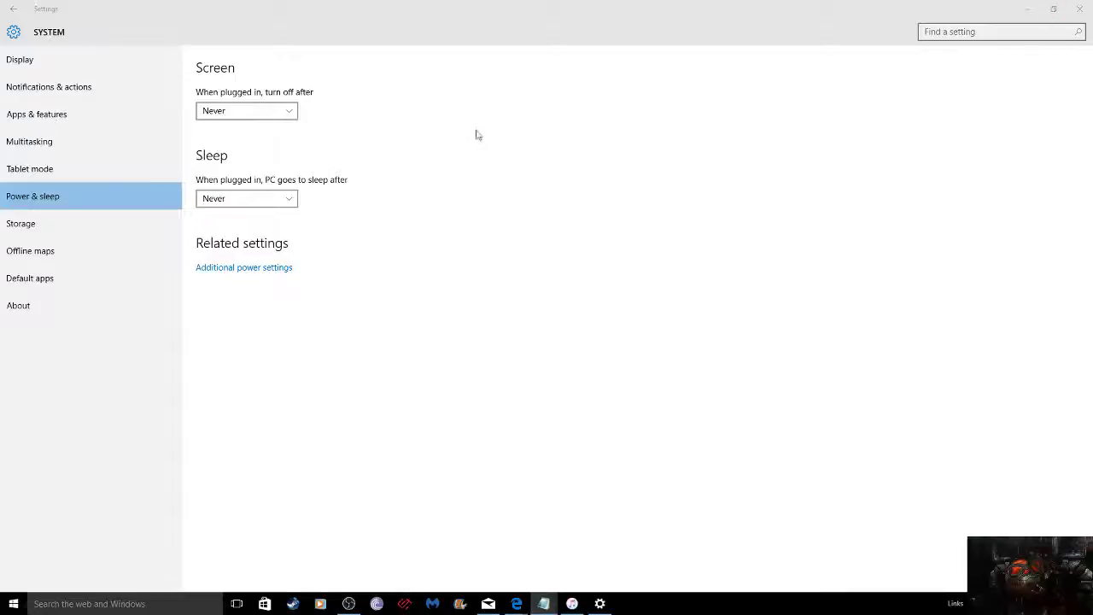
- Open the Network & Internet category and view the Wi-Fi page's advanced options and its Manage Wi-Fi settings page
{"action": "left_click", "coordinate": [13, 9]}
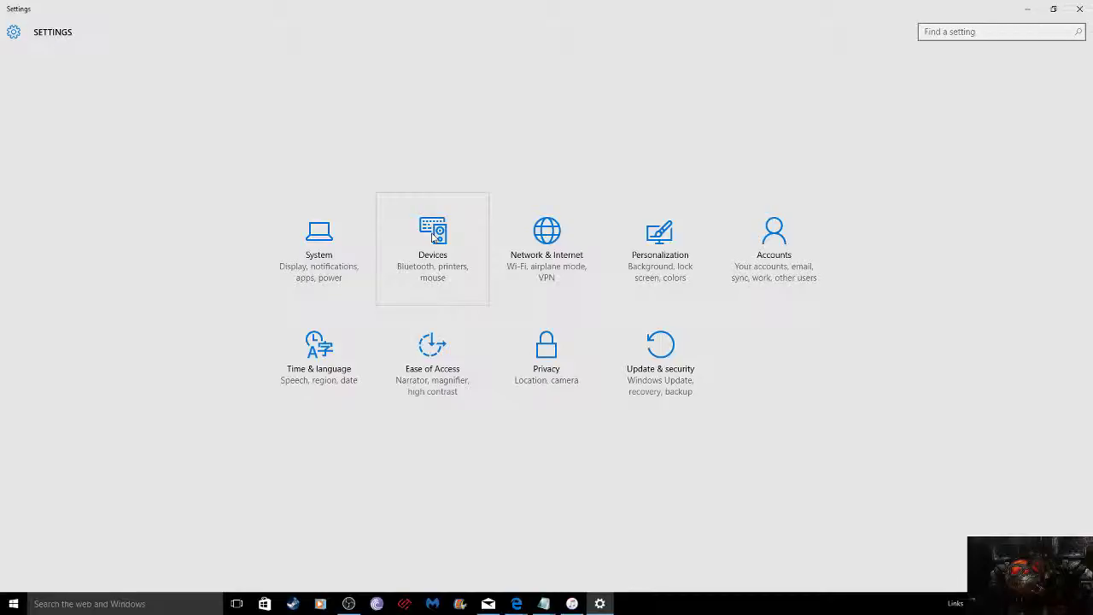
{"action": "left_click", "coordinate": [538, 239]}
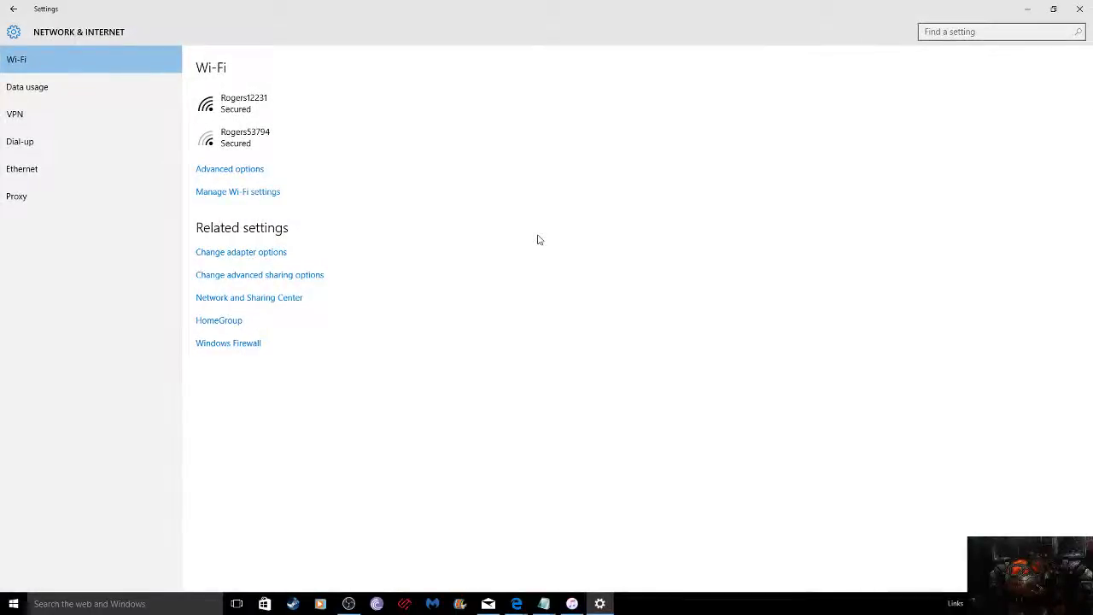
{"action": "left_click", "coordinate": [249, 205]}
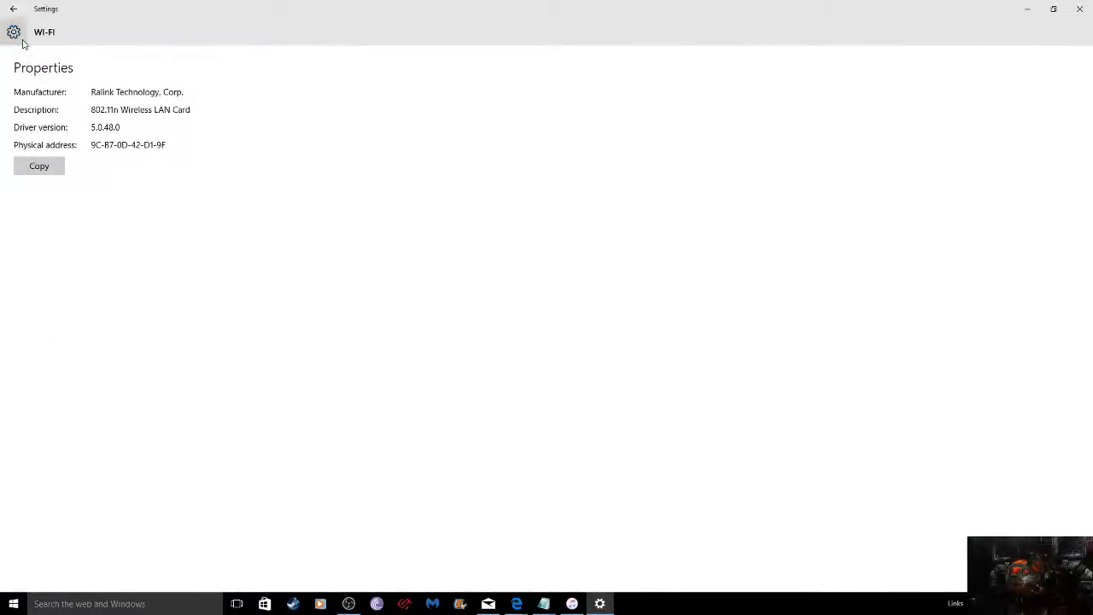
{"action": "left_click", "coordinate": [13, 8]}
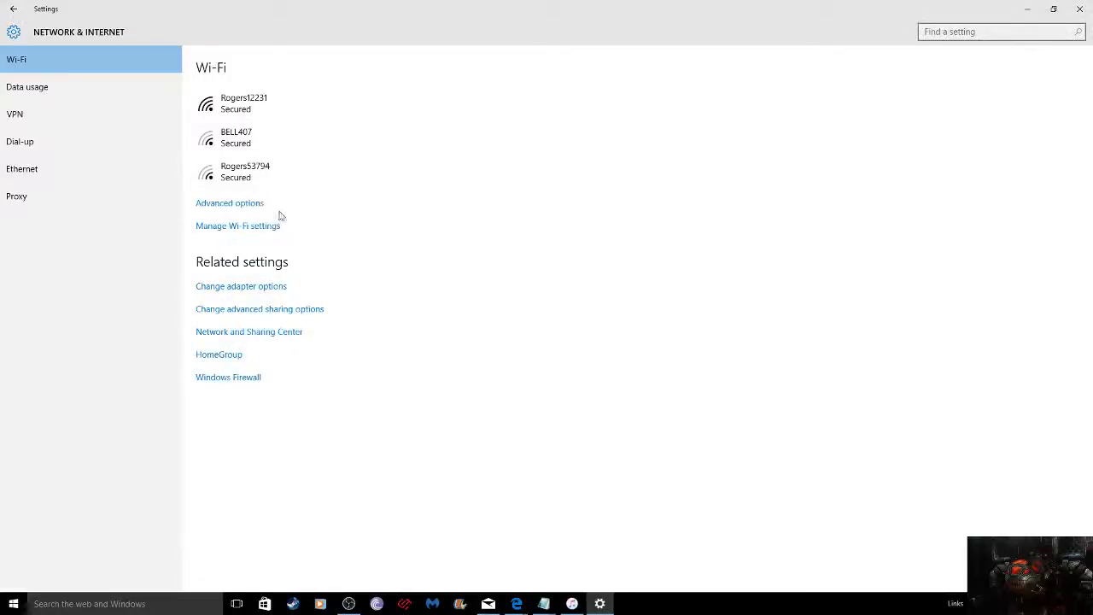
{"action": "left_click", "coordinate": [232, 225]}
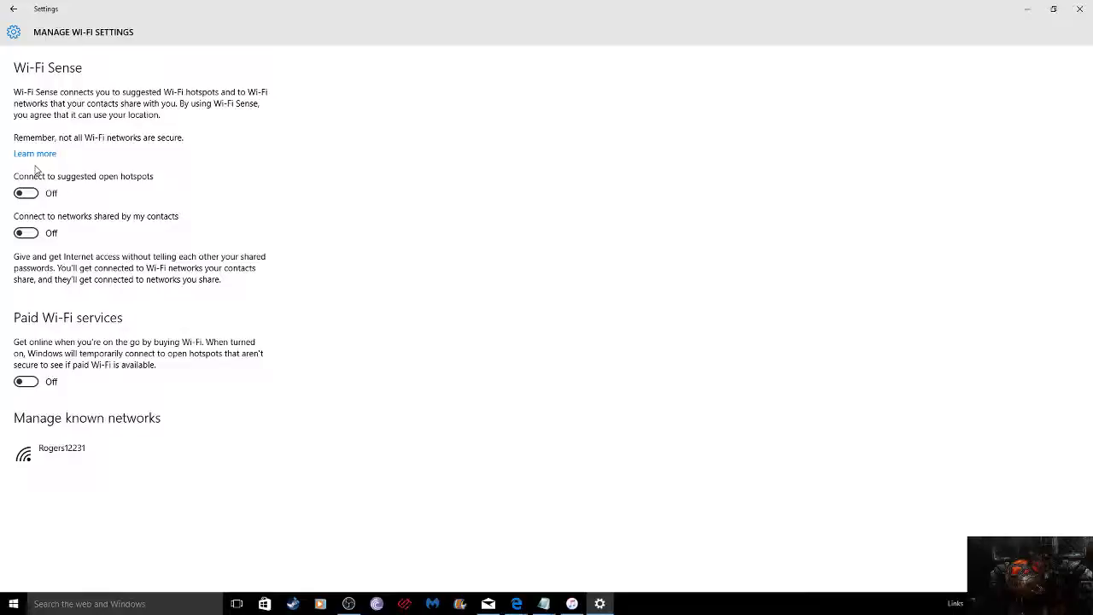
{"action": "left_click", "coordinate": [14, 8]}
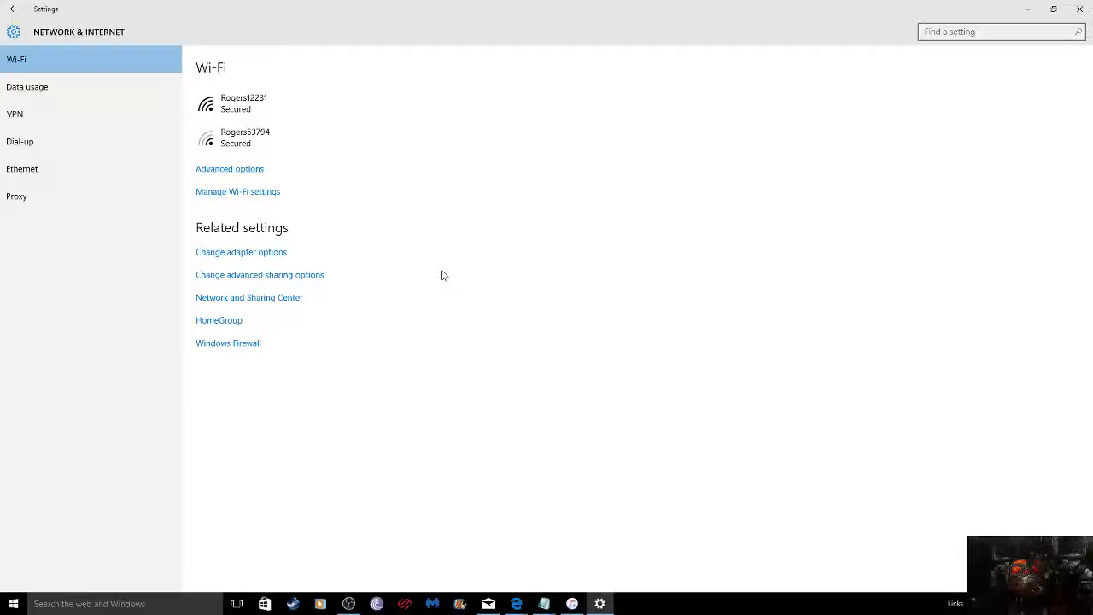
- Show the data usage overview, review the per-app usage details and return to the overview
{"action": "left_click", "coordinate": [21, 90]}
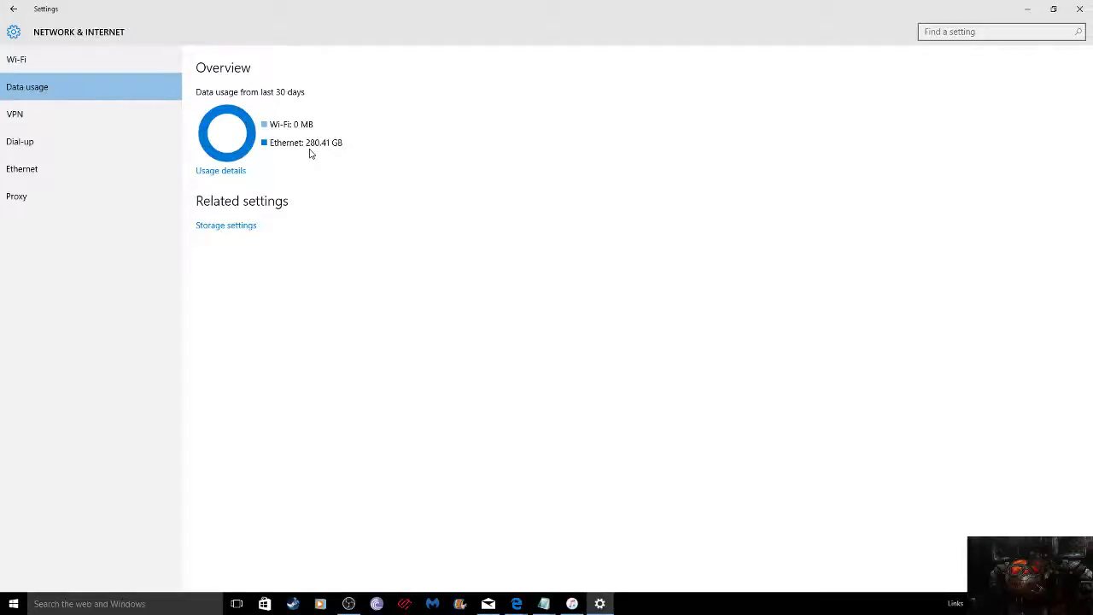
{"action": "left_click", "coordinate": [239, 171]}
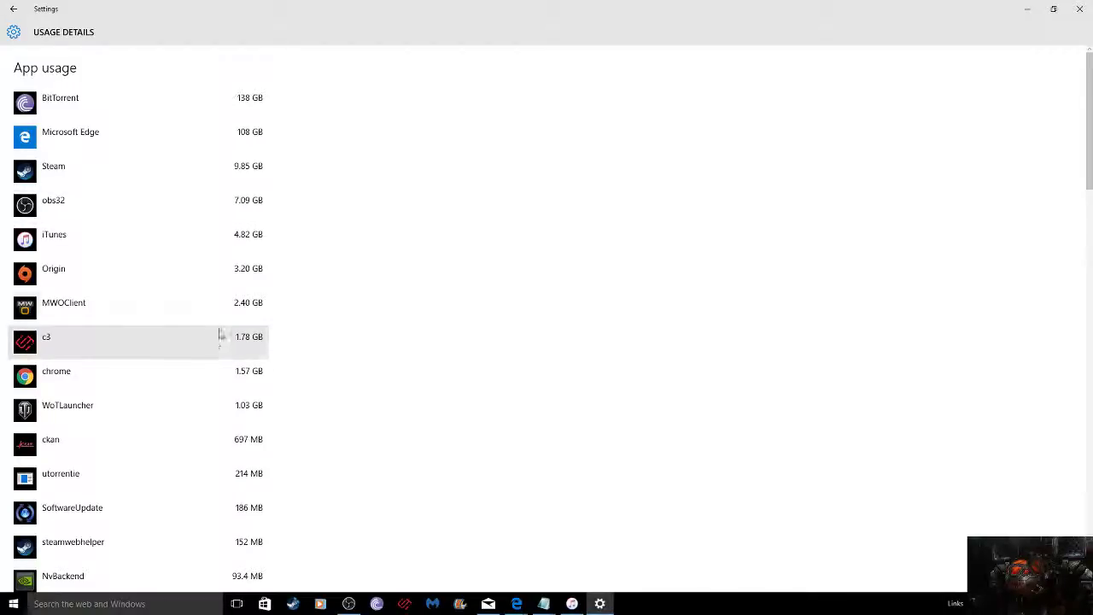
{"action": "scroll", "coordinate": [216, 310], "scroll_direction": "down", "scroll_amount": 15}
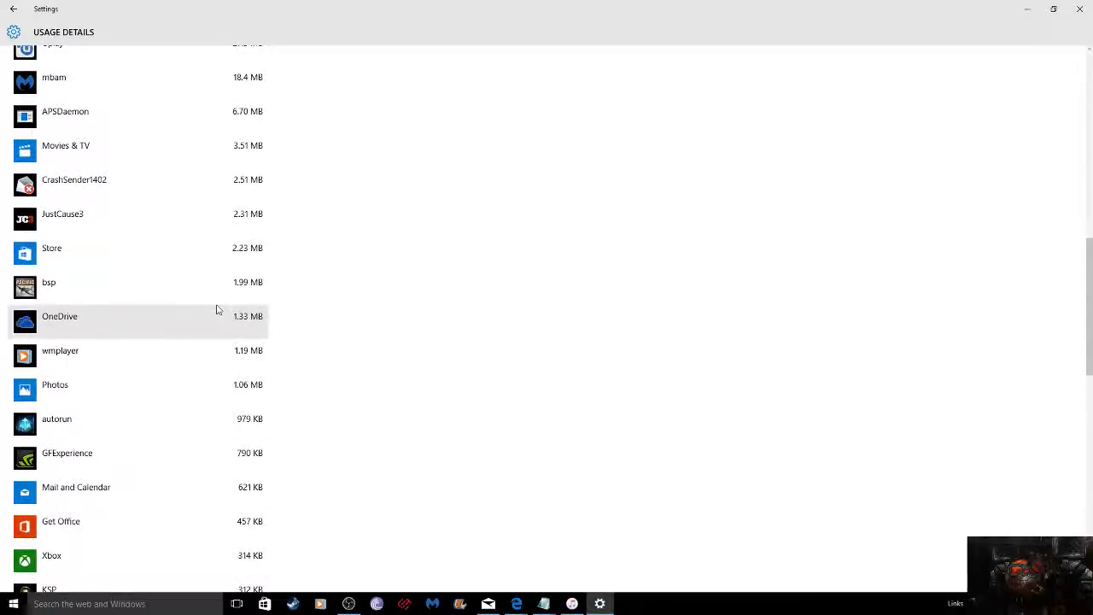
{"action": "scroll", "coordinate": [146, 200], "scroll_direction": "down", "scroll_amount": 4}
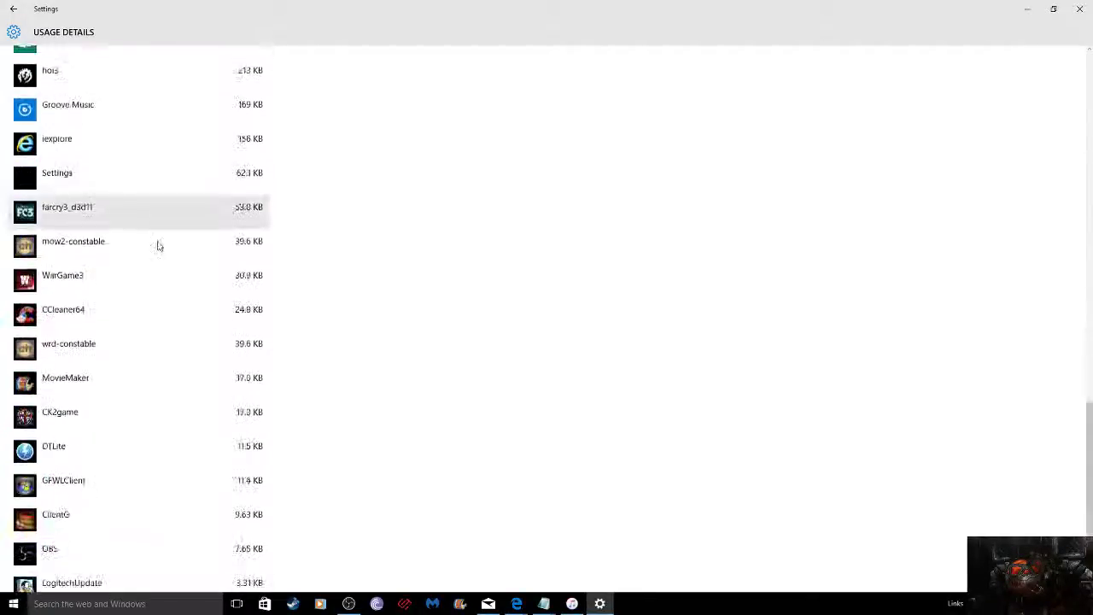
{"action": "scroll", "coordinate": [161, 256], "scroll_direction": "down", "scroll_amount": 6}
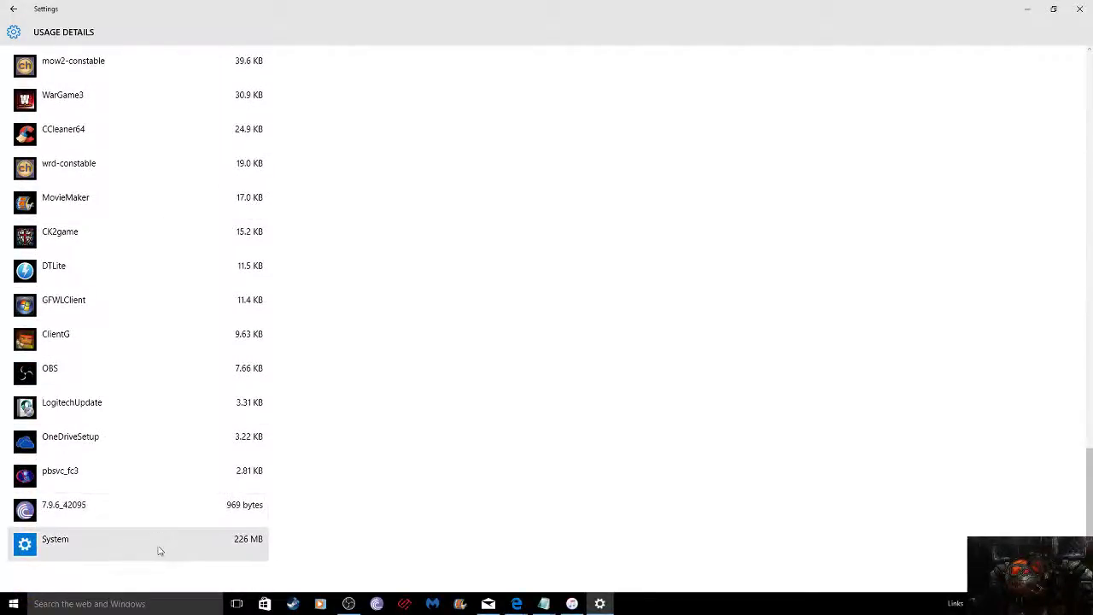
{"action": "left_click", "coordinate": [14, 8]}
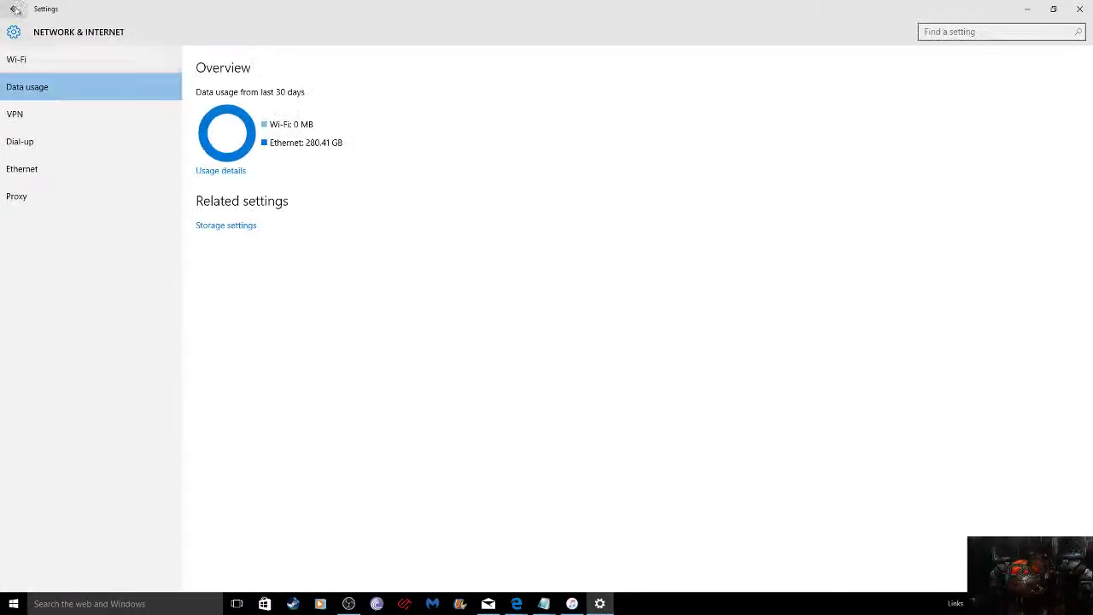
- Open the storage settings from the data usage page and examine the storage usage categories of This PC (C:)
{"action": "left_click", "coordinate": [221, 229]}
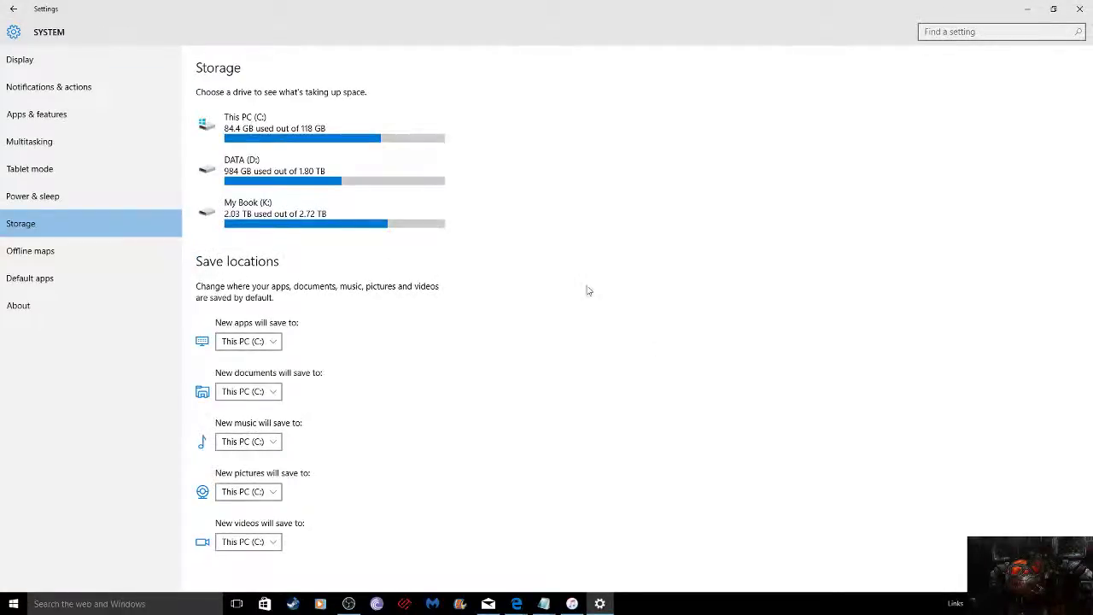
{"action": "left_click", "coordinate": [342, 128]}
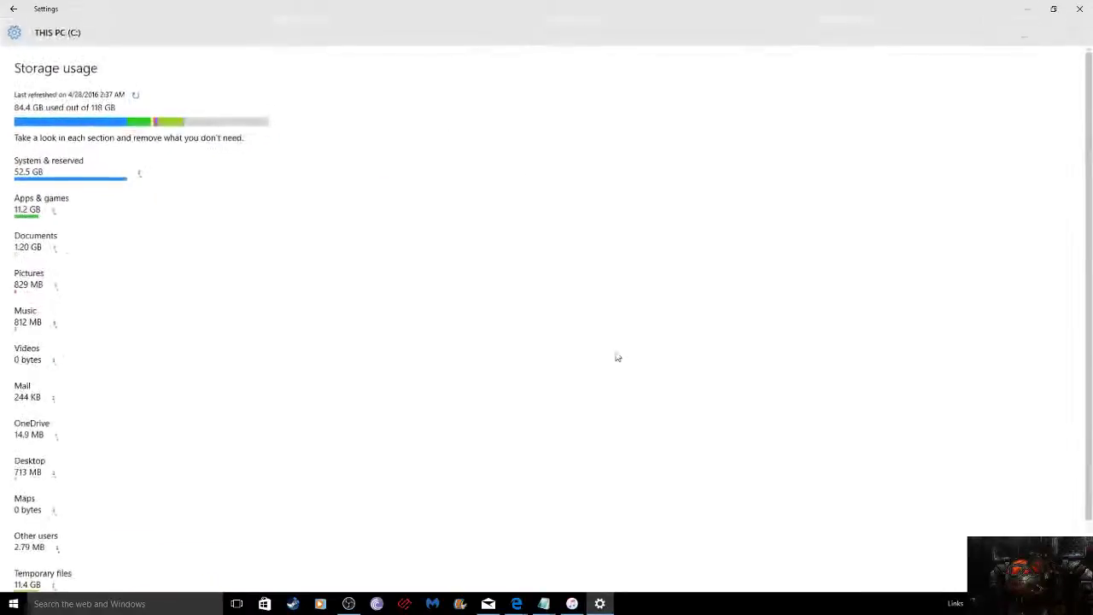
{"action": "left_click", "coordinate": [14, 9]}
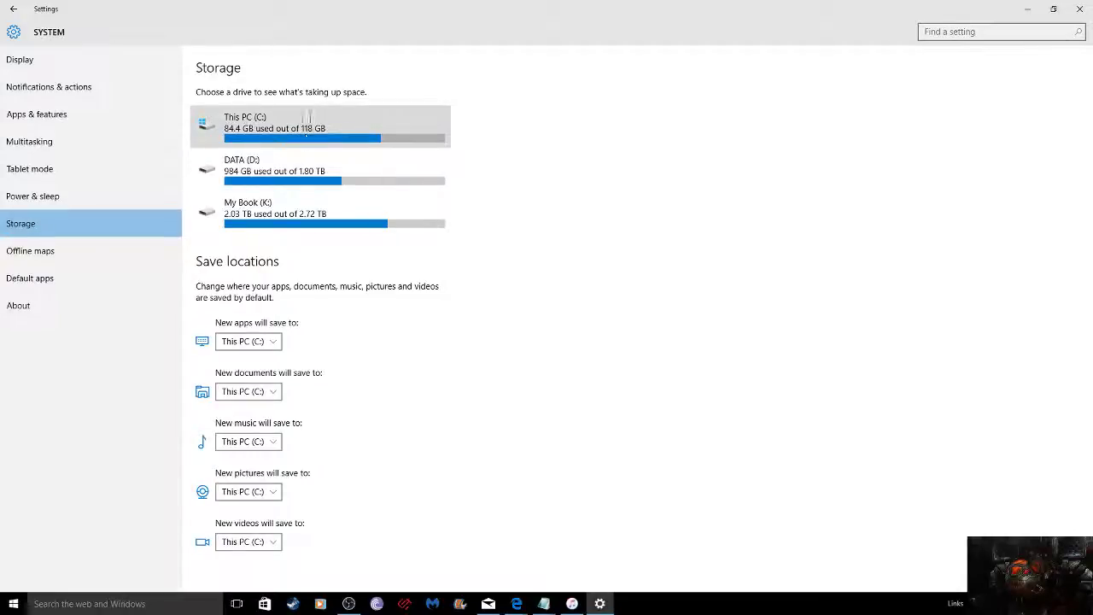
{"action": "left_click", "coordinate": [308, 129]}
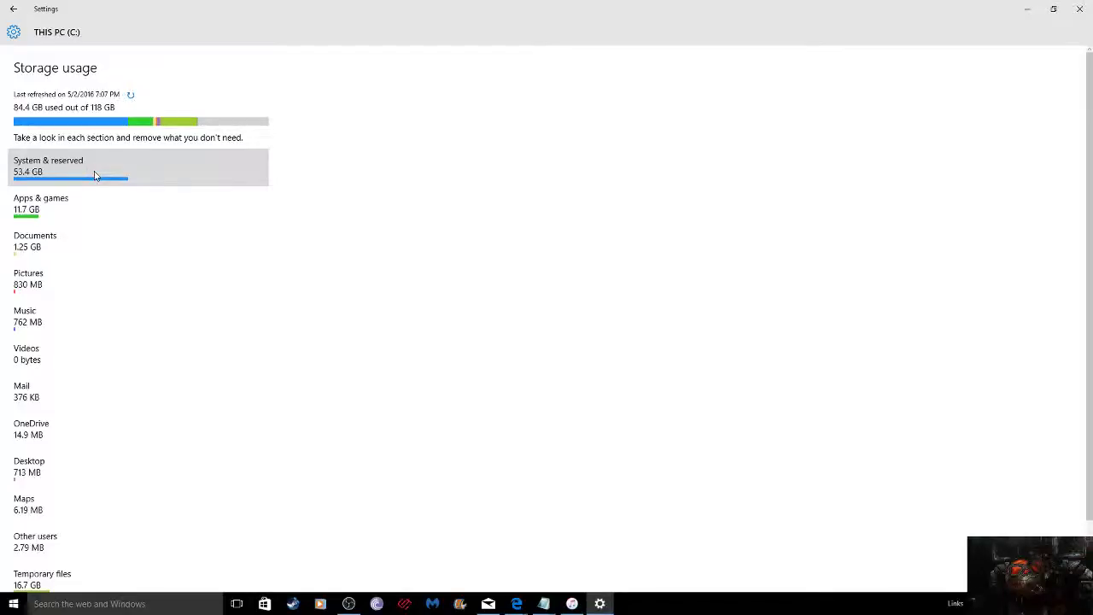
{"action": "left_click", "coordinate": [50, 216]}
{"action": "scroll", "coordinate": [94, 224], "scroll_direction": "down", "scroll_amount": 2}
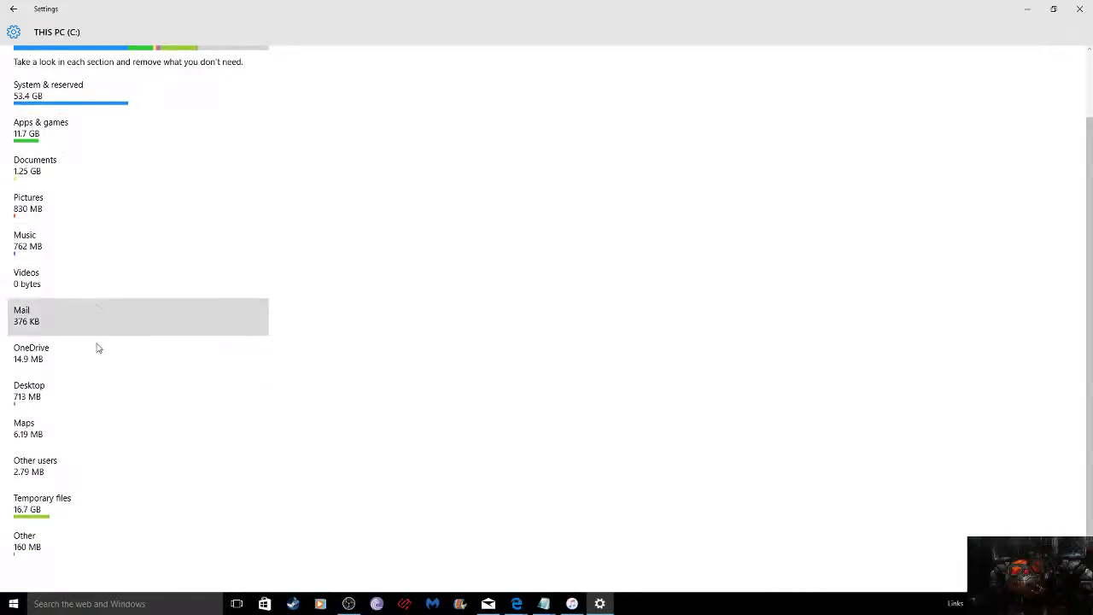
{"action": "scroll", "coordinate": [73, 503], "scroll_direction": "up", "scroll_amount": 2}
{"action": "scroll", "coordinate": [61, 522], "scroll_direction": "down", "scroll_amount": 2}
- View the temporary files section of the C: drive, including the previous Windows version, and return to the storage usage page
{"action": "left_click", "coordinate": [66, 511]}
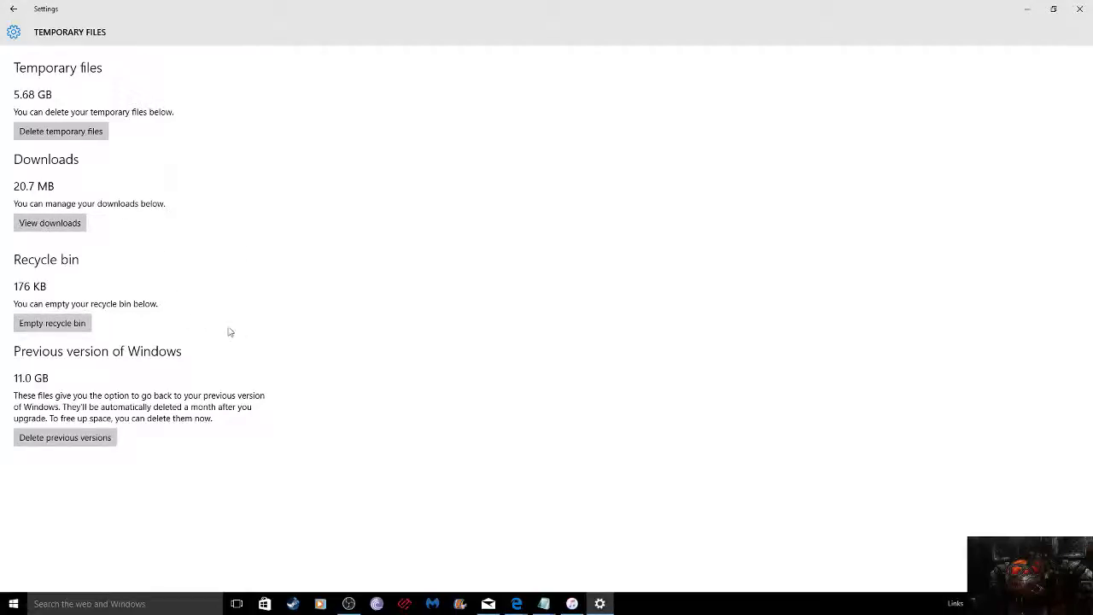
{"action": "left_click", "coordinate": [57, 438]}
{"action": "left_click", "coordinate": [13, 10]}
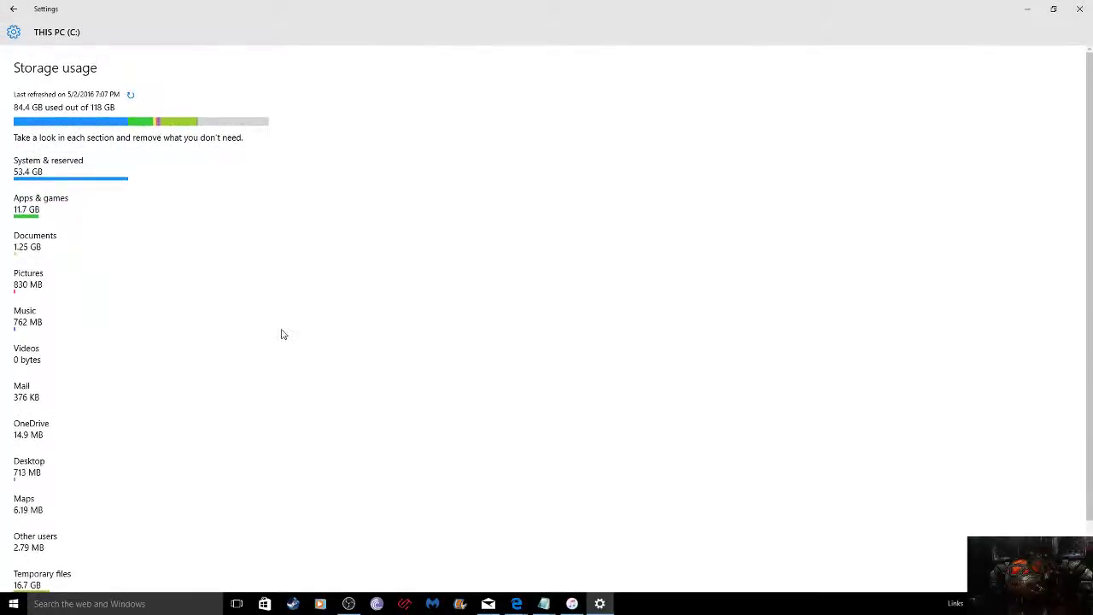
- Refresh the storage usage of This PC (C:) and view the usage pages of DATA (D:) and My Book (K:)
{"action": "left_click", "coordinate": [130, 95]}
{"action": "left_click", "coordinate": [13, 8]}
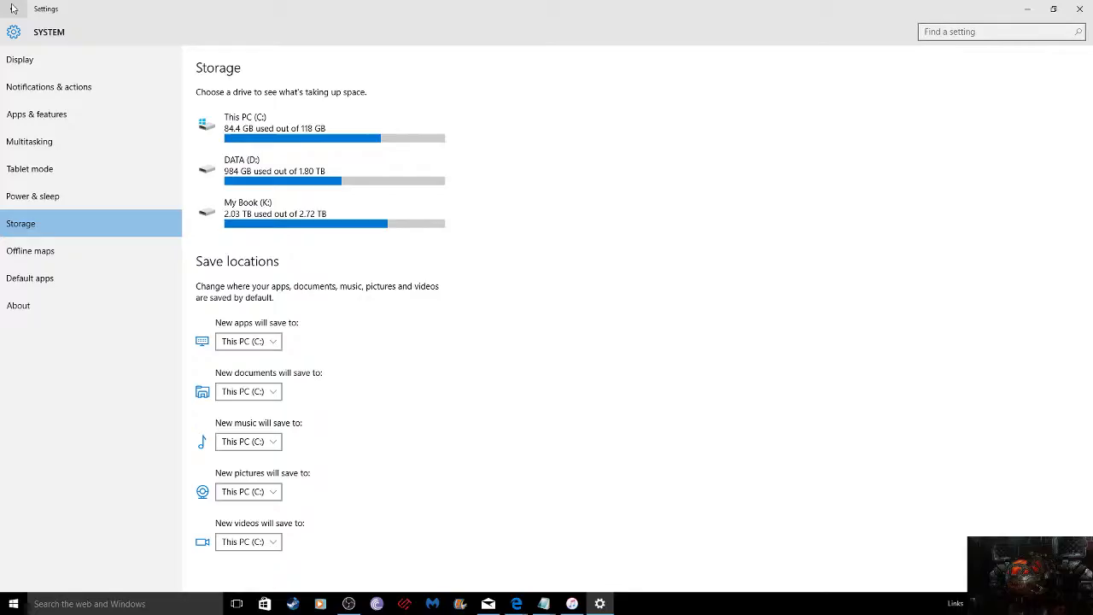
{"action": "left_click", "coordinate": [265, 181]}
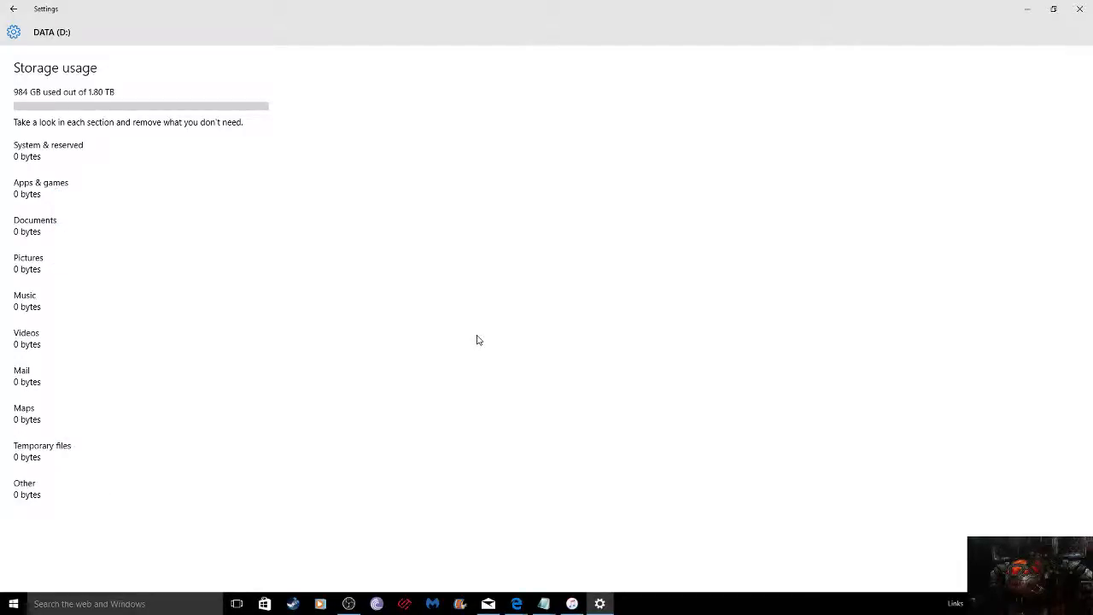
{"action": "left_click", "coordinate": [14, 8]}
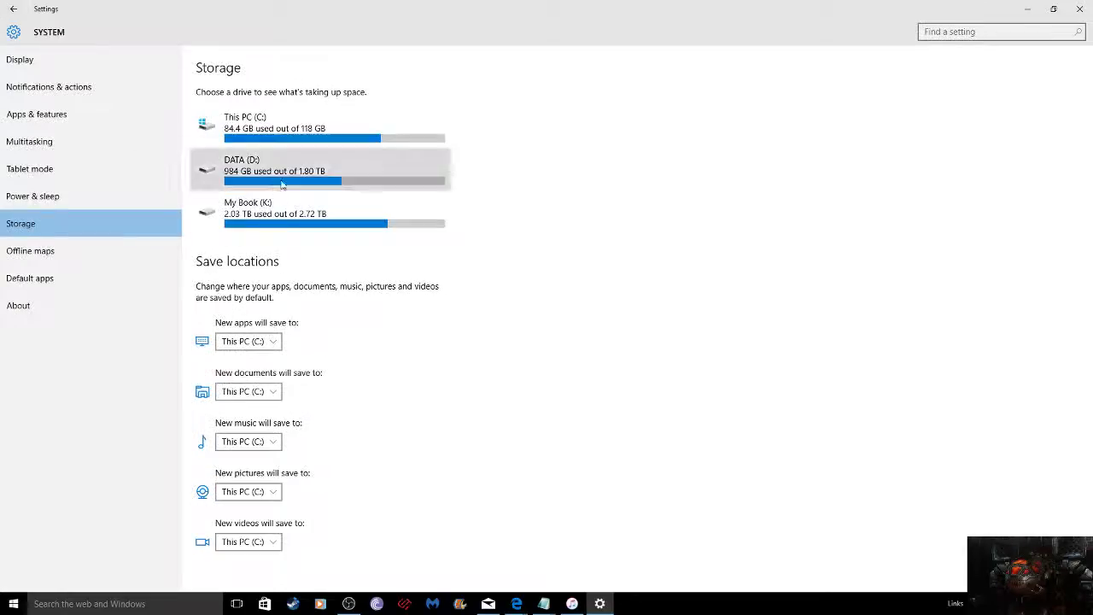
{"action": "left_click", "coordinate": [295, 214]}
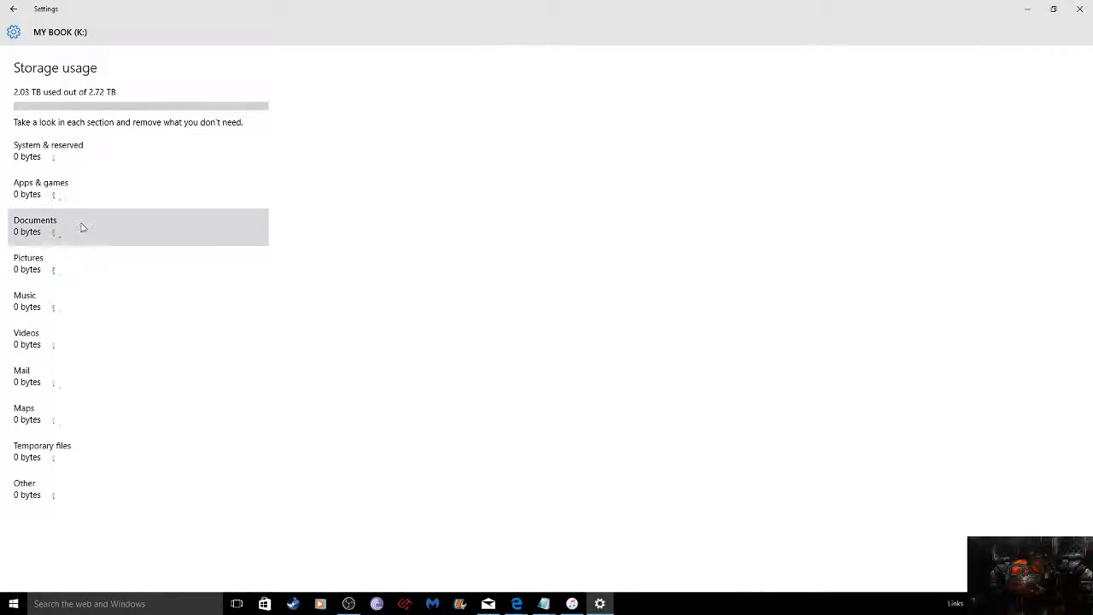
{"action": "left_click", "coordinate": [13, 9]}
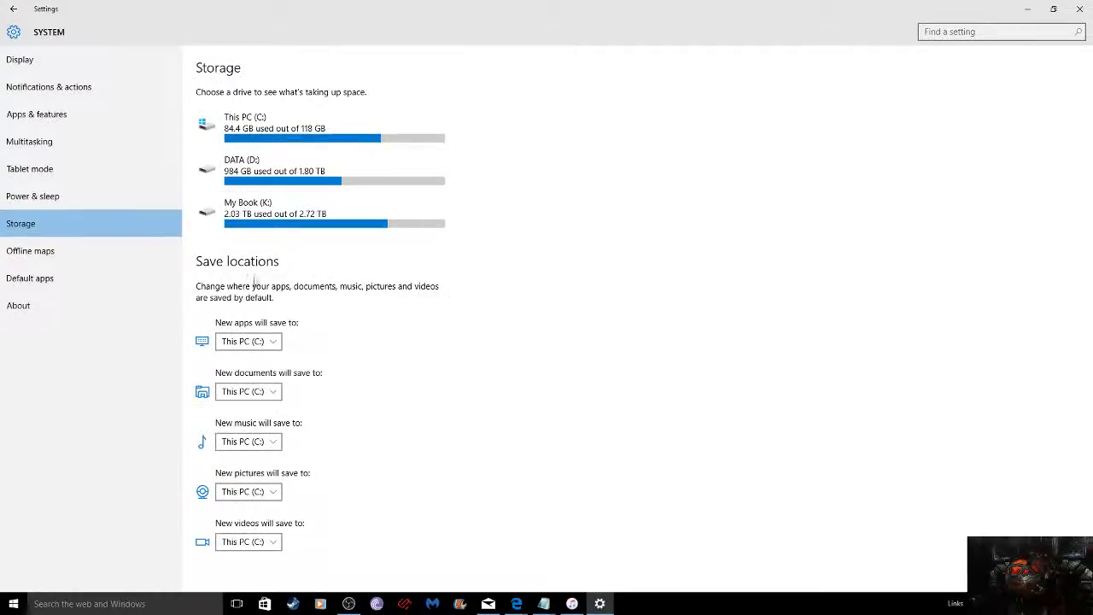
- Review the save location choices for new apps, documents, music, pictures and videos, choosing DATA (D:) for documents without applying it
{"action": "left_click", "coordinate": [252, 341]}
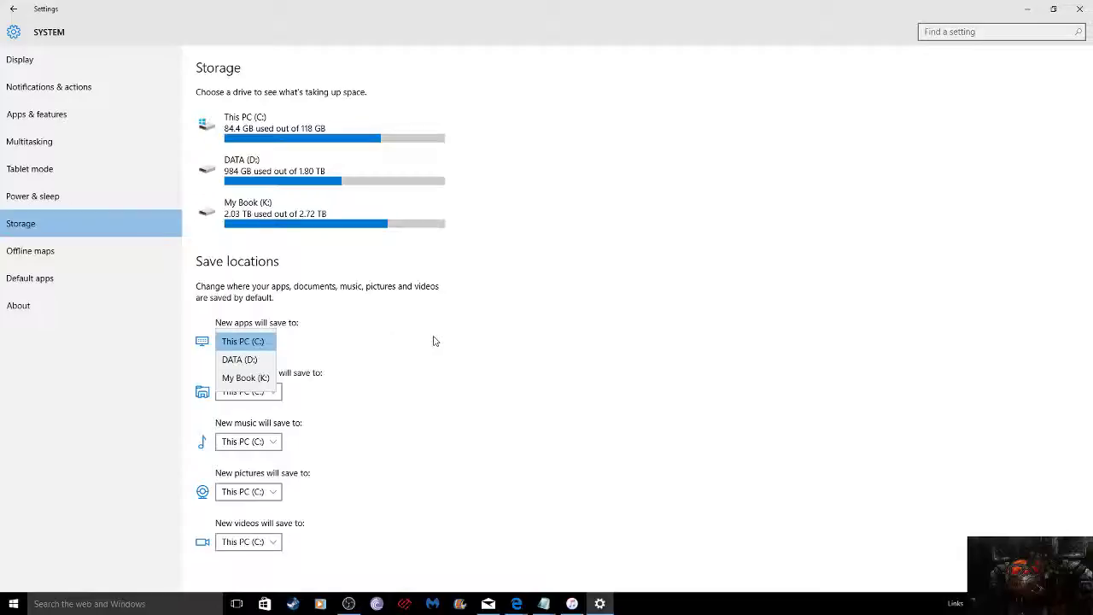
{"action": "left_click", "coordinate": [433, 341]}
{"action": "left_click", "coordinate": [273, 391]}
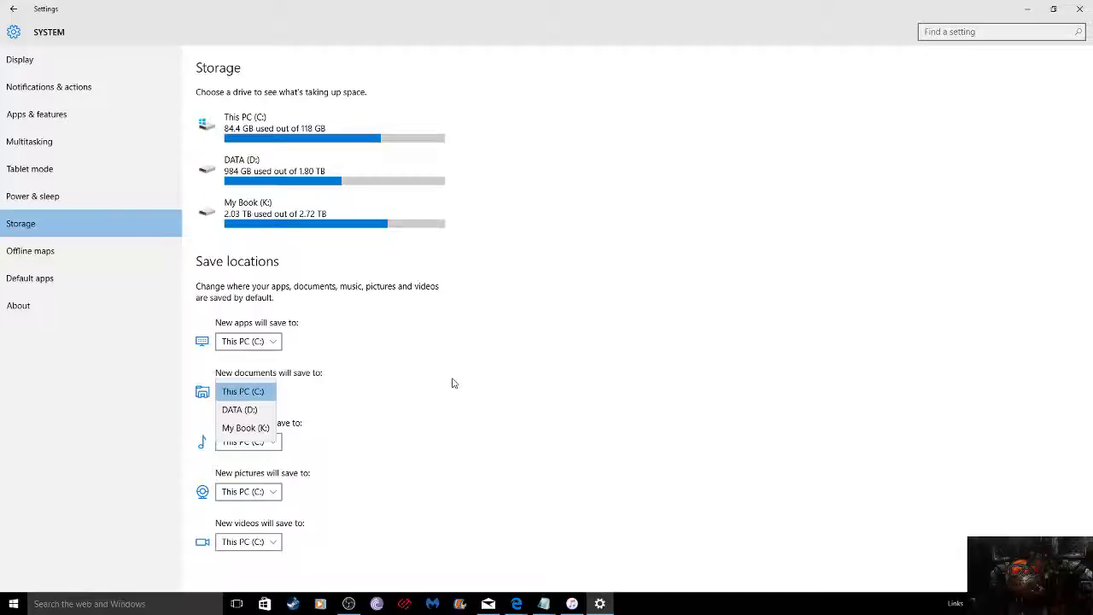
{"action": "left_click", "coordinate": [239, 409]}
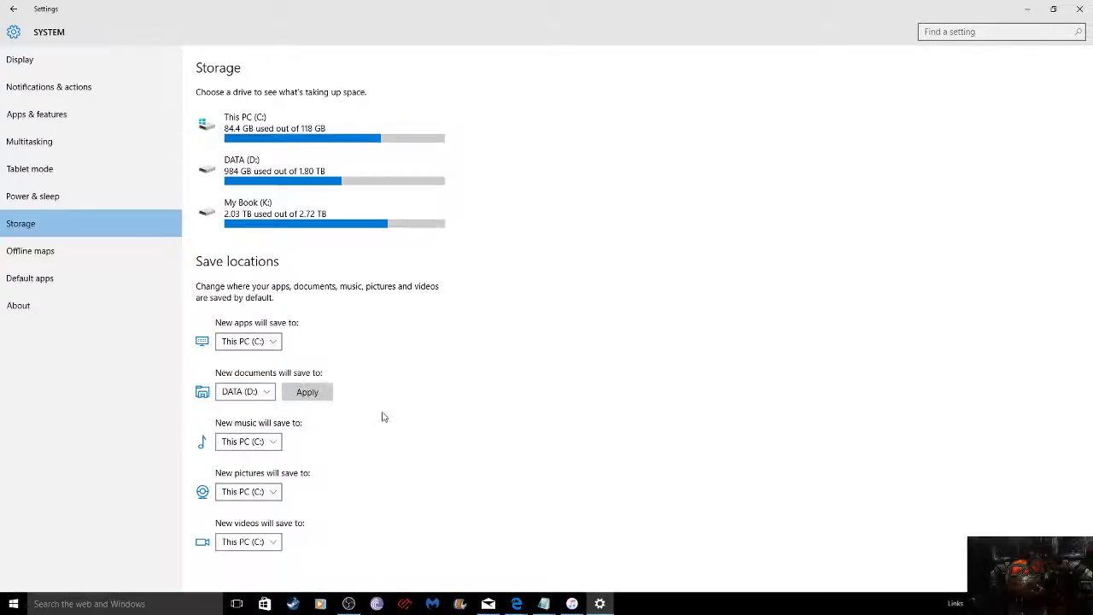
{"action": "left_click", "coordinate": [271, 440]}
{"action": "left_click", "coordinate": [453, 464]}
{"action": "left_click", "coordinate": [272, 492]}
{"action": "left_click", "coordinate": [349, 503]}
{"action": "left_click", "coordinate": [265, 541]}
{"action": "left_click", "coordinate": [390, 520]}
- View the tablet mode settings and the default app choices for email and maps
{"action": "left_click", "coordinate": [40, 173]}
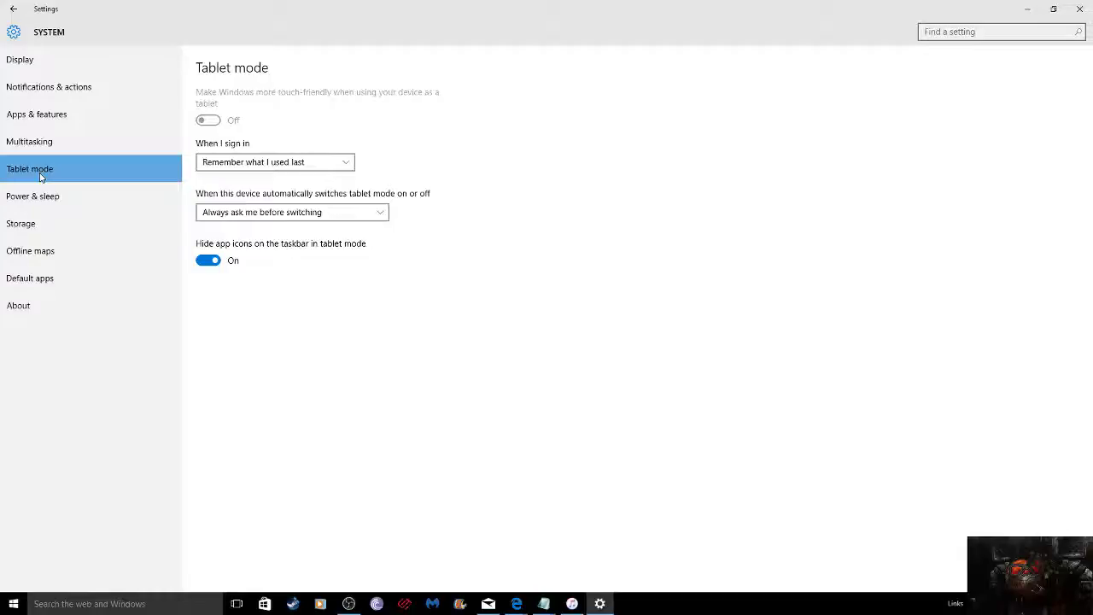
{"action": "left_click", "coordinate": [63, 284]}
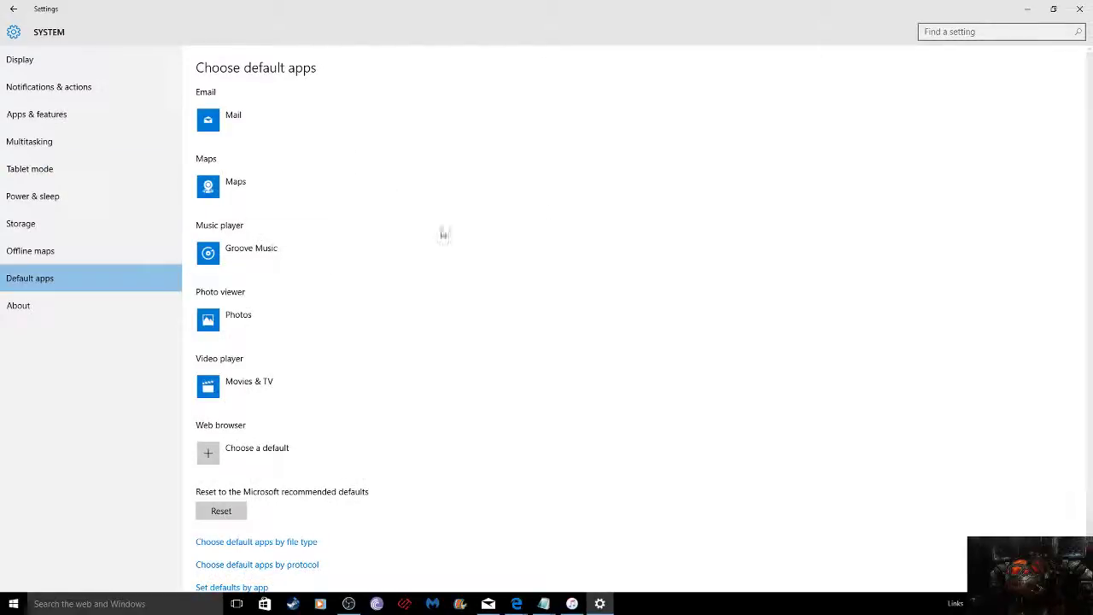
{"action": "left_click", "coordinate": [236, 120]}
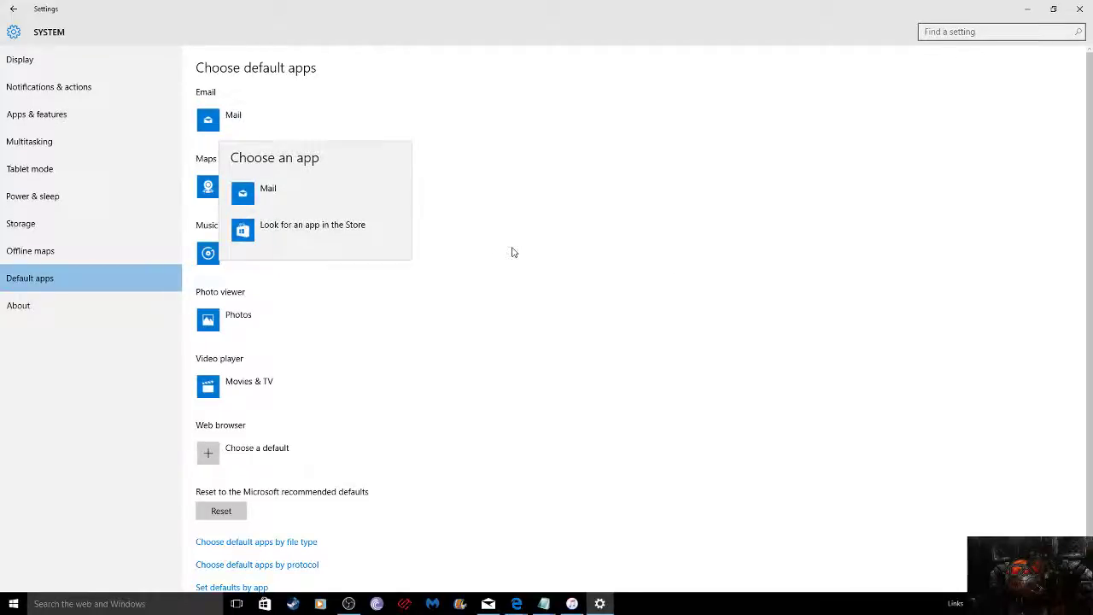
{"action": "left_click", "coordinate": [236, 186]}
{"action": "left_click", "coordinate": [237, 187]}
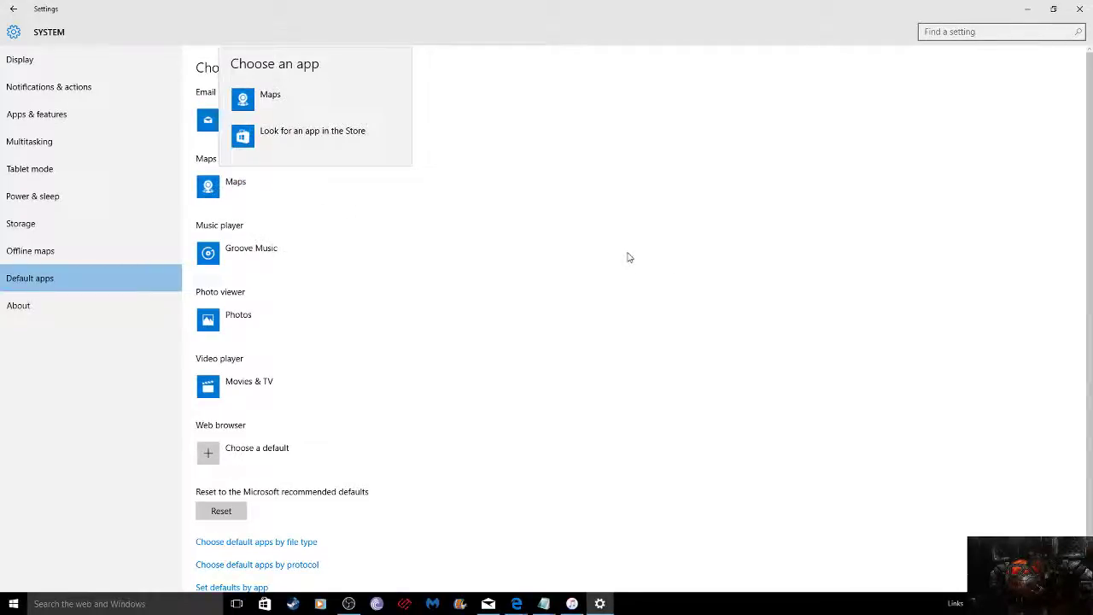
{"action": "left_click", "coordinate": [626, 253]}
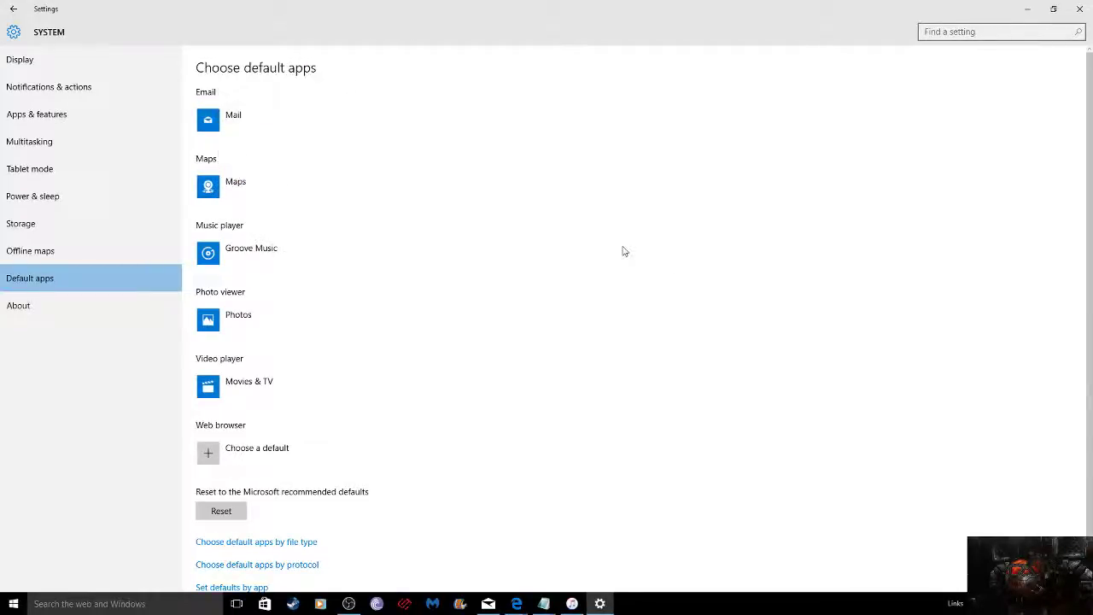
- Review the default app choices for the music player, photo viewer and video player
{"action": "left_click", "coordinate": [265, 253]}
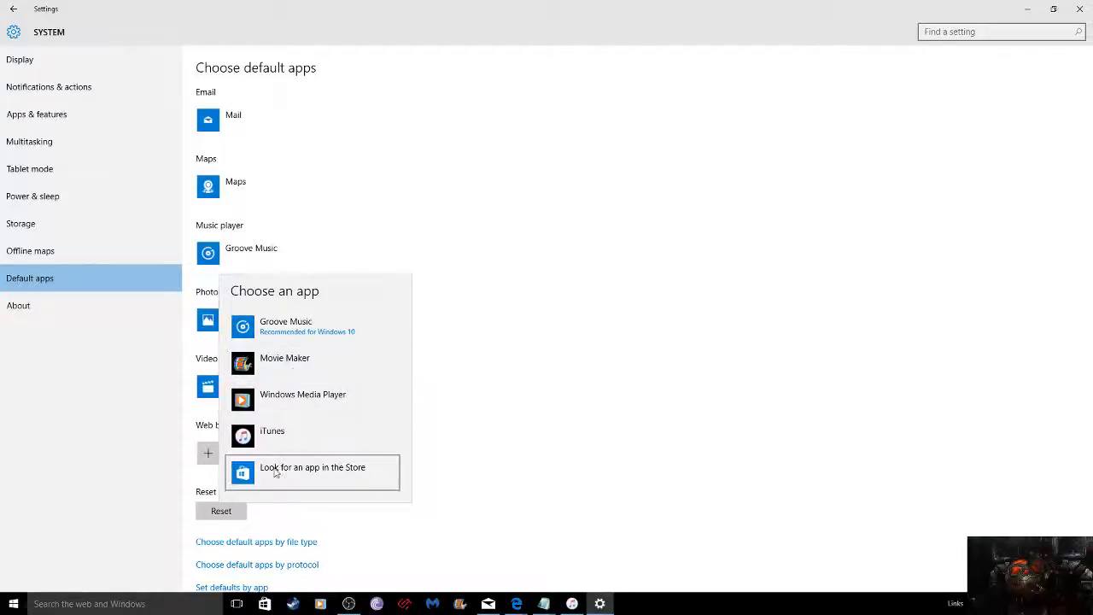
{"action": "left_click", "coordinate": [589, 408]}
{"action": "left_click", "coordinate": [342, 320]}
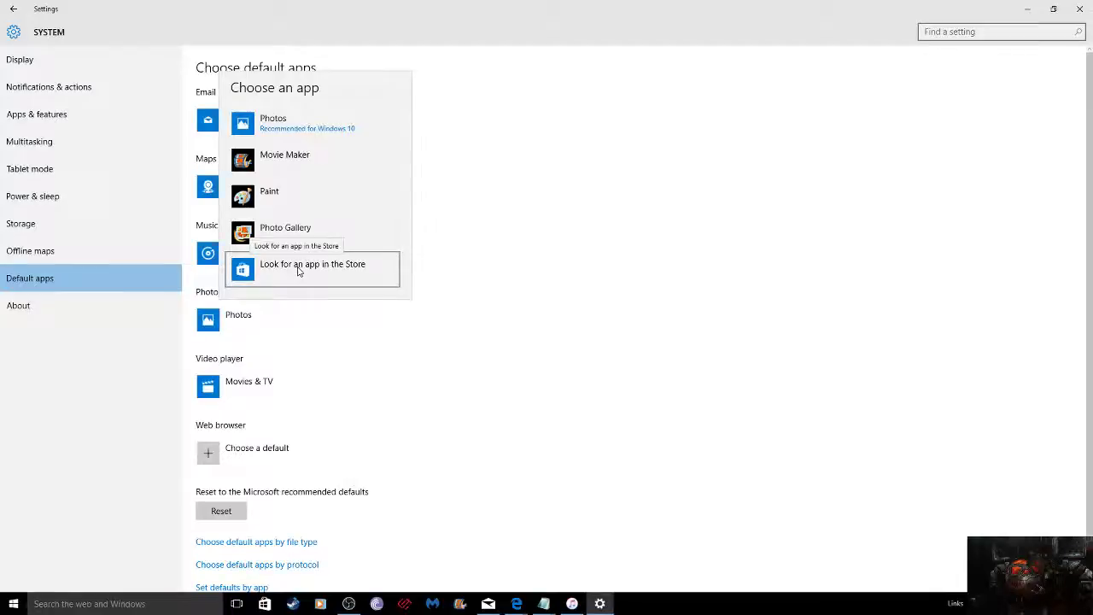
{"action": "left_click", "coordinate": [471, 413]}
{"action": "left_click", "coordinate": [212, 389]}
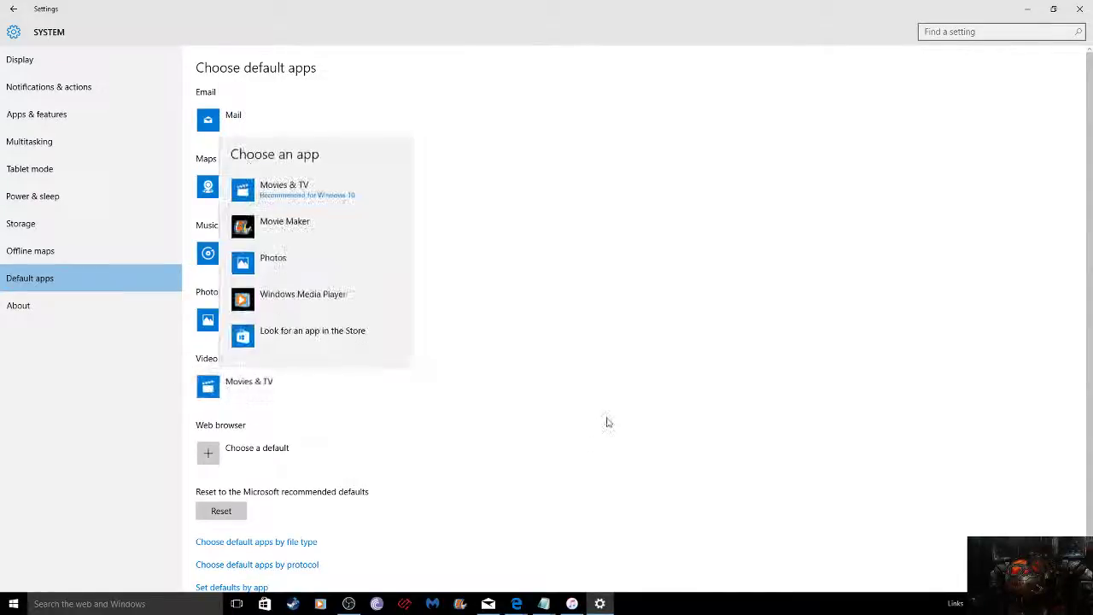
{"action": "left_click", "coordinate": [540, 294]}
- View the default web browser choices and open the window for setting defaults by app
{"action": "scroll", "coordinate": [530, 328], "scroll_direction": "down", "scroll_amount": 1}
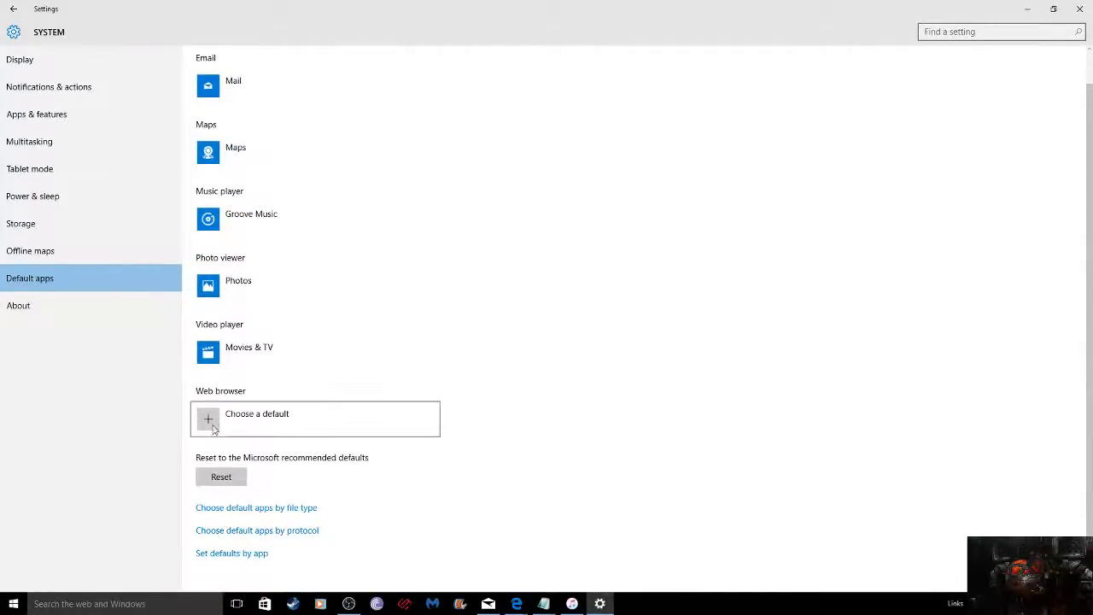
{"action": "left_click", "coordinate": [402, 416]}
{"action": "left_click", "coordinate": [495, 385]}
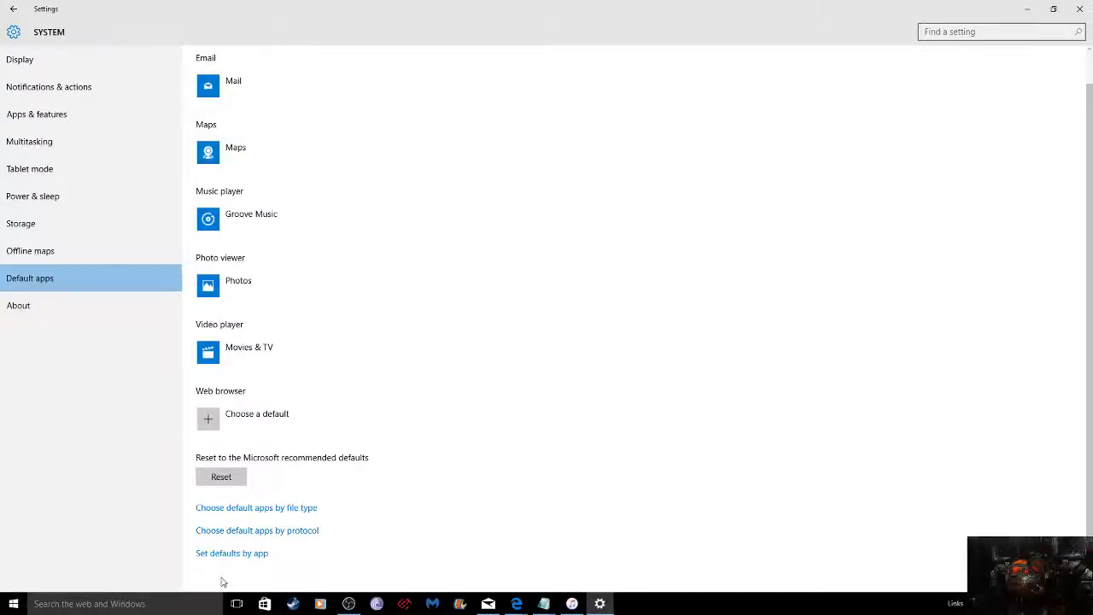
{"action": "left_click", "coordinate": [245, 561]}
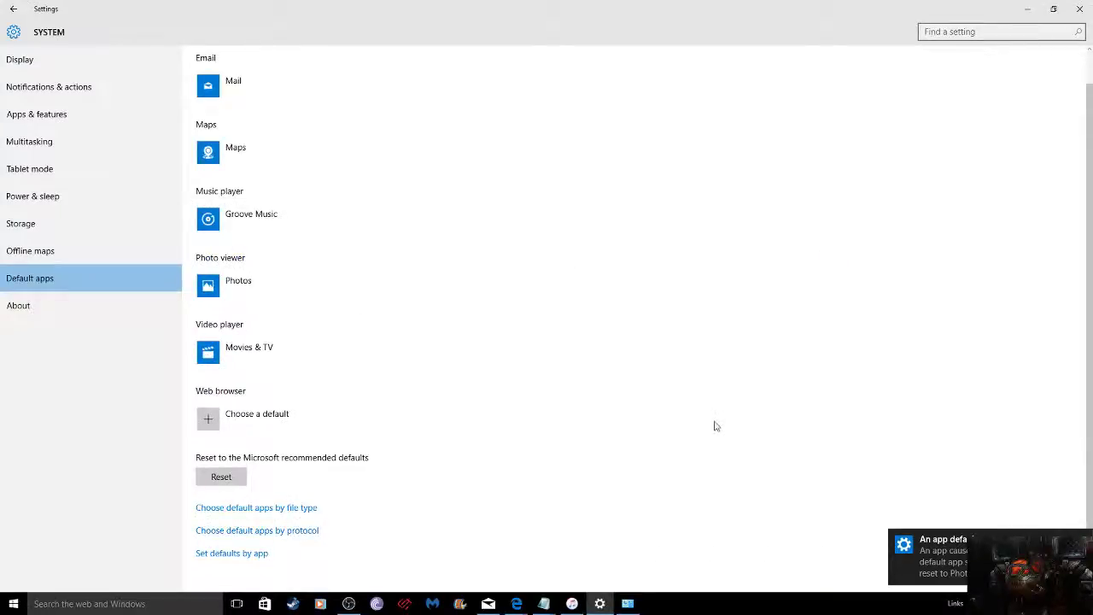
- Set Windows Media Player as the default music player
{"action": "scroll", "coordinate": [749, 438], "scroll_direction": "up", "scroll_amount": 1}
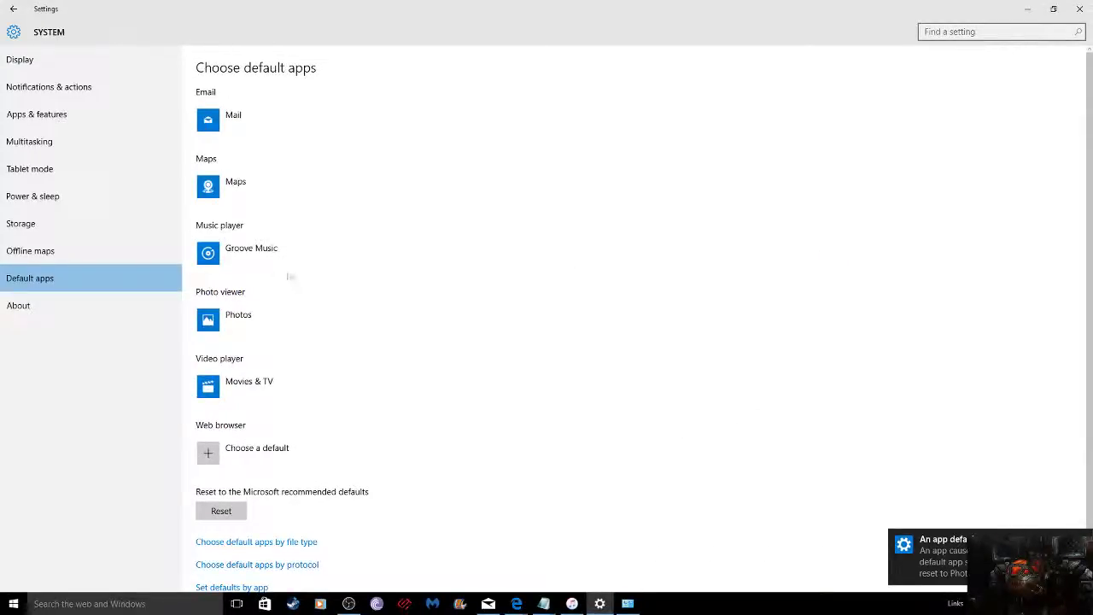
{"action": "left_click", "coordinate": [288, 256]}
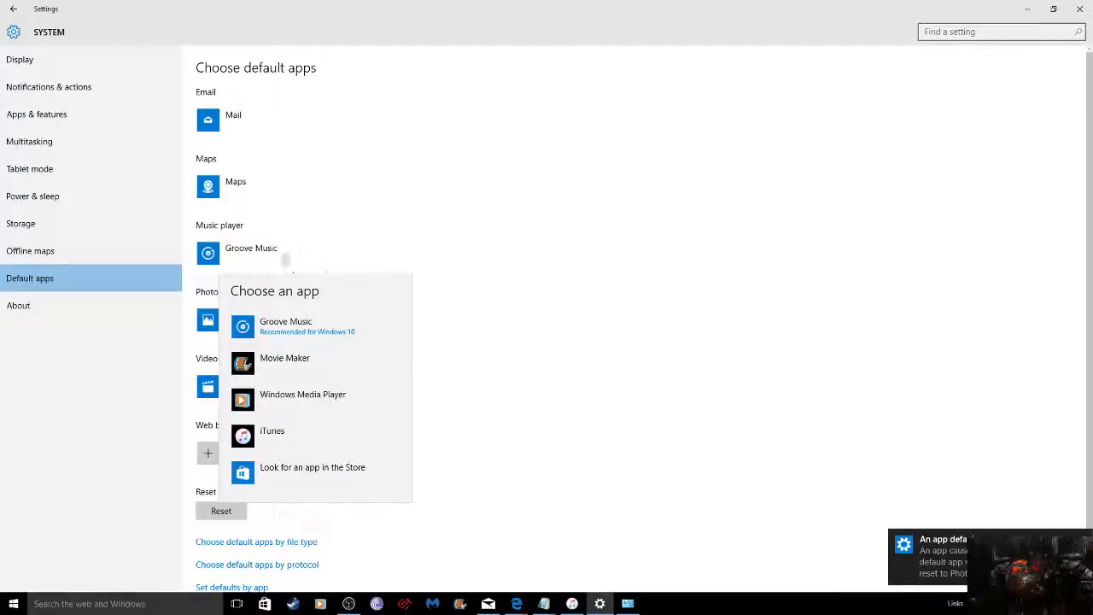
{"action": "left_click", "coordinate": [333, 399]}
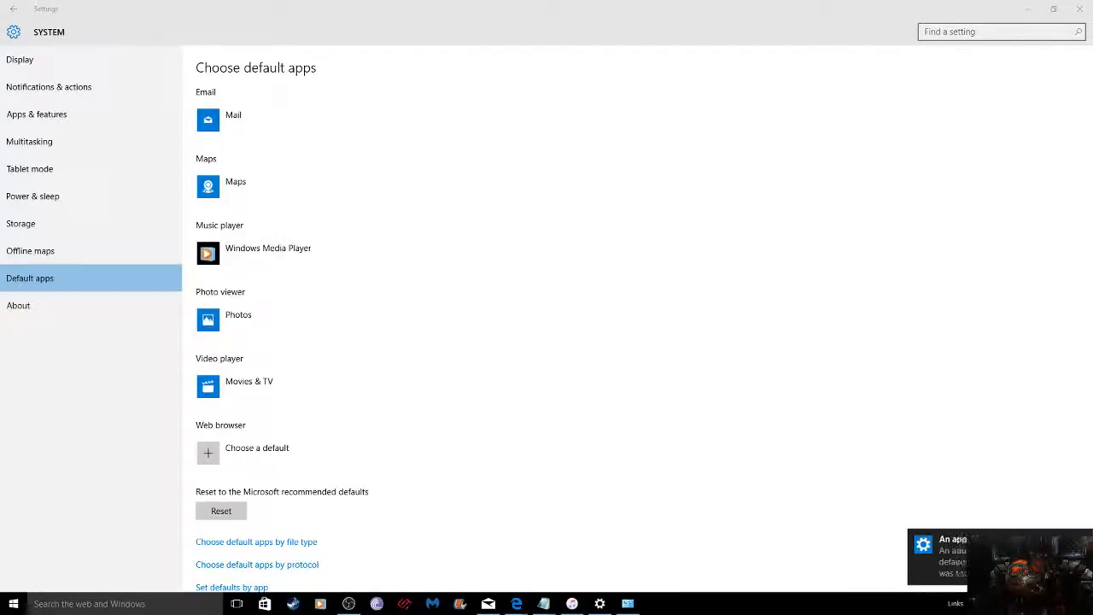
{"action": "left_click", "coordinate": [814, 453]}
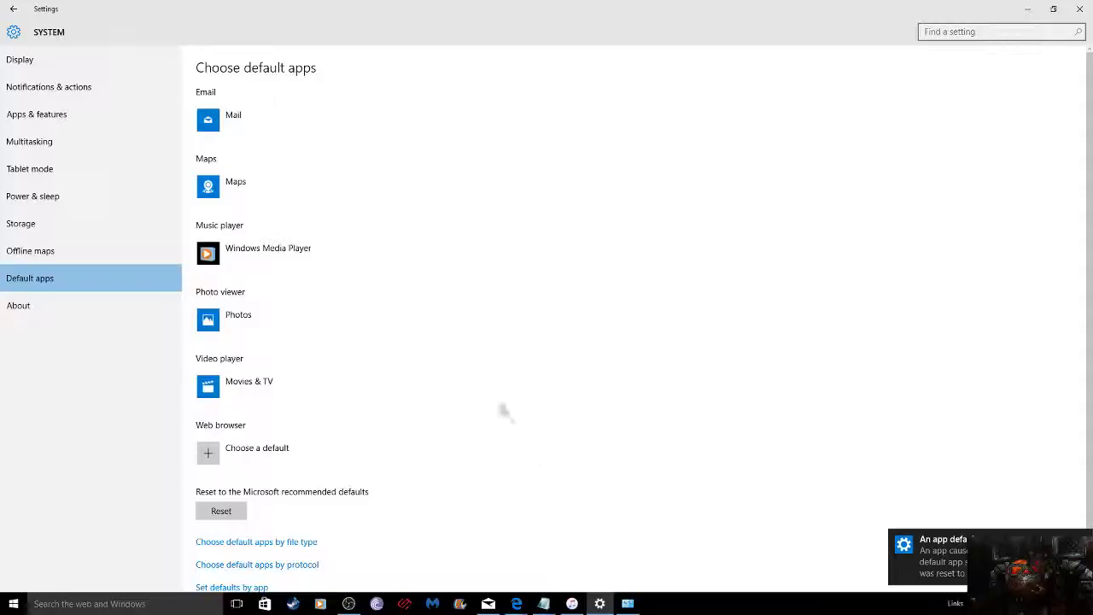
- View the system's About page and 3D Builder's entry in Set Default Programs, closing both windows
{"action": "left_click", "coordinate": [19, 306]}
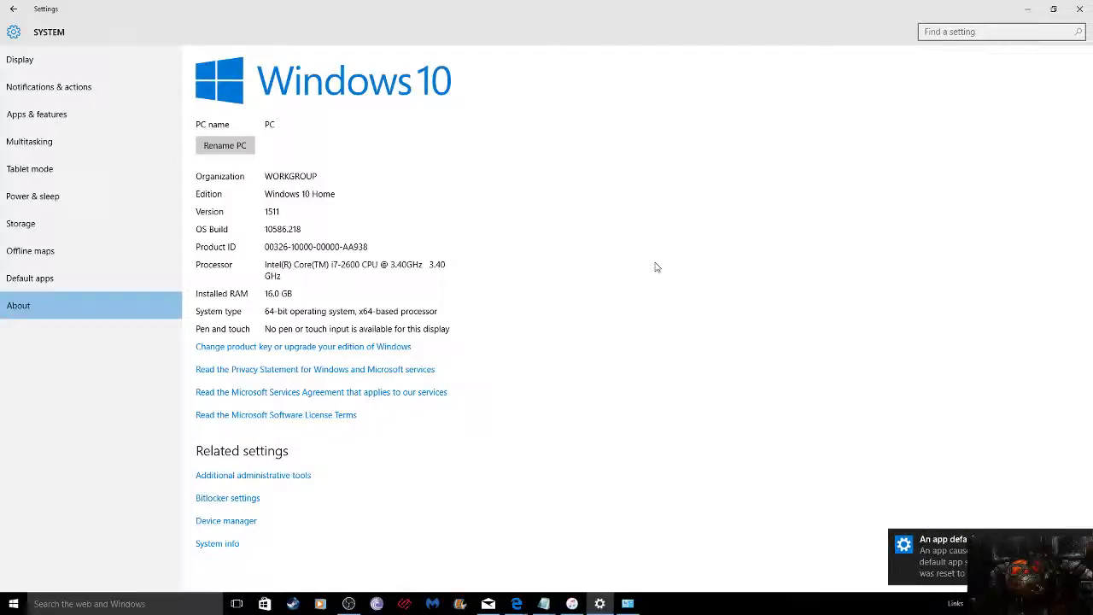
{"action": "left_click", "coordinate": [1080, 8]}
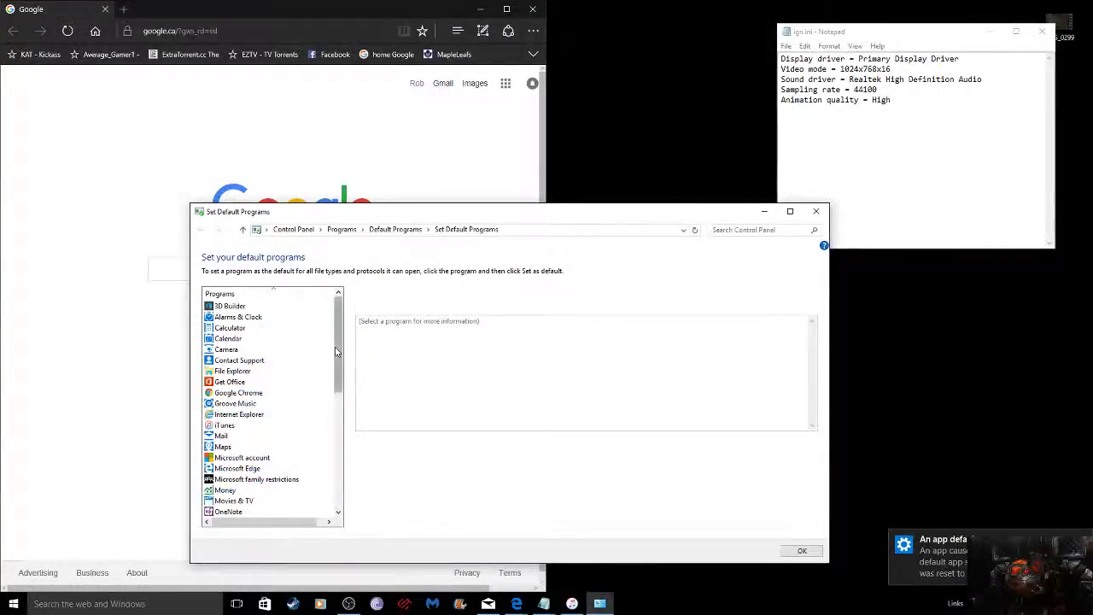
{"action": "left_click", "coordinate": [268, 309]}
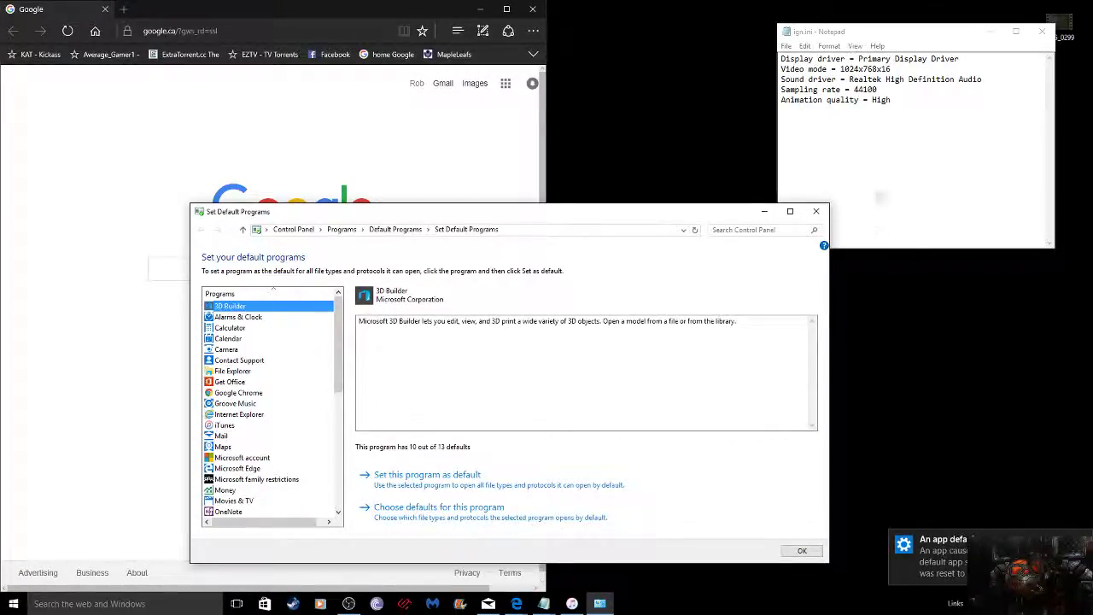
{"action": "left_click", "coordinate": [816, 211]}
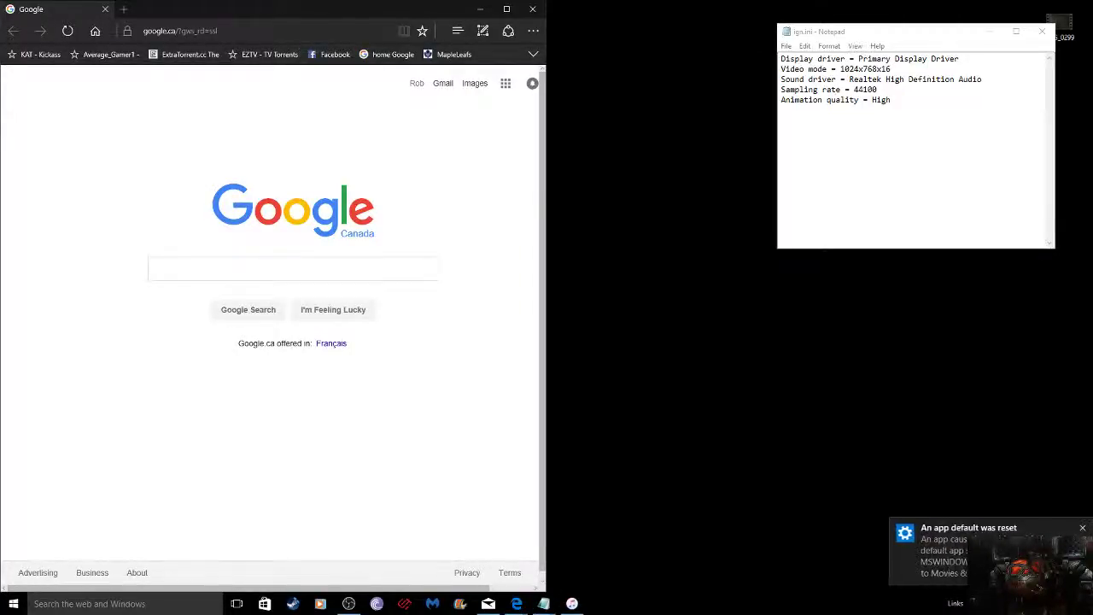
- Dismiss the app default notification and add the Desktop toolbar to the taskbar
{"action": "left_click", "coordinate": [1085, 533]}
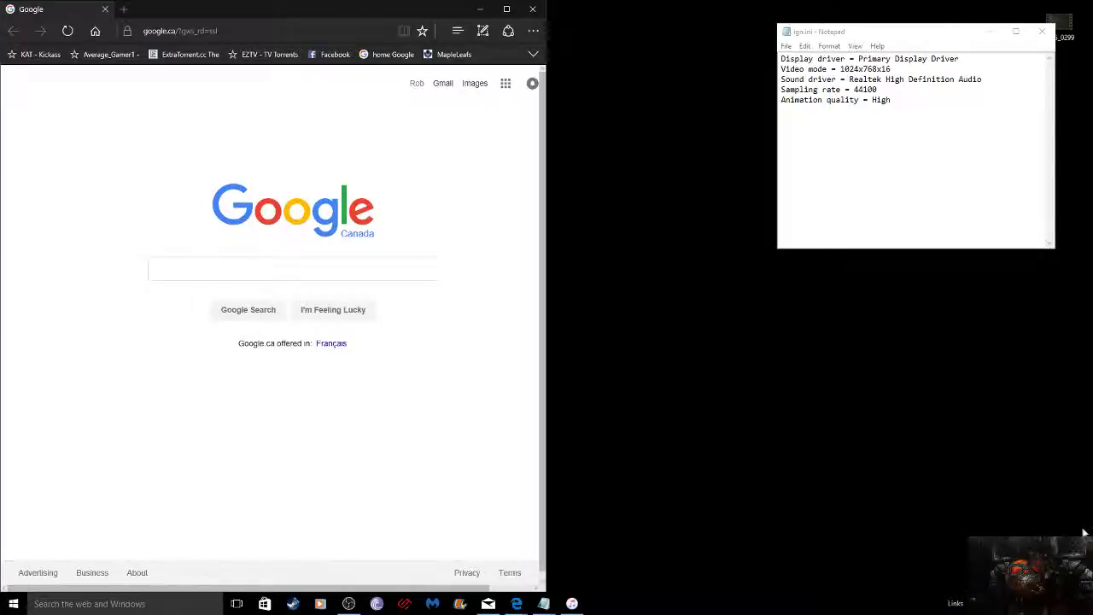
{"action": "right_click", "coordinate": [922, 608]}
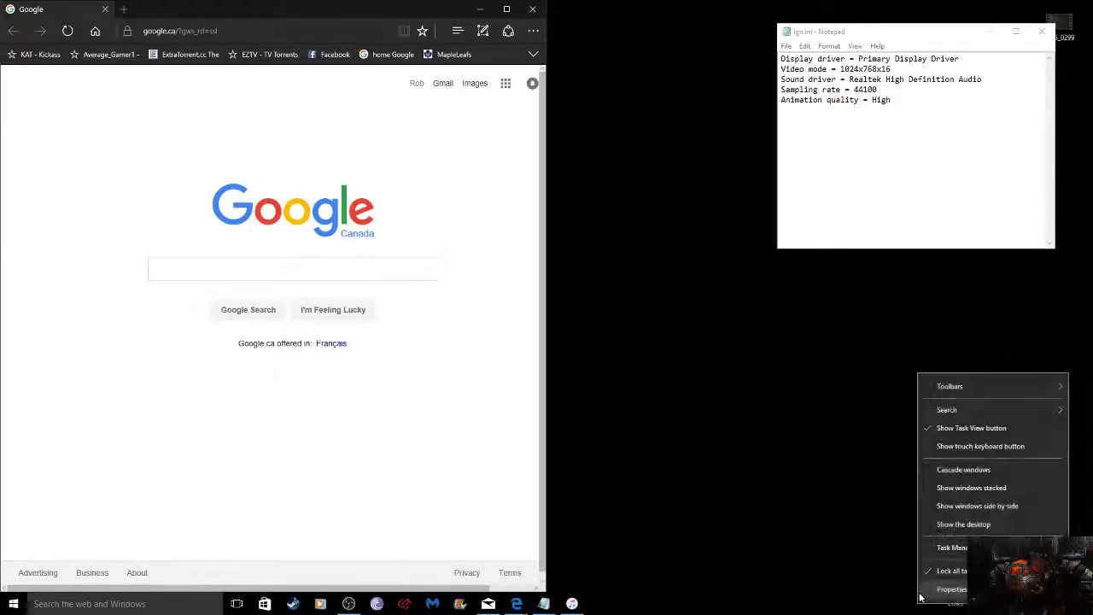
{"action": "right_click", "coordinate": [882, 608]}
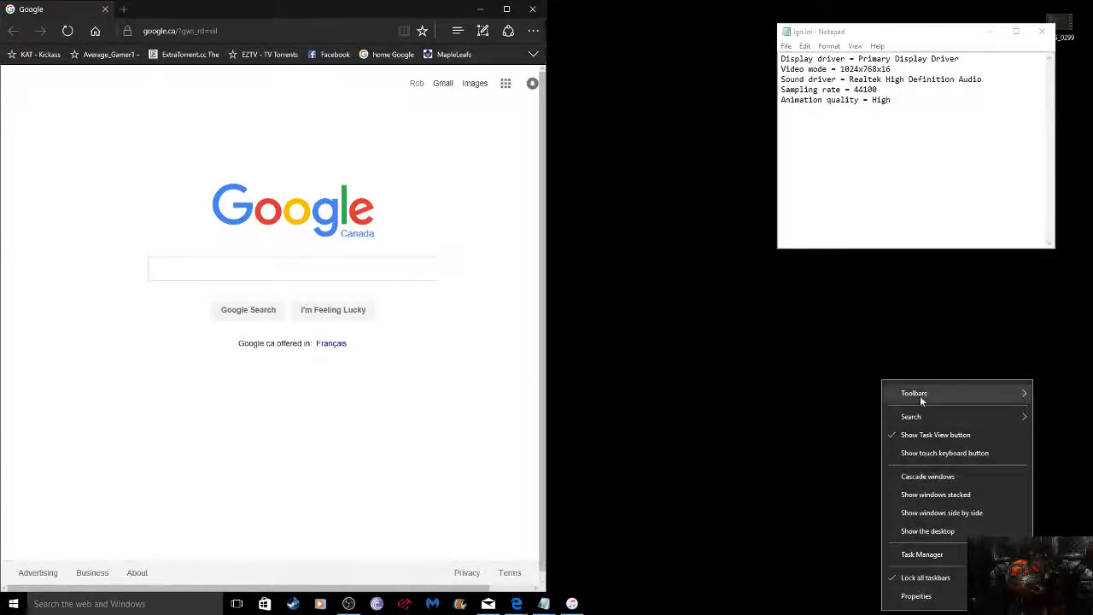
{"action": "mouse_move", "coordinate": [920, 396]}
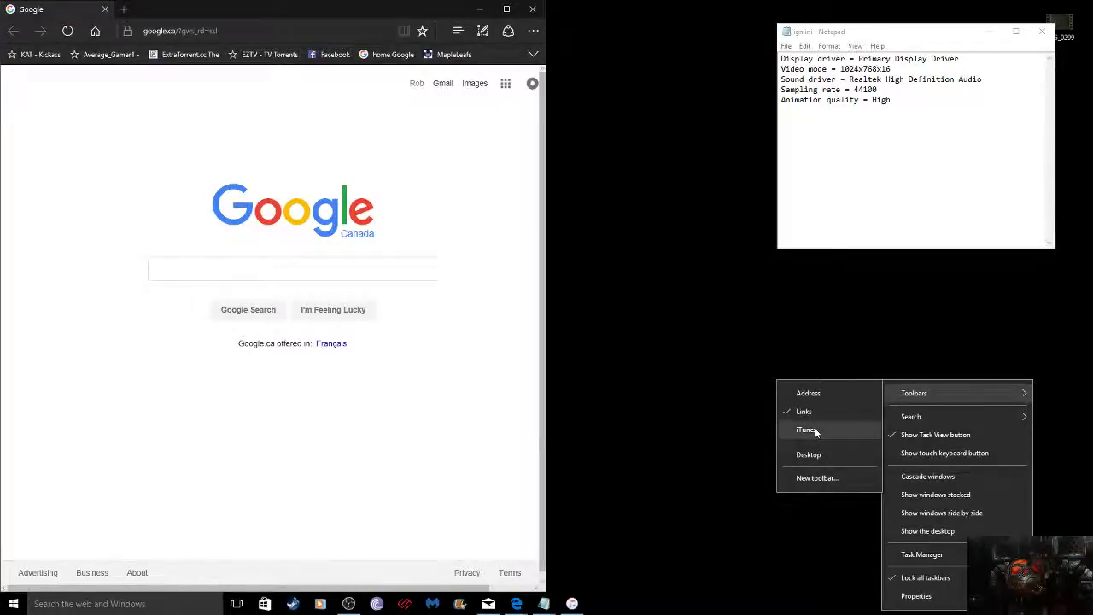
{"action": "left_click", "coordinate": [803, 455]}
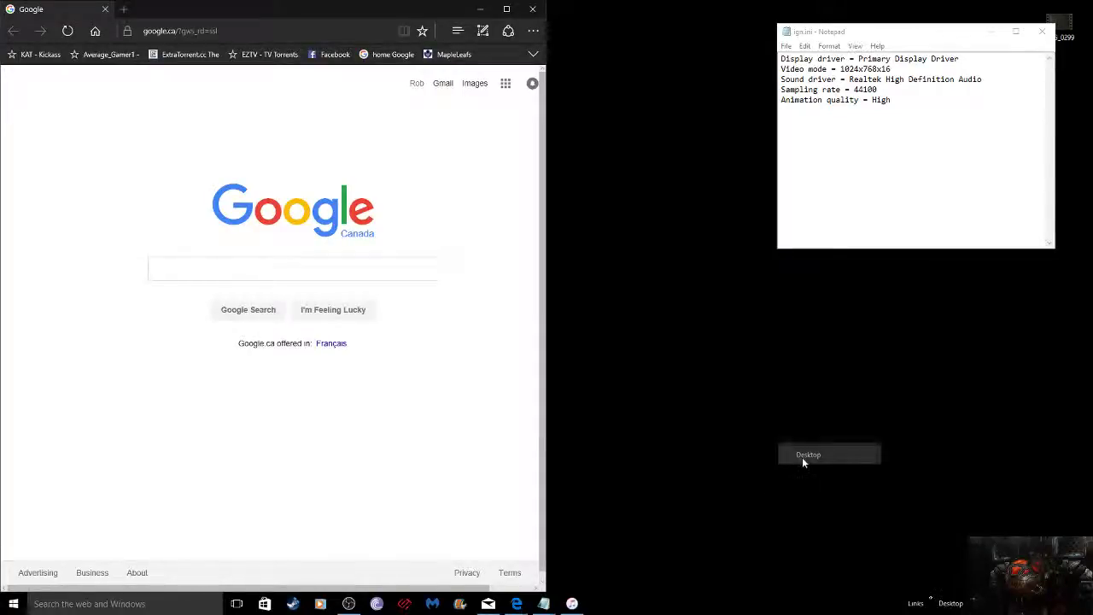
- View the Desktop toolbar's list of items and close the browser window showing the Google page
{"action": "left_click", "coordinate": [963, 603]}
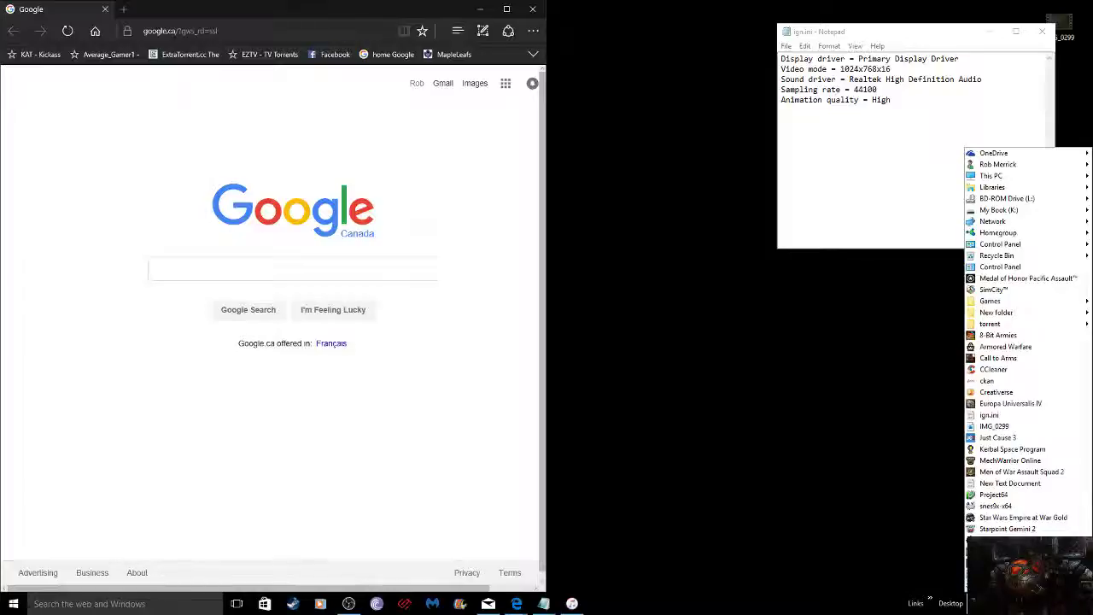
{"action": "left_click", "coordinate": [533, 9]}
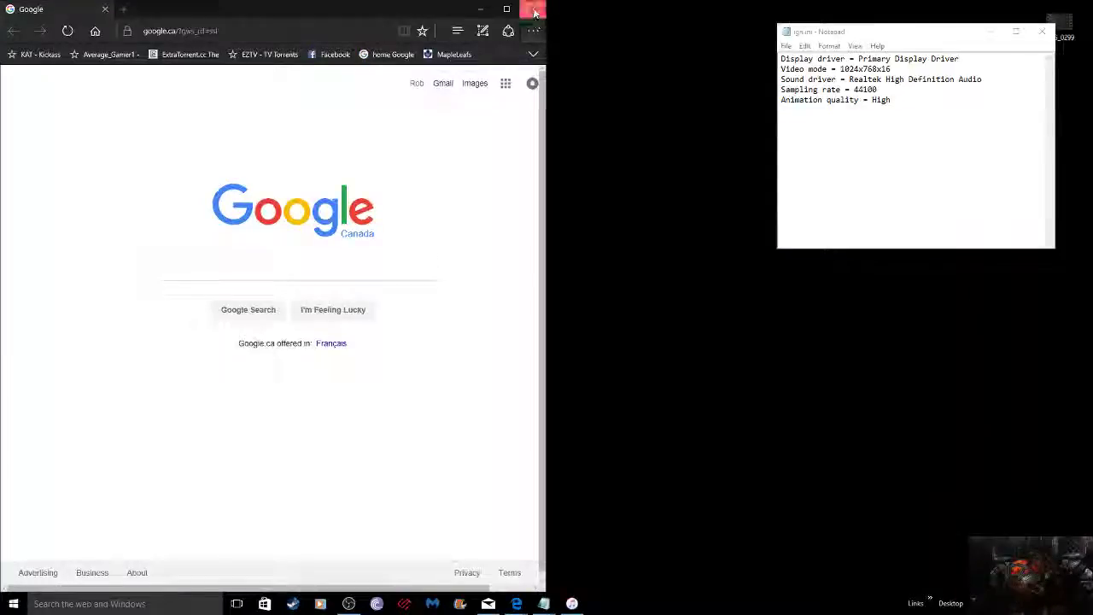
{"action": "left_click", "coordinate": [533, 9]}
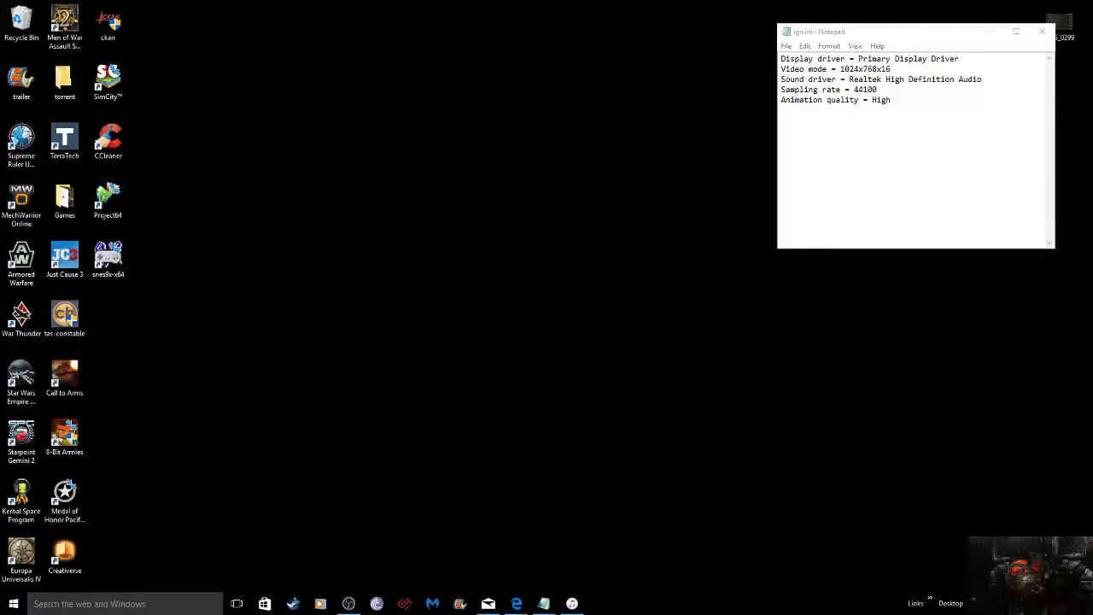
{"action": "left_click", "coordinate": [966, 603]}
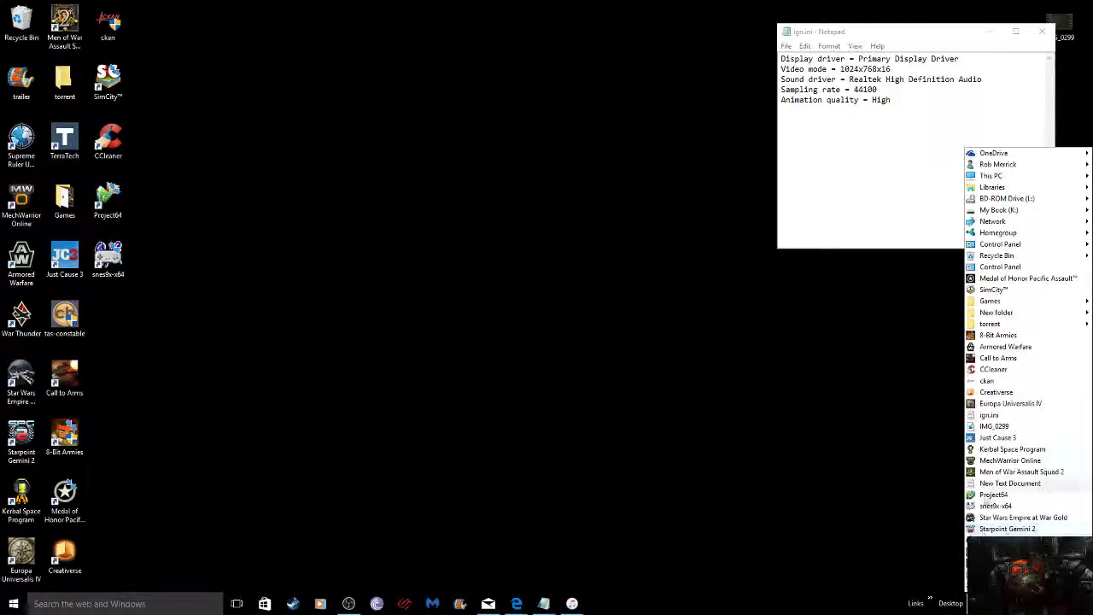
{"action": "left_click", "coordinate": [995, 347]}
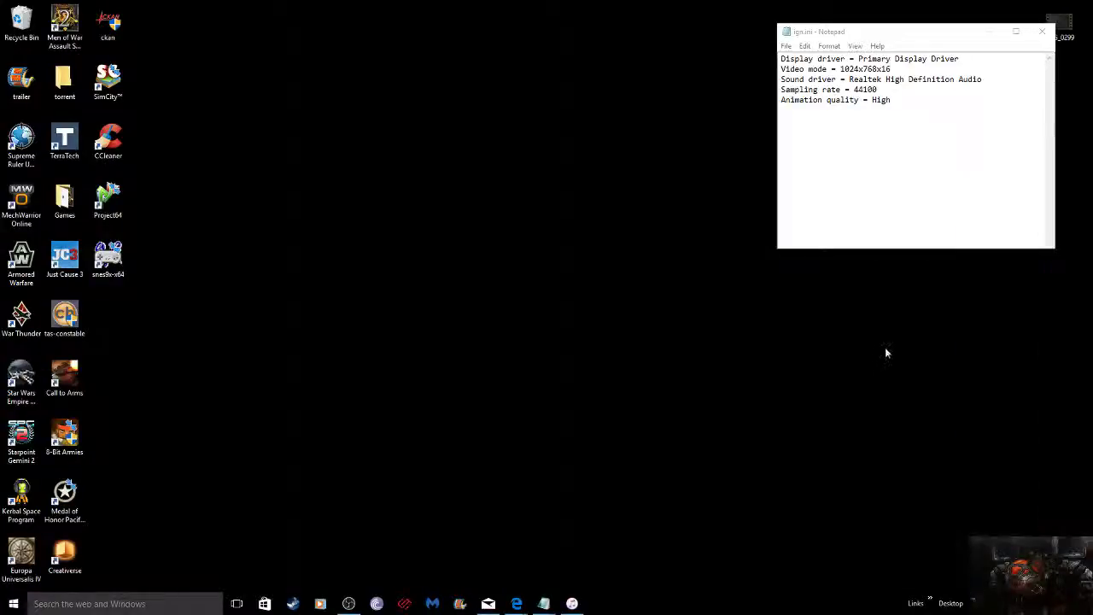